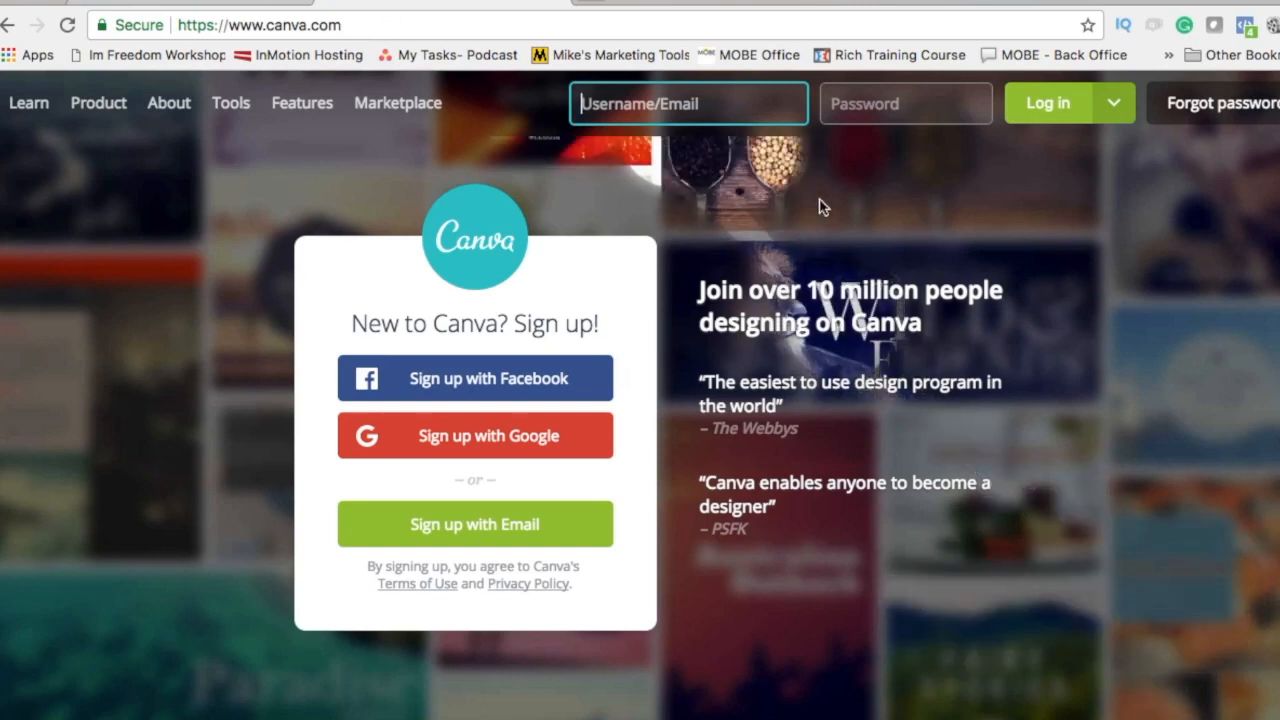
Step: Sign in with Facebook and create a blank 1920 × 1080 px custom-size design
click(442, 386)
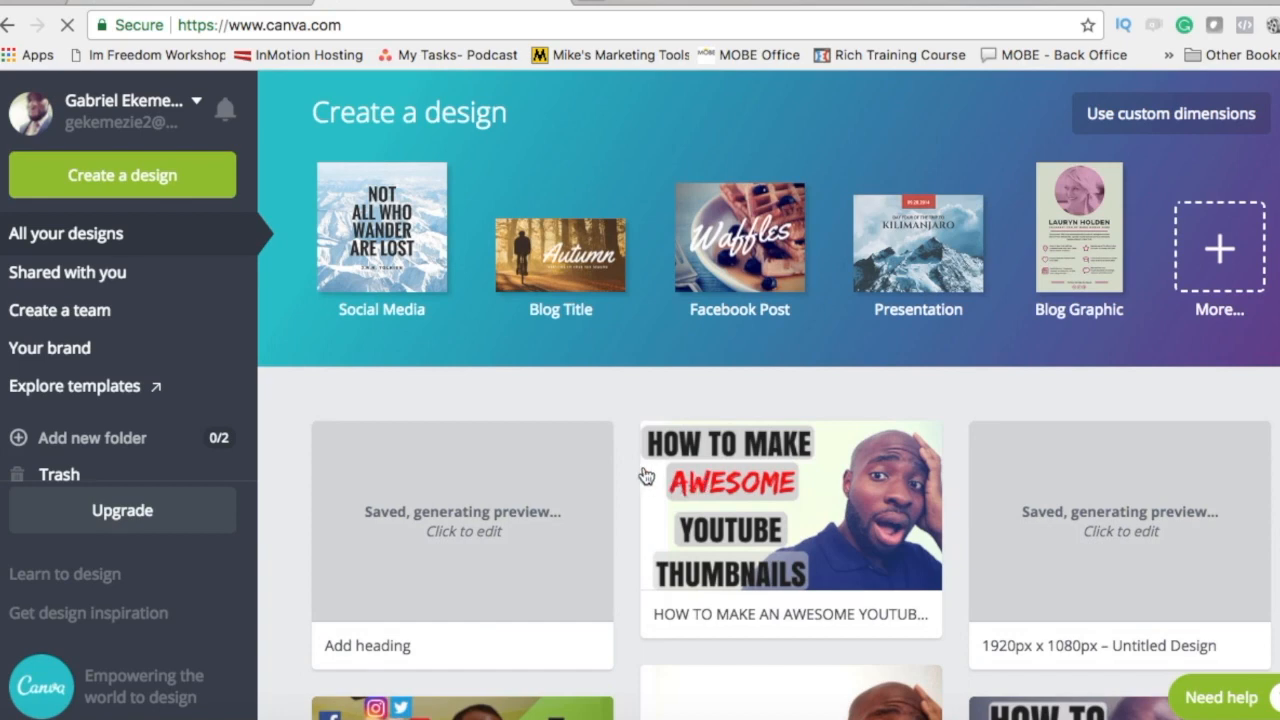
click(1118, 116)
text(1920)
click(766, 238)
text(1080)
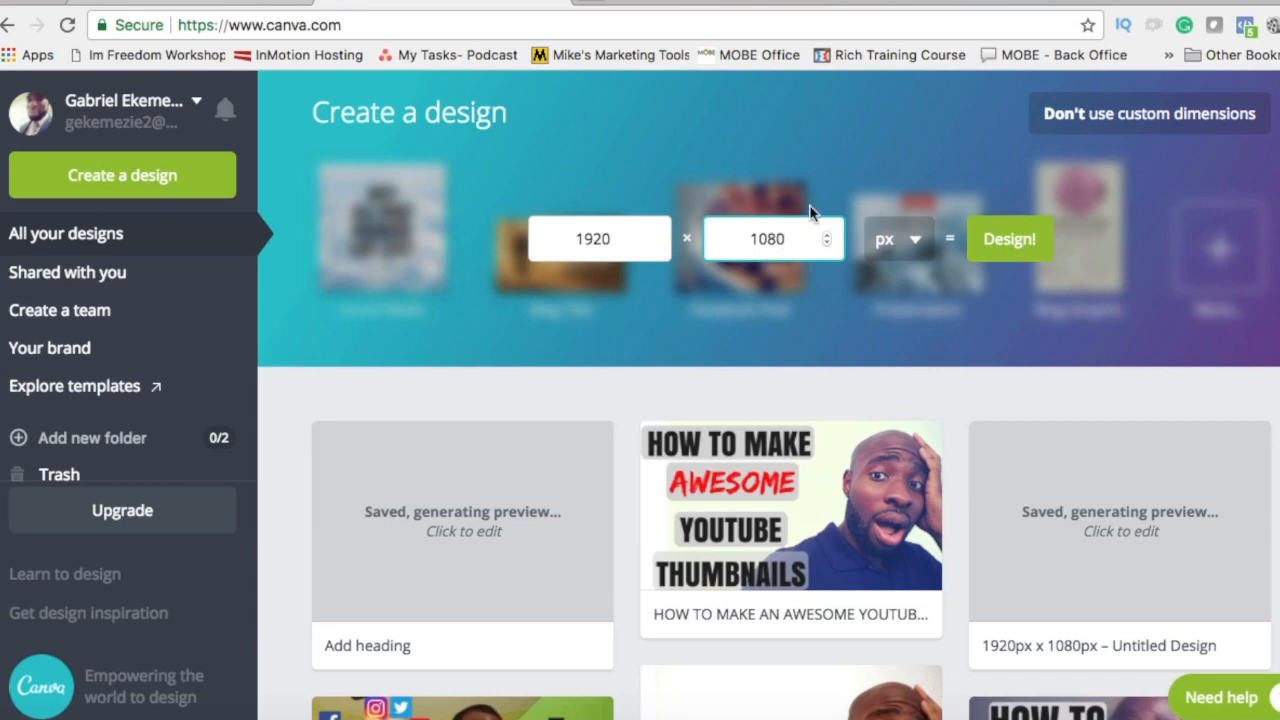
click(1001, 243)
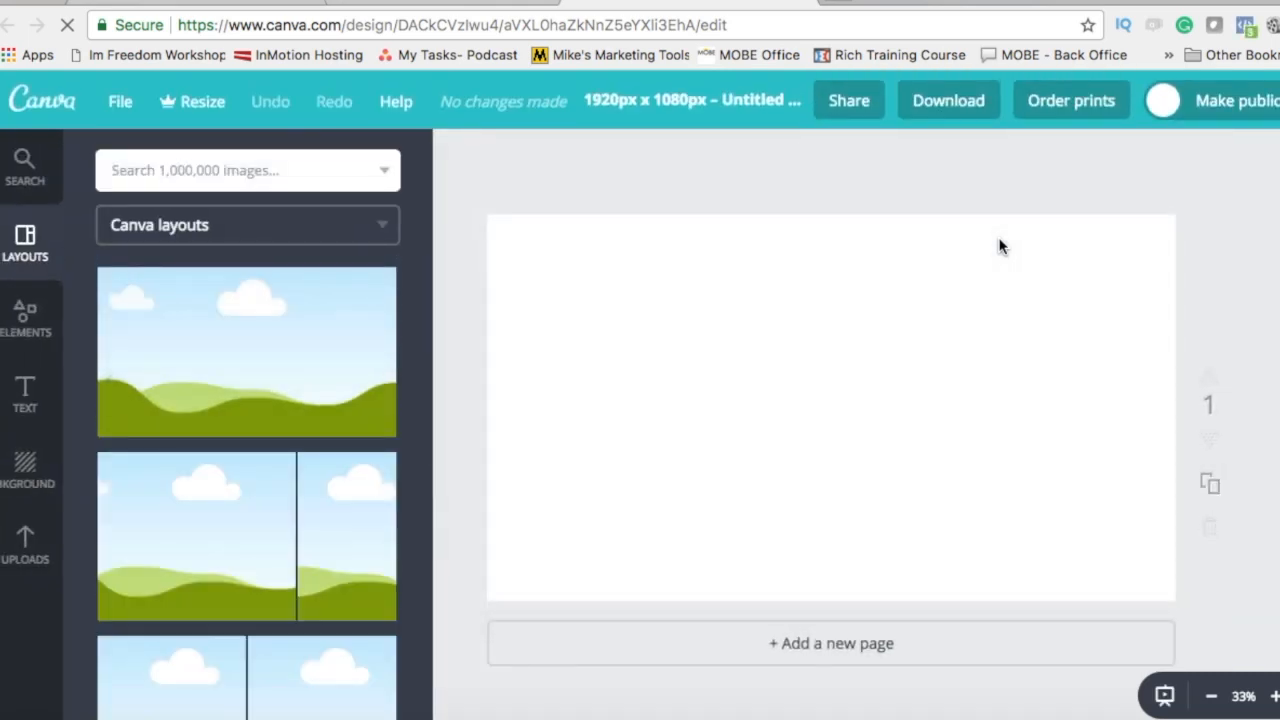
Step: Place a previously uploaded photo on the page, resize it, then delete it
click(22, 538)
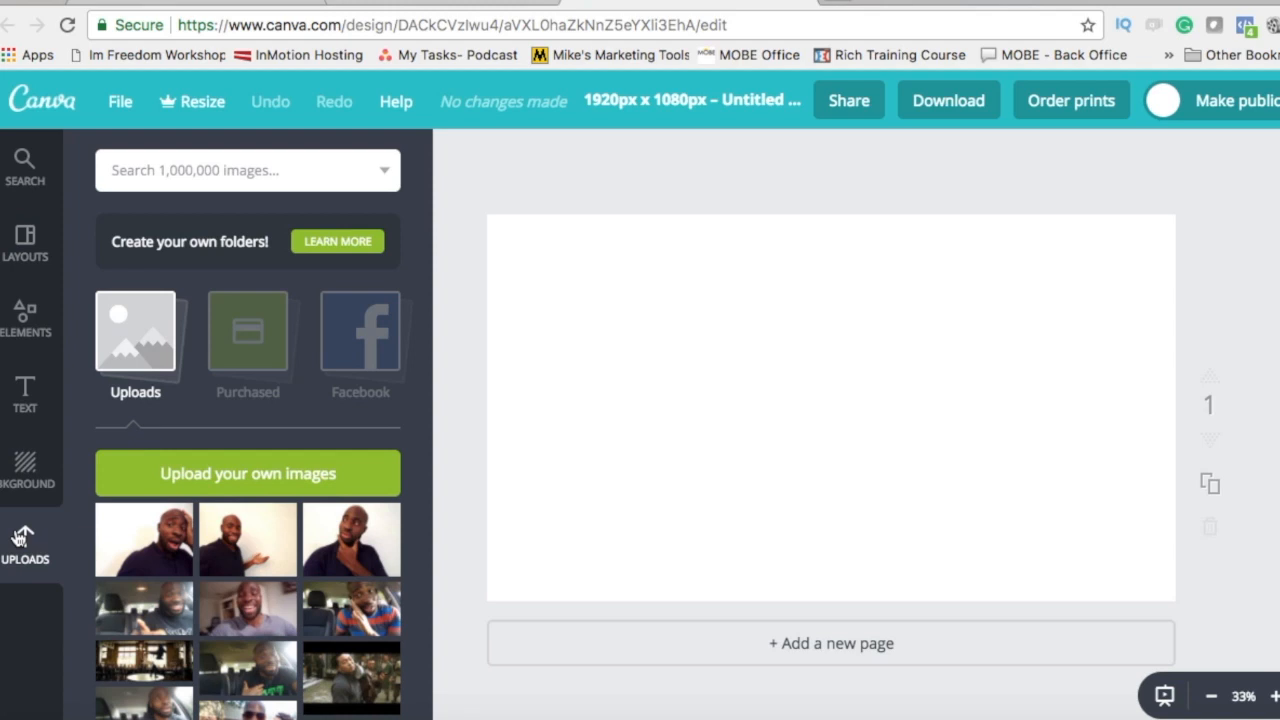
drag(150, 548, 946, 400)
drag(837, 451, 441, 587)
drag(788, 512, 843, 469)
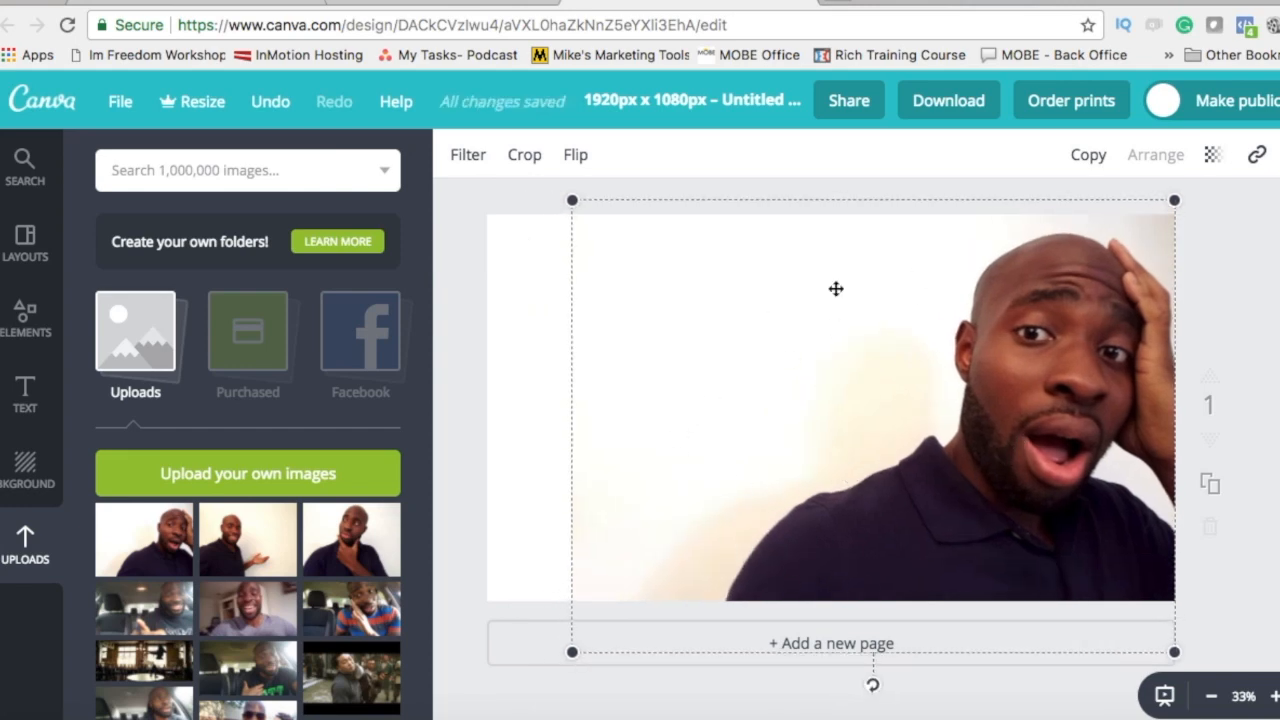
click(507, 357)
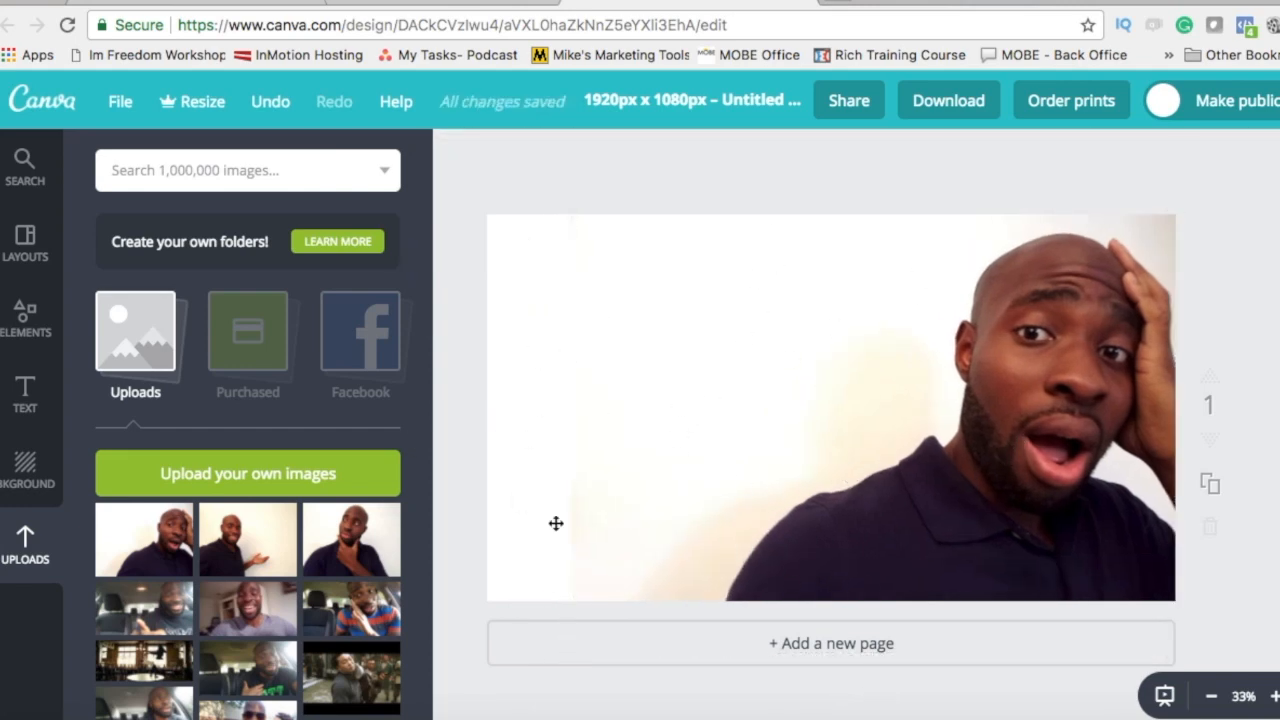
click(946, 433)
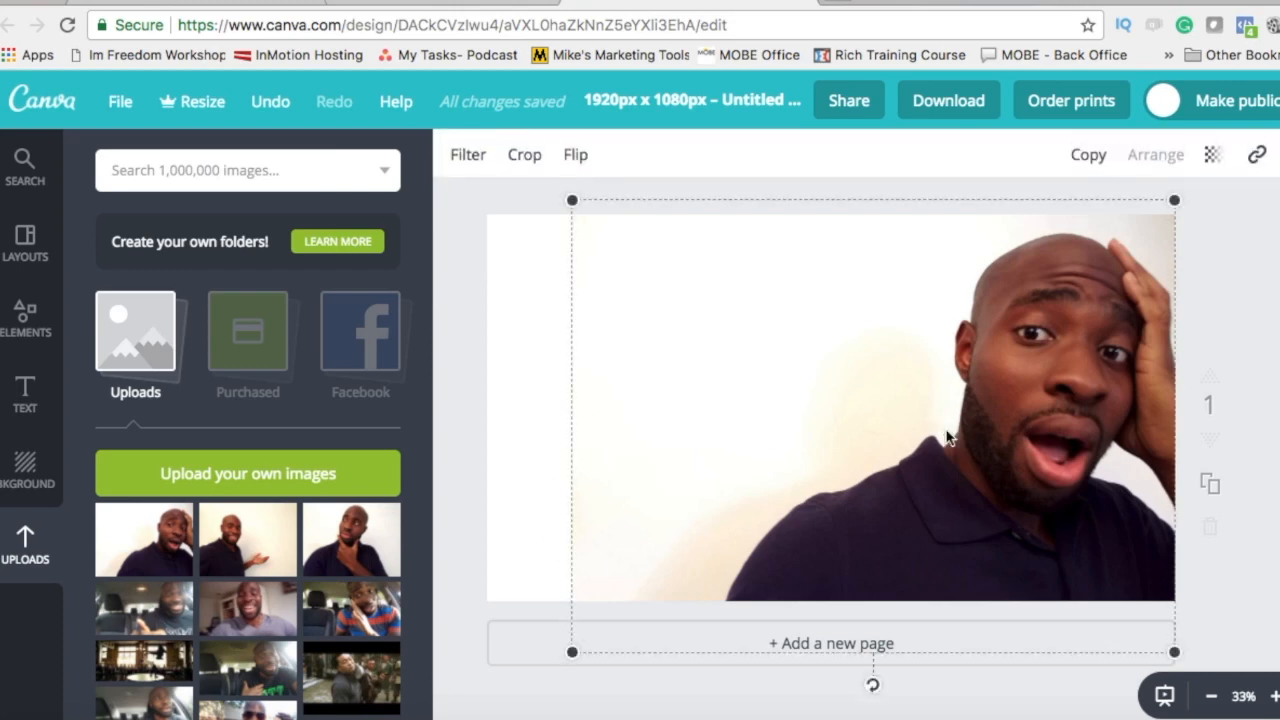
key(Delete)
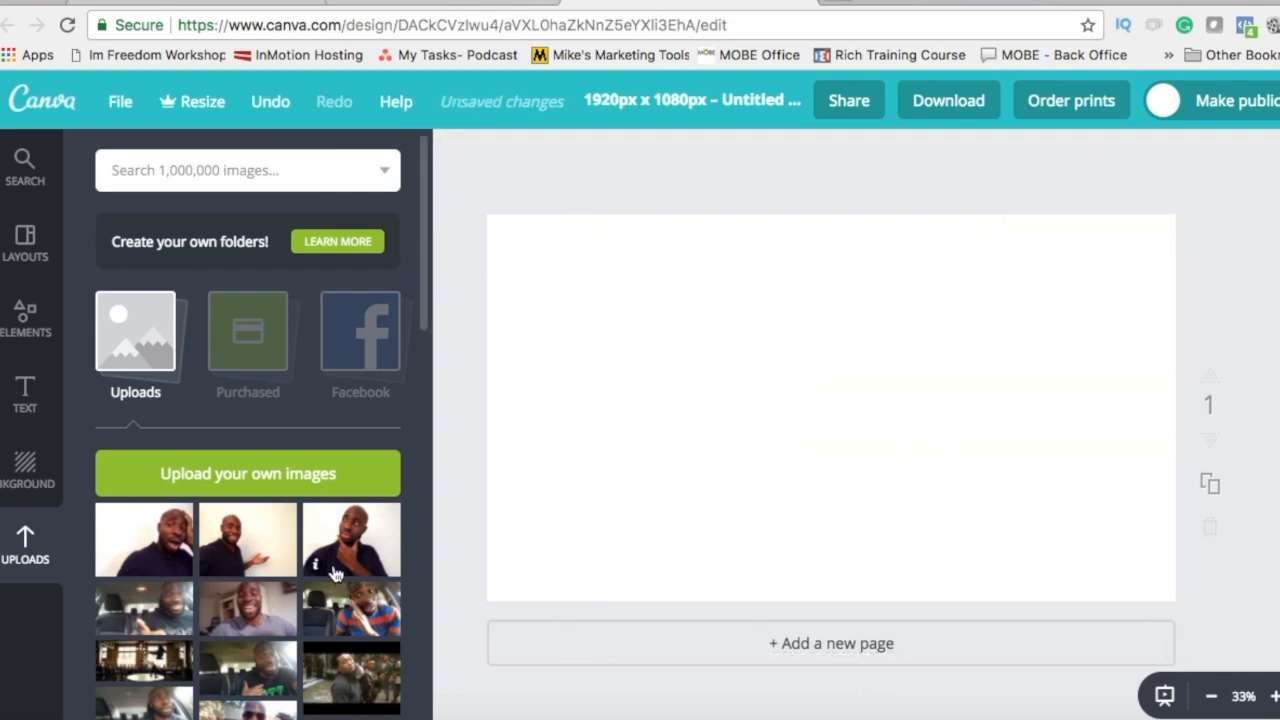
Step: Add the hand-on-chin photo, enlarging and centring it to fill the page
drag(335, 560, 928, 394)
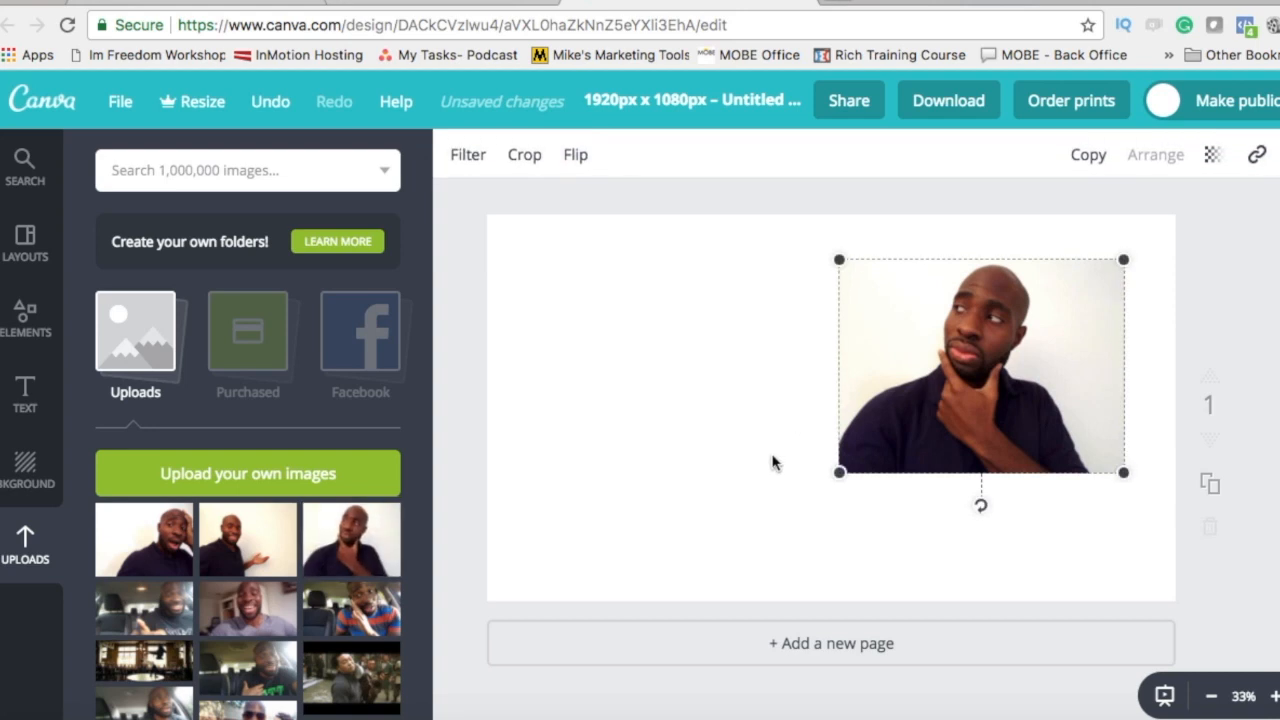
drag(837, 471, 372, 584)
drag(720, 558, 804, 536)
drag(578, 709, 452, 705)
drag(905, 517, 879, 470)
click(1276, 322)
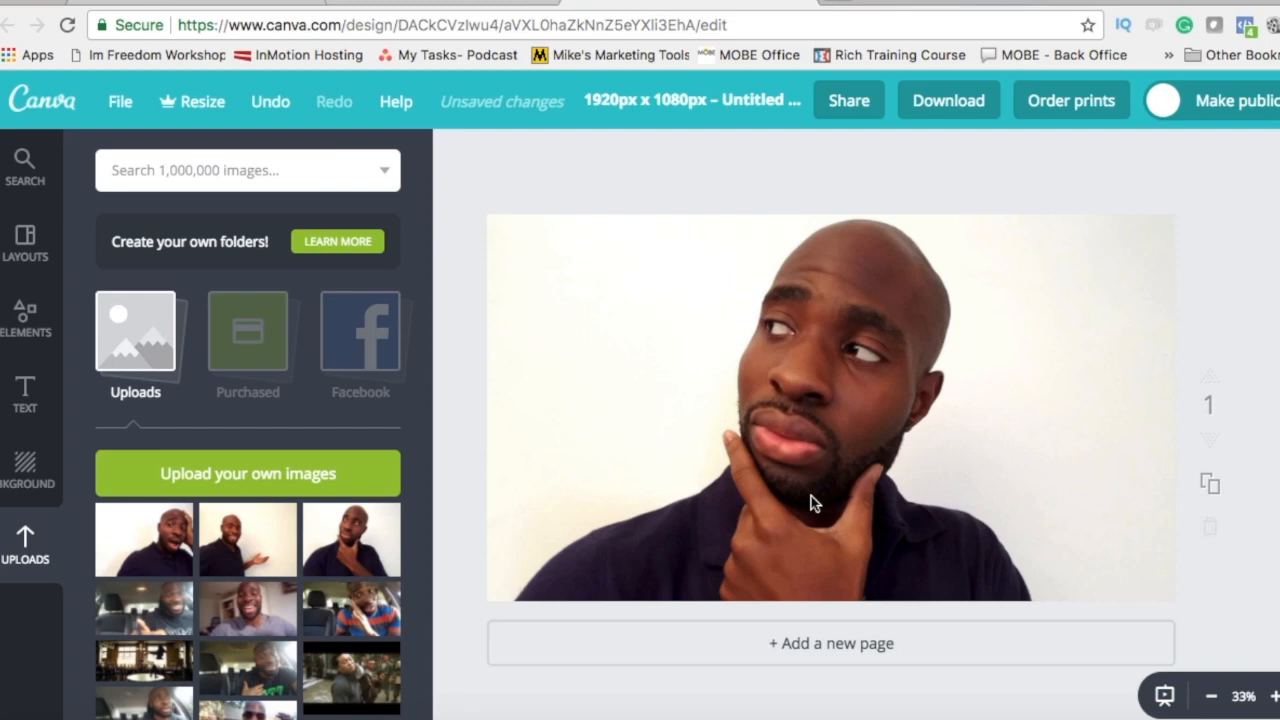
Step: Add a square shape from Elements and colour it orange
click(26, 320)
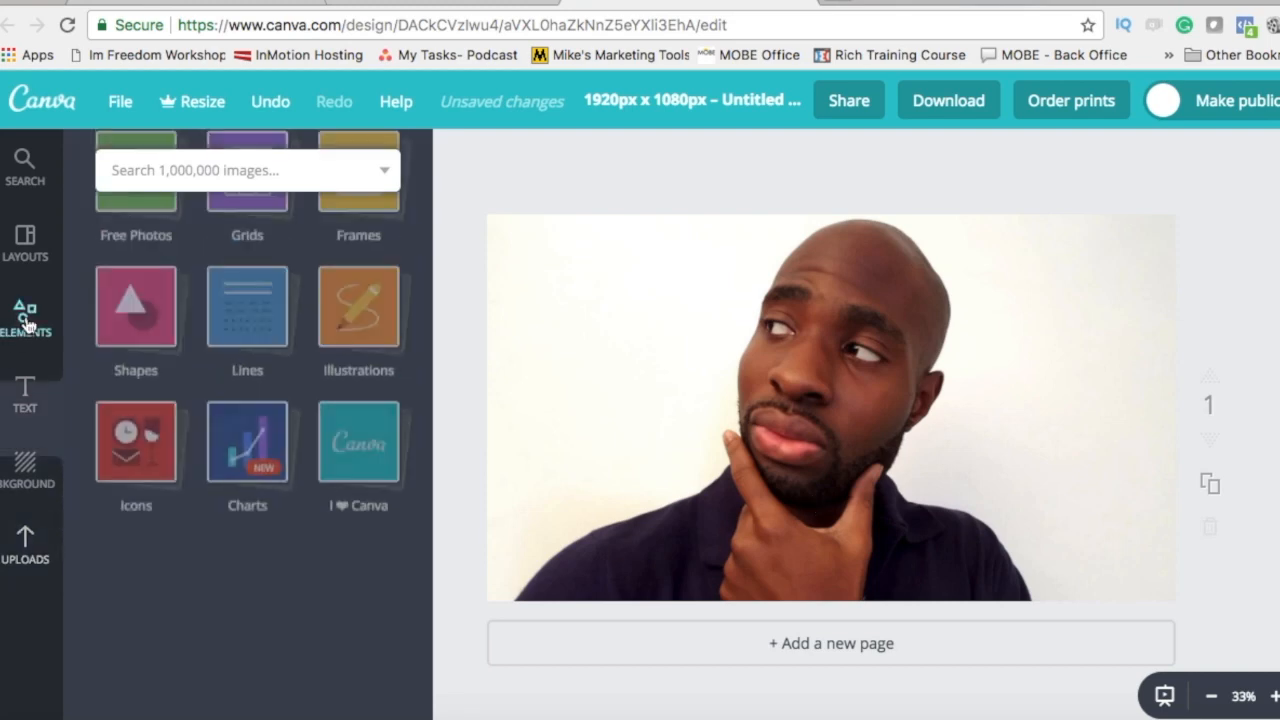
click(138, 405)
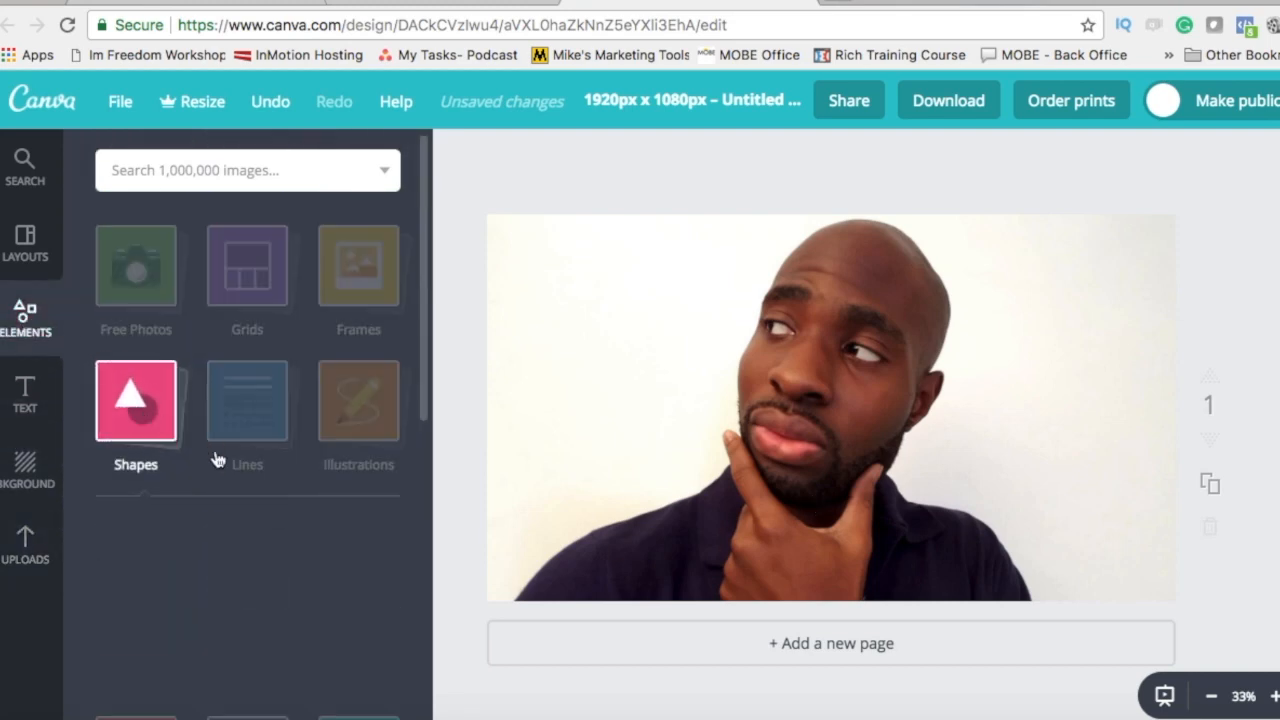
click(156, 565)
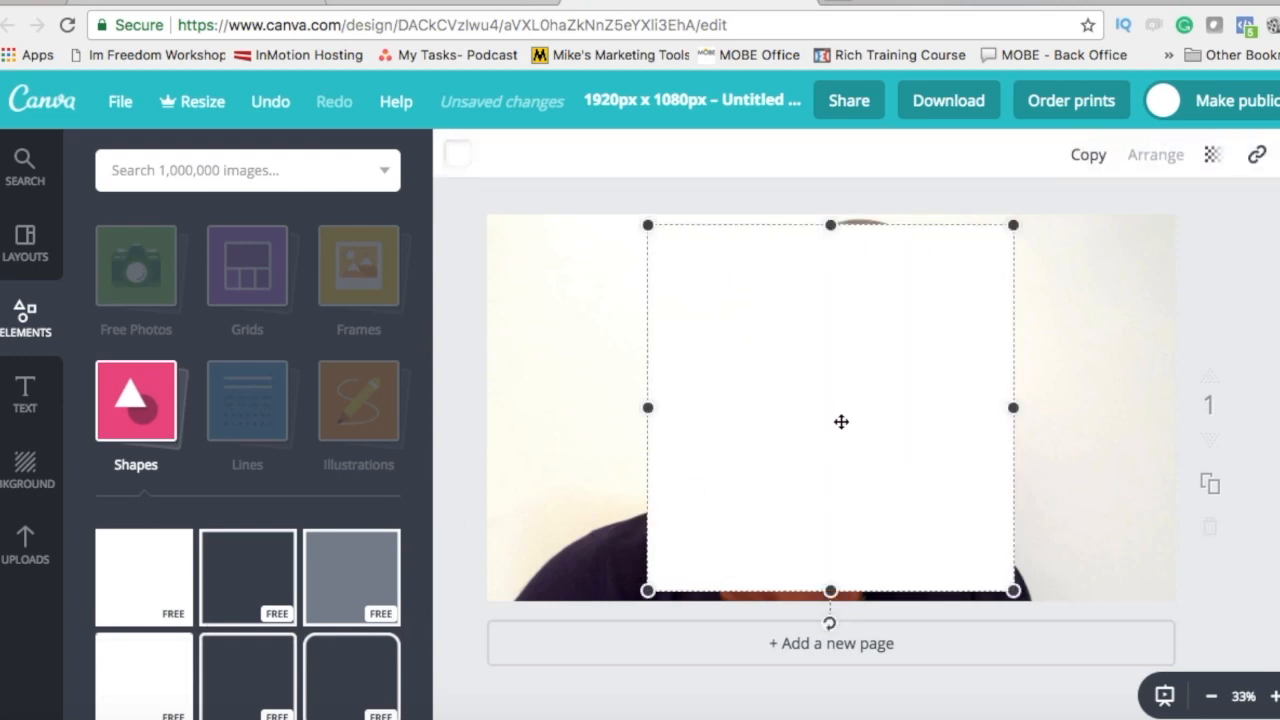
click(455, 155)
click(517, 343)
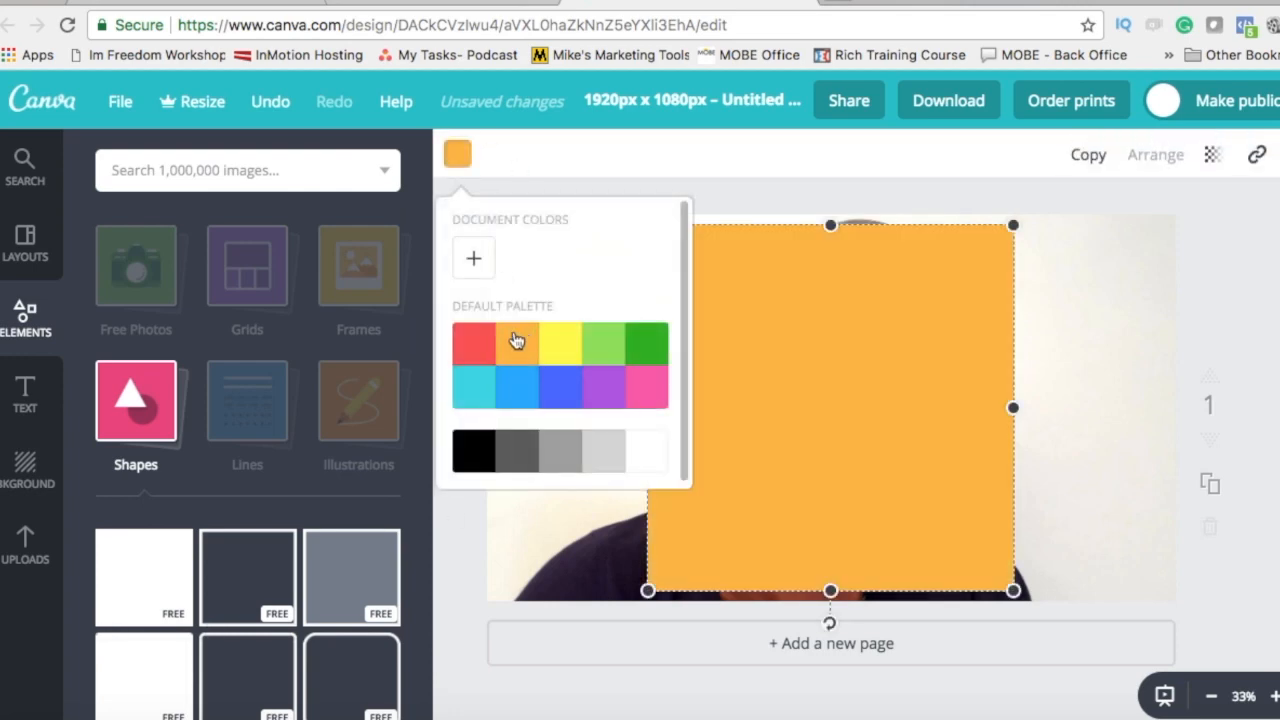
click(561, 540)
Step: Rotate, enlarge and position the orange square into a diagonal panel on the right
click(743, 537)
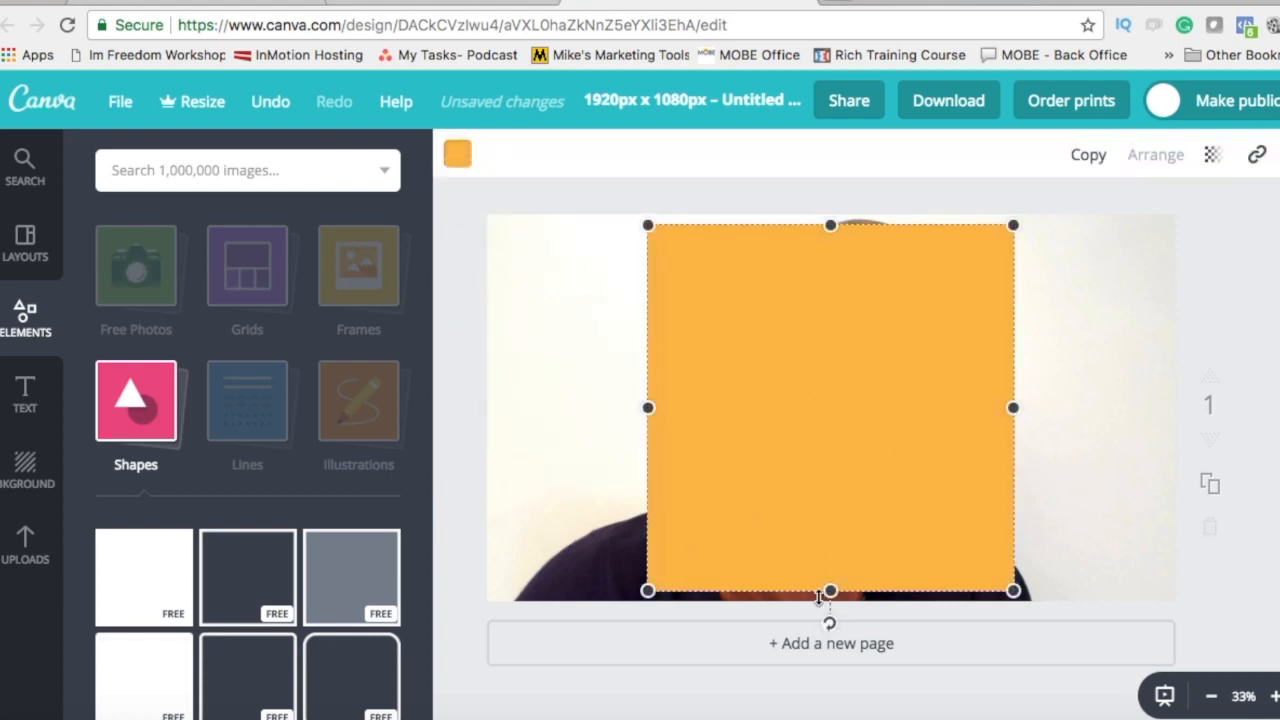
drag(829, 623, 709, 631)
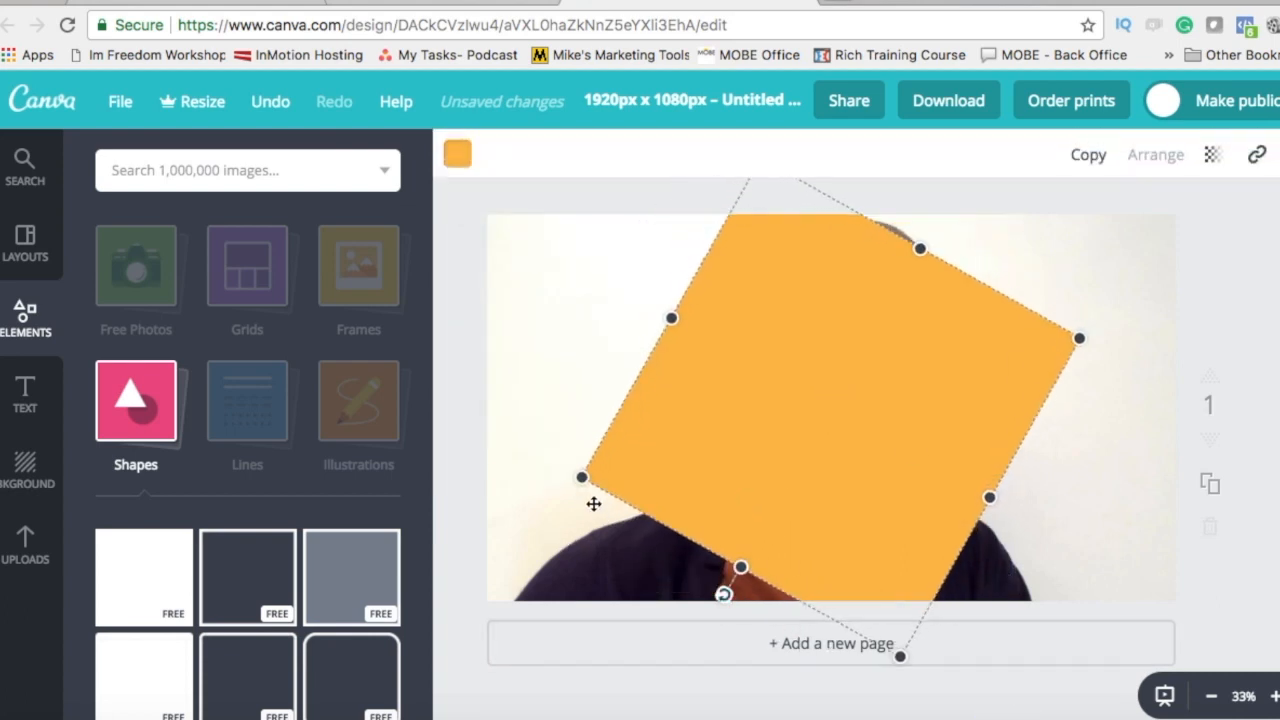
drag(577, 480, 363, 420)
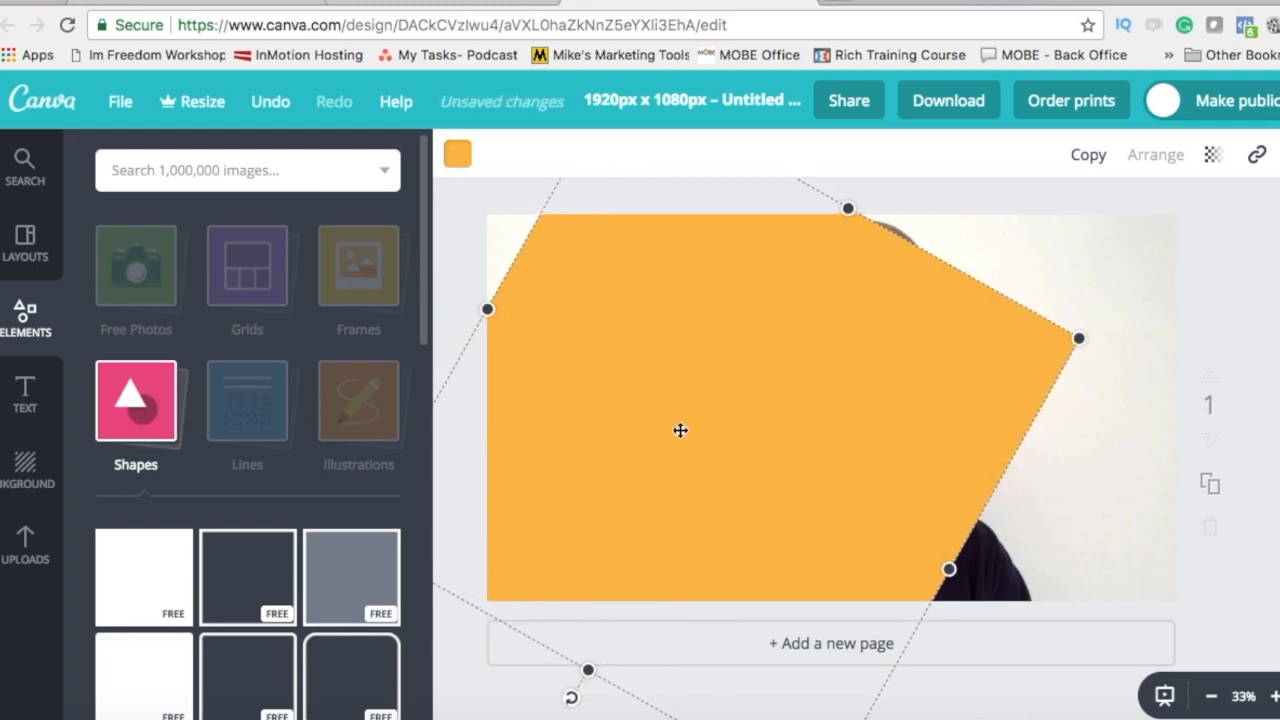
drag(1089, 345, 1272, 337)
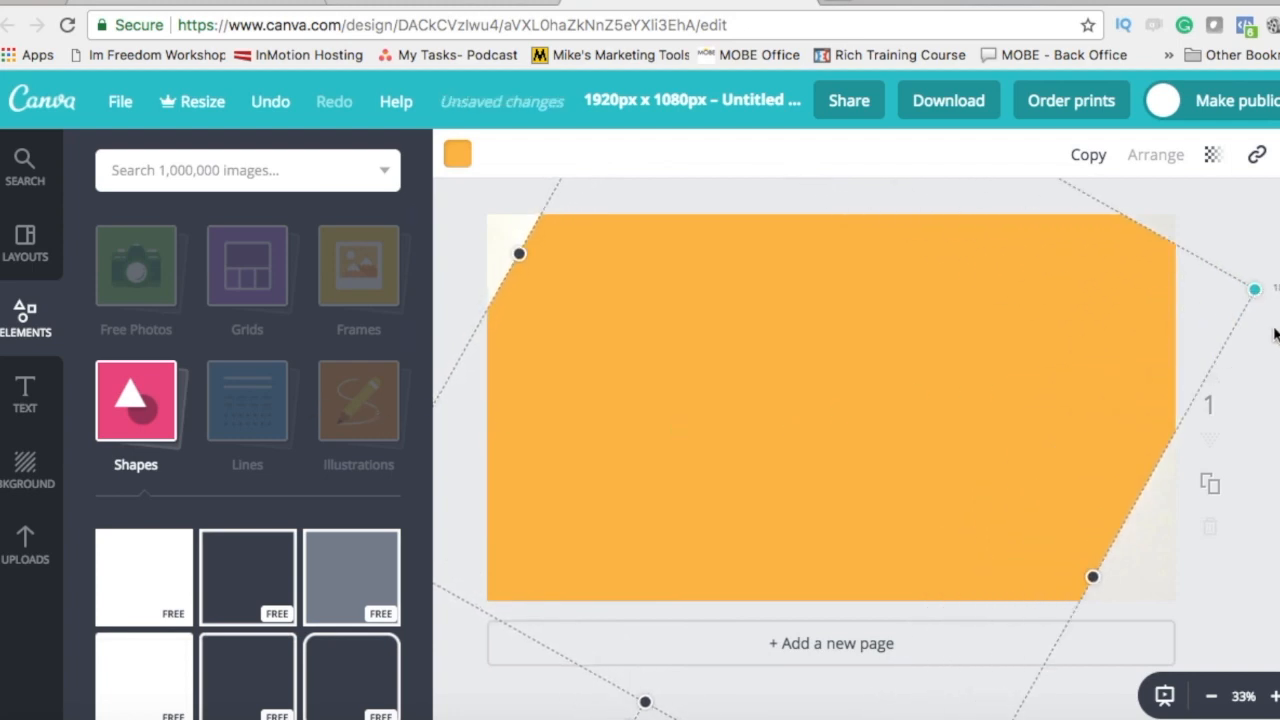
drag(813, 396, 1086, 285)
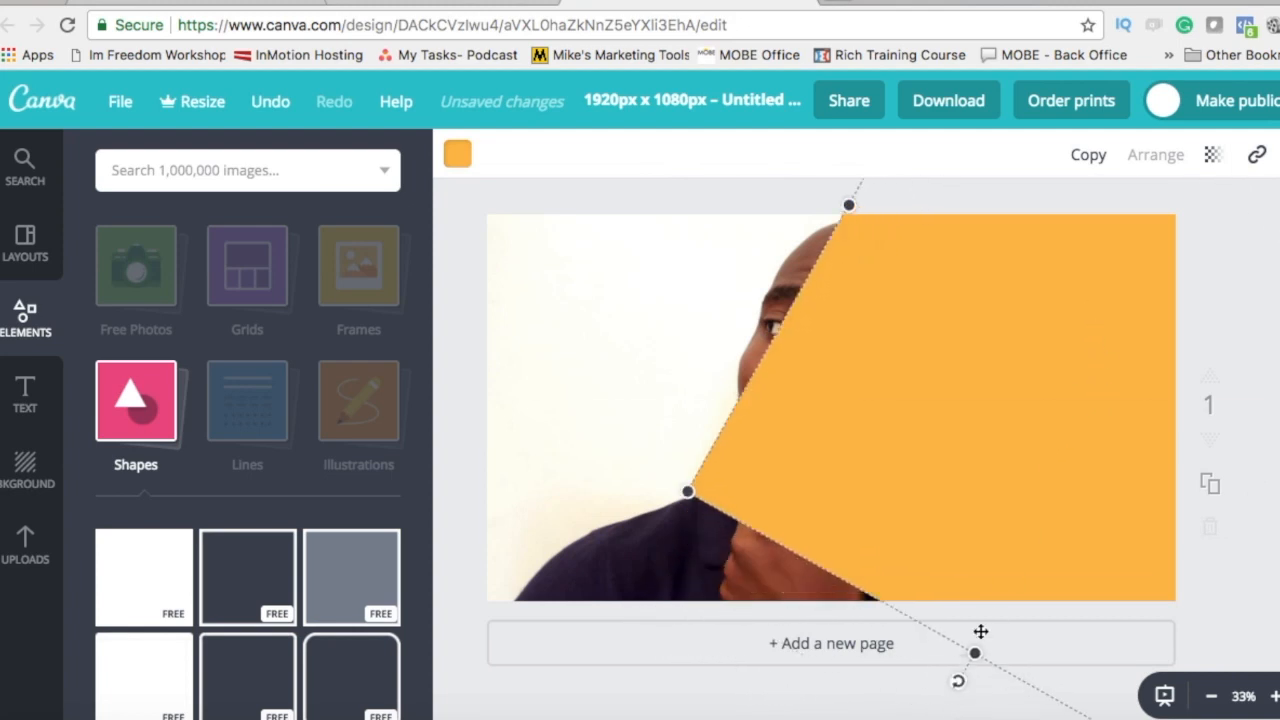
drag(963, 689, 880, 674)
drag(1043, 383, 1040, 605)
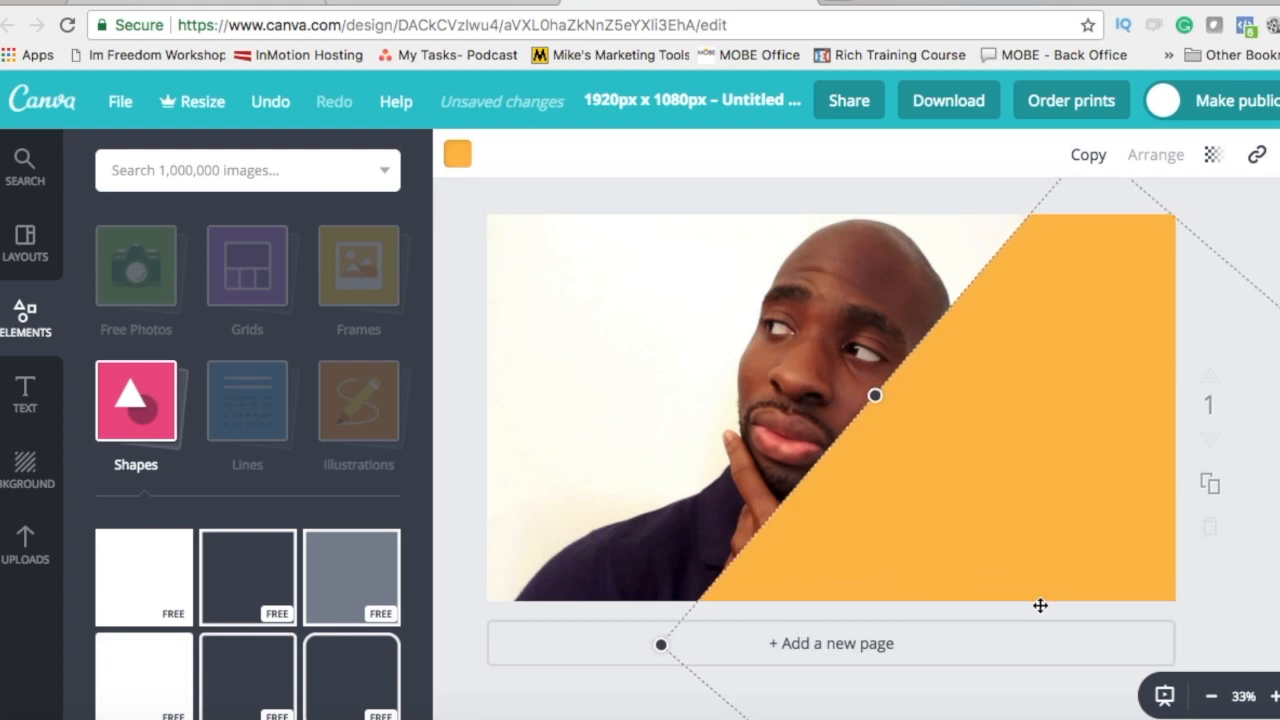
Step: Shift the man's photo left so his face clears the panel, then fine-tune the panel
click(548, 691)
drag(678, 348, 585, 343)
click(586, 343)
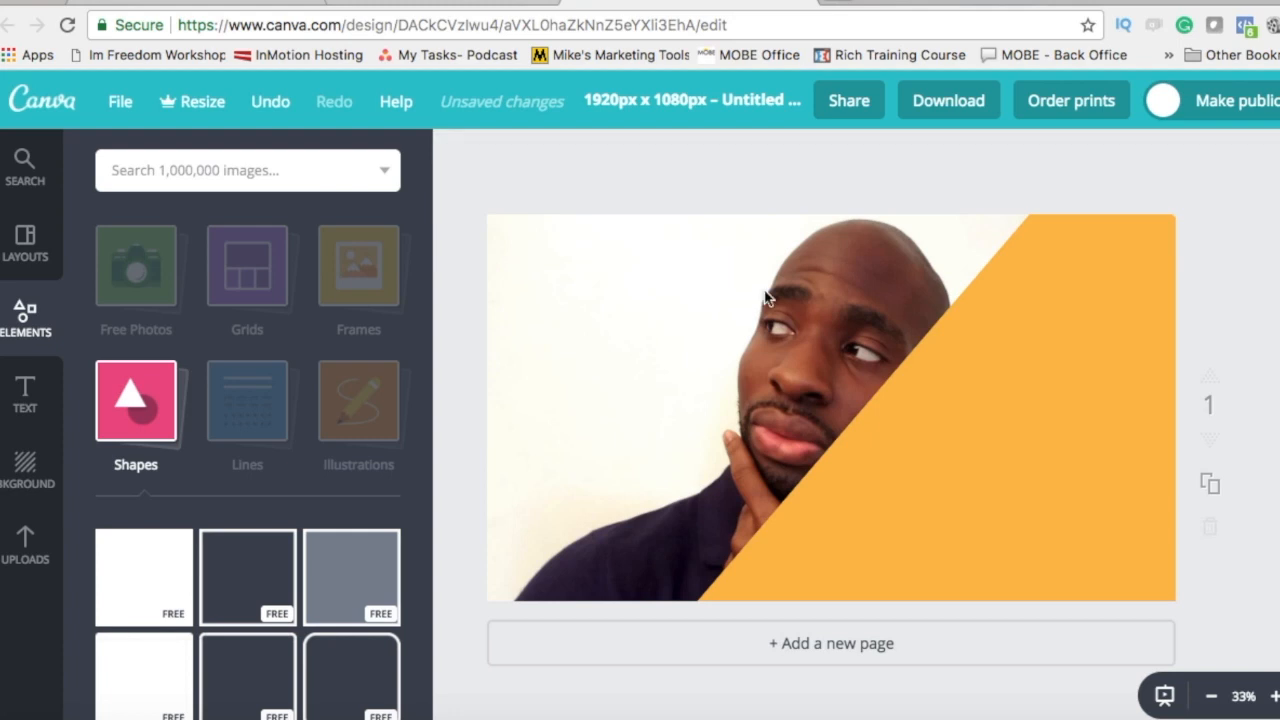
click(770, 312)
drag(765, 317, 662, 316)
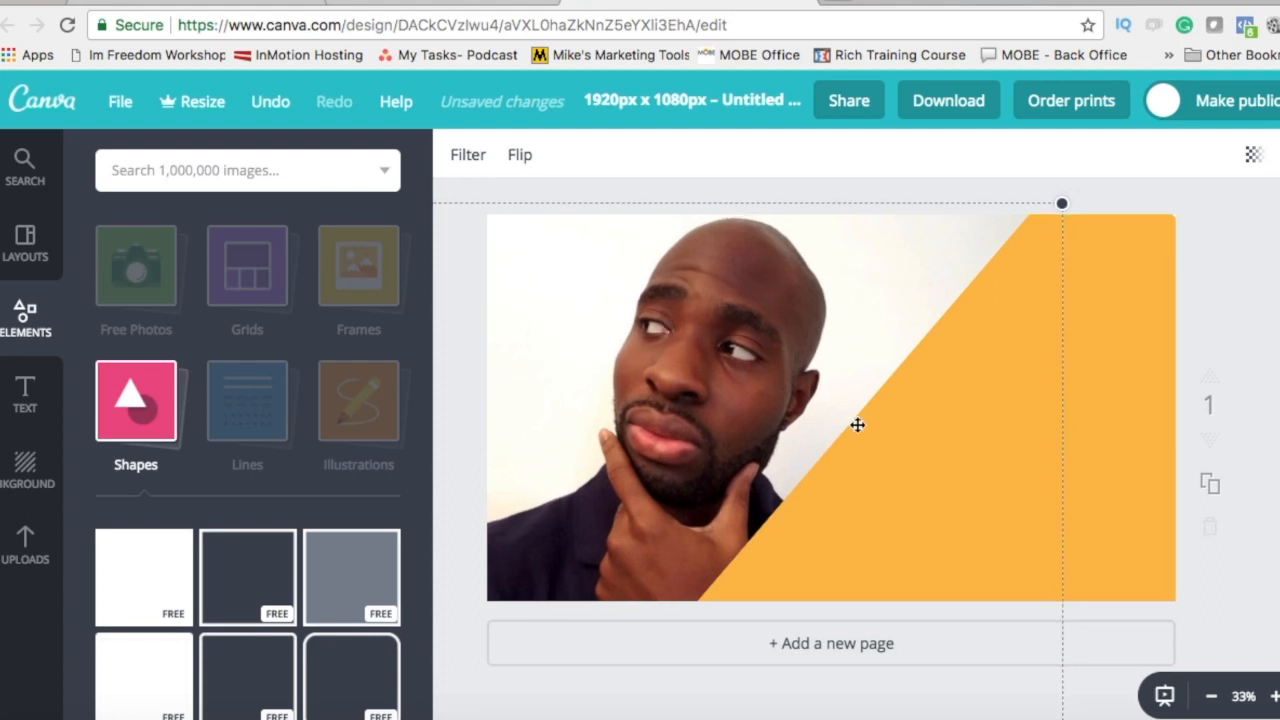
drag(914, 445, 949, 416)
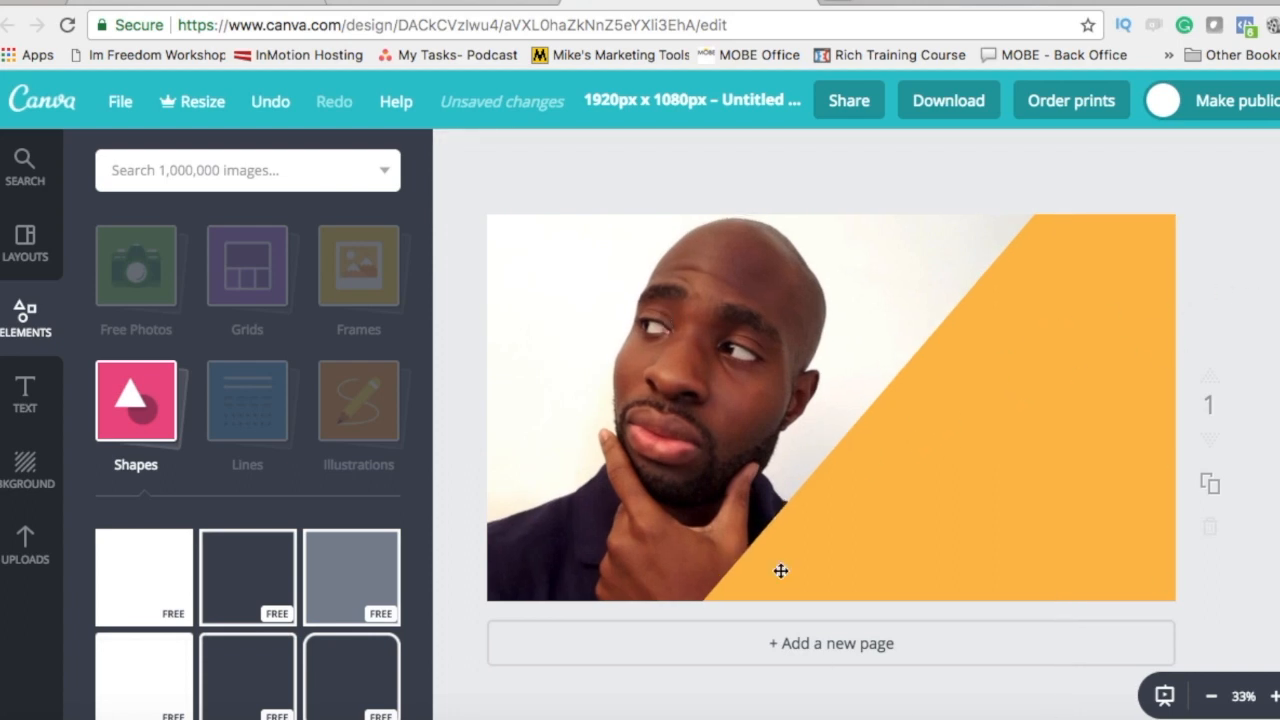
Step: Add a heading onto the panel, then delete the placeholder heading
click(25, 395)
drag(300, 287, 1066, 330)
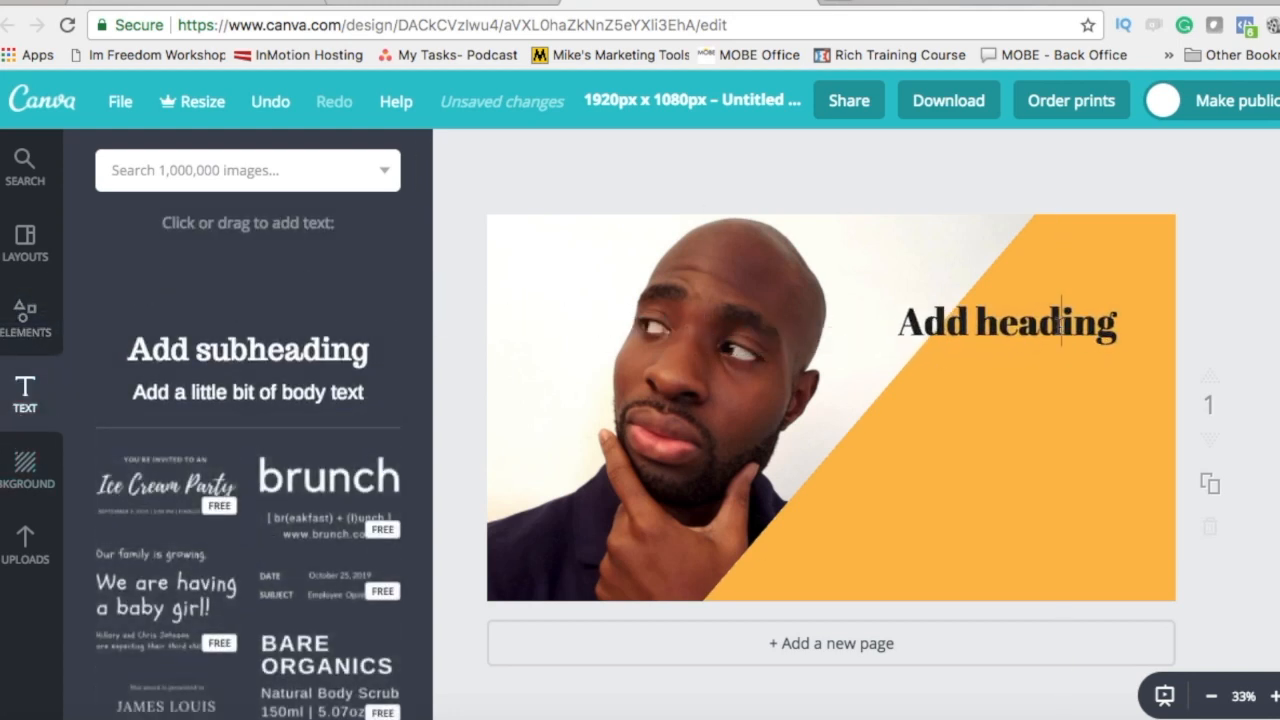
click(975, 481)
click(1000, 333)
key(BackSpace)
Step: Recolour the diagonal panel with the custom picker to dark navy (040057)
click(974, 423)
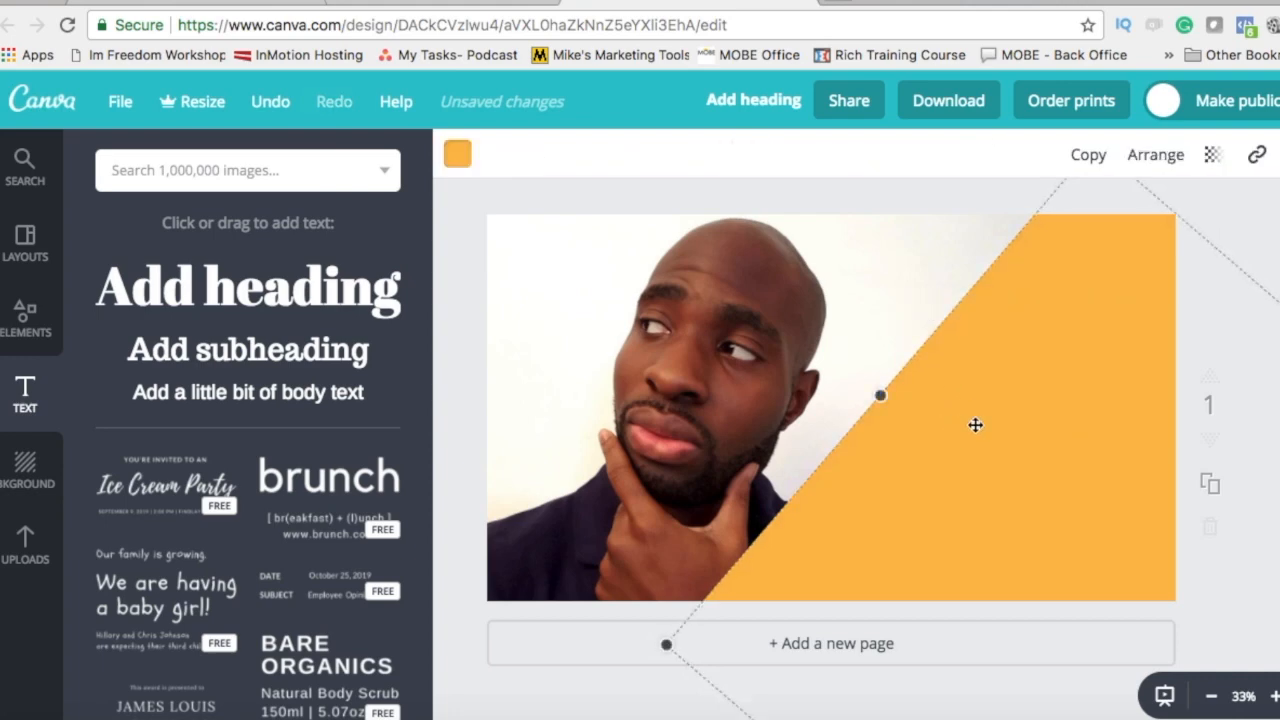
click(460, 154)
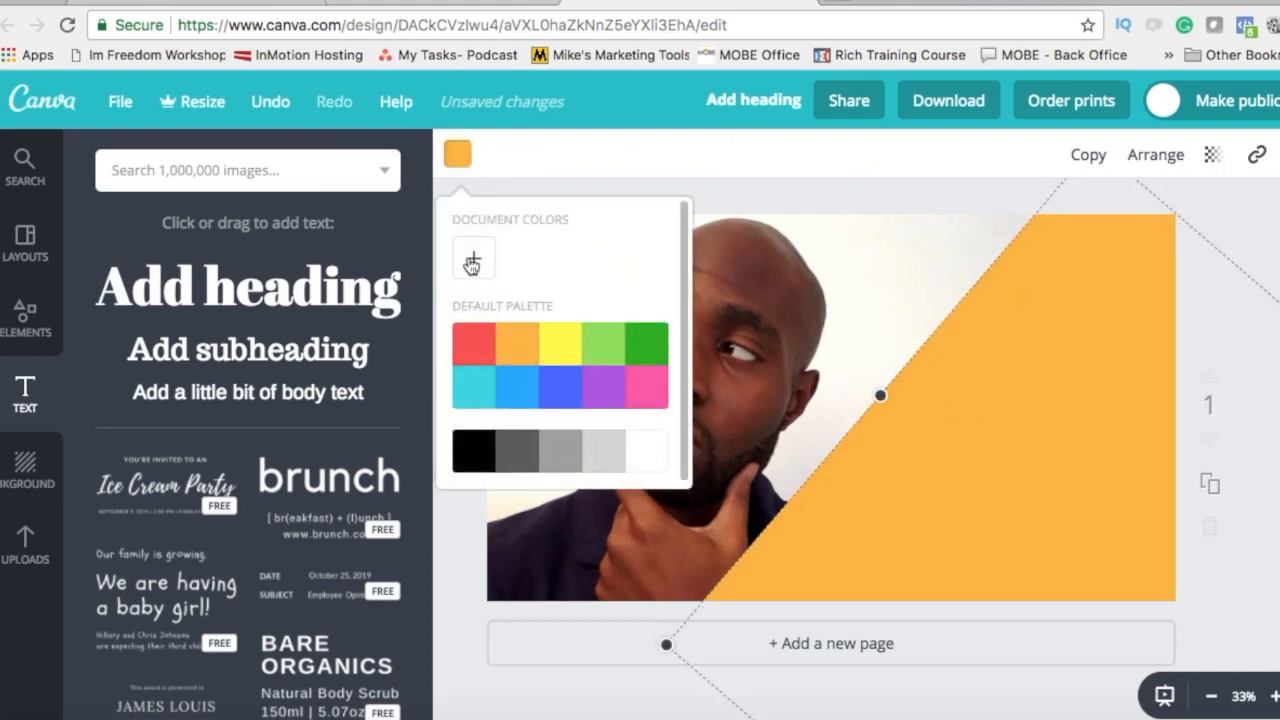
click(474, 260)
drag(650, 424, 553, 294)
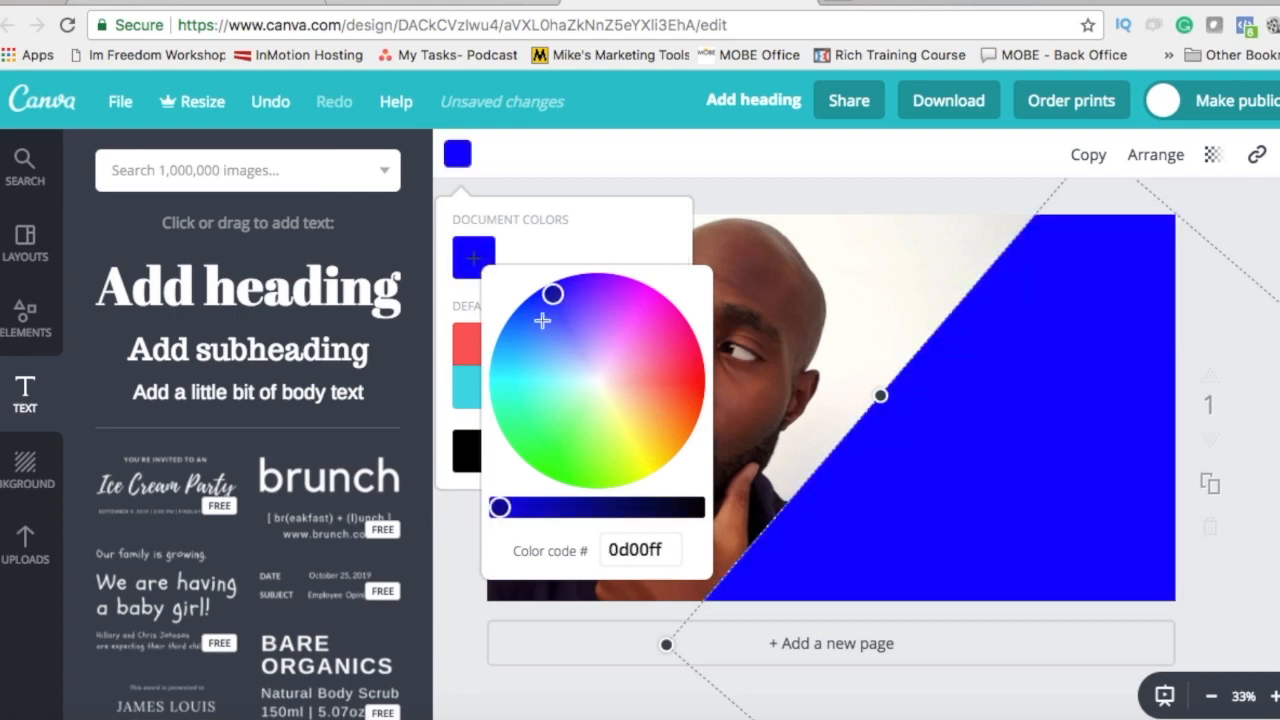
drag(499, 508, 642, 508)
click(810, 385)
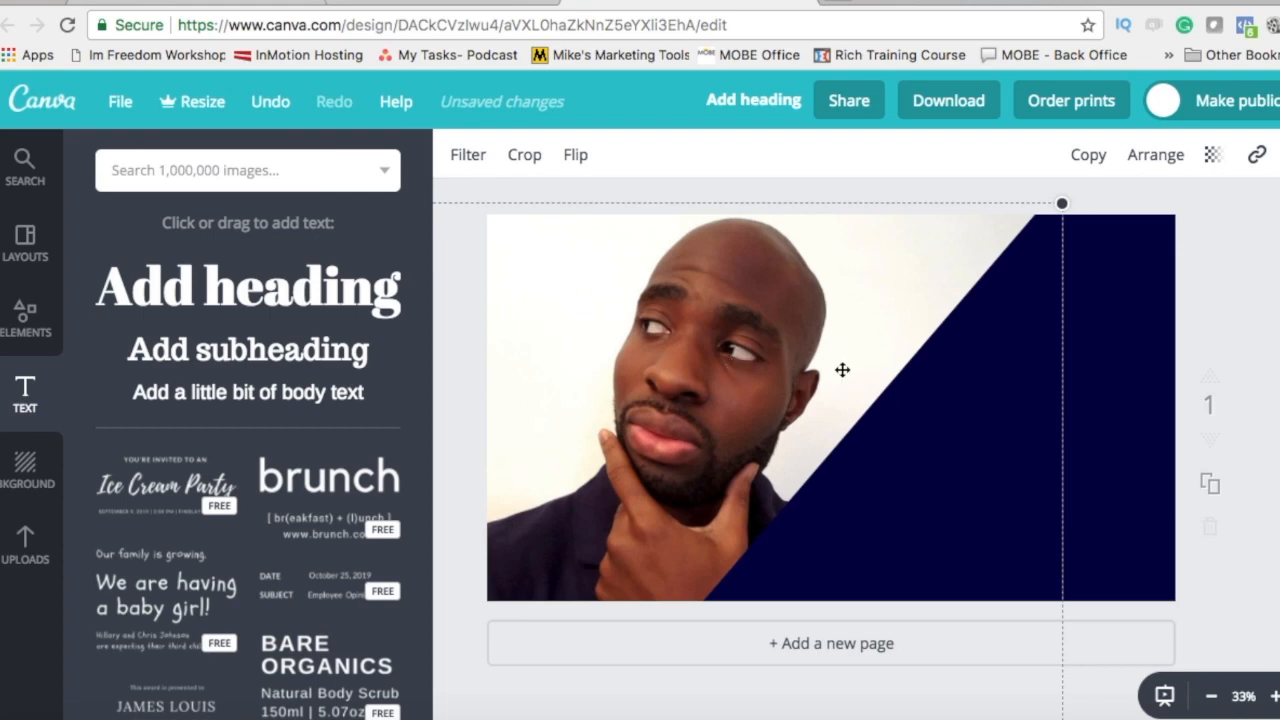
Step: Add four heading text boxes stacked down the navy area
click(171, 289)
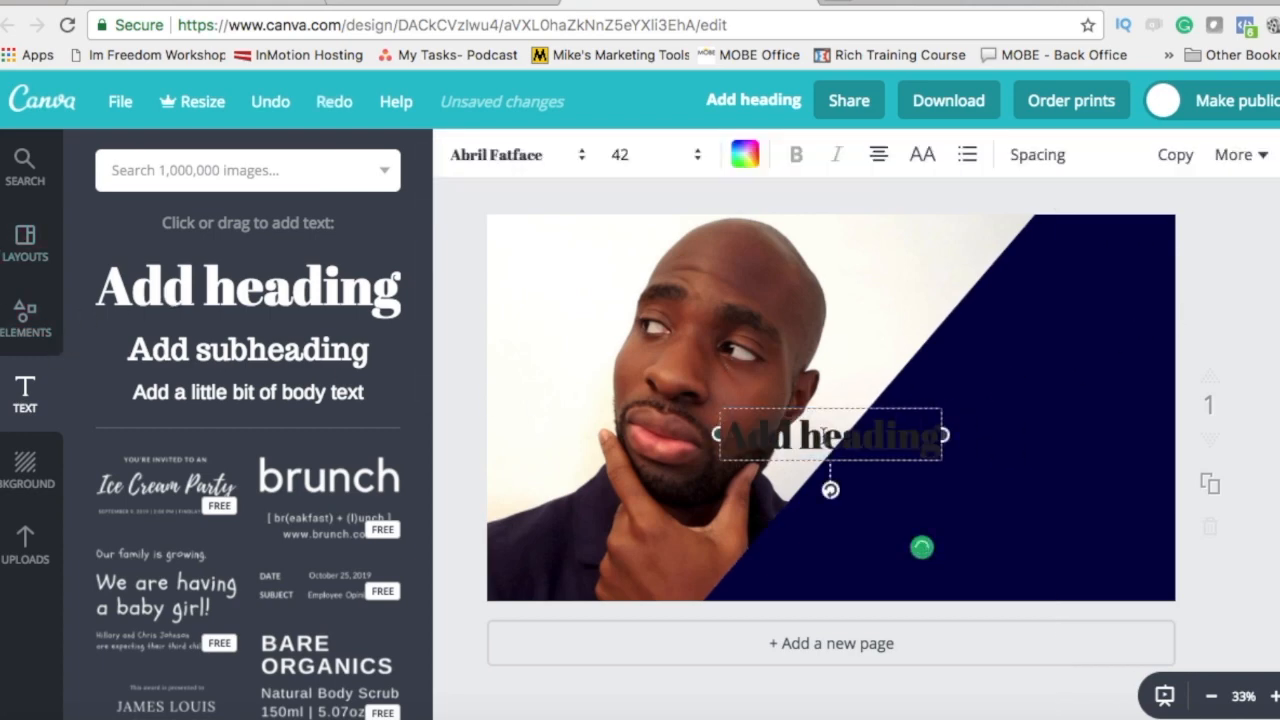
drag(834, 397, 1065, 261)
drag(330, 288, 1074, 389)
drag(229, 289, 1023, 466)
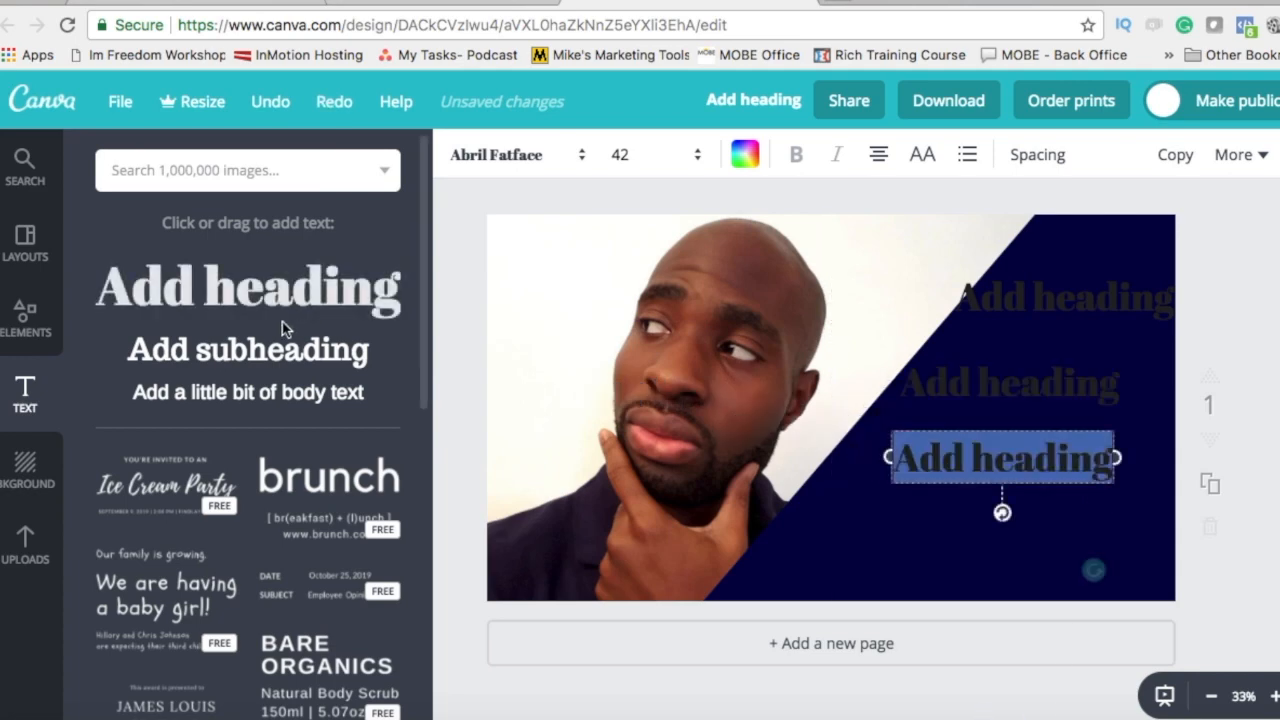
drag(250, 290, 965, 545)
Step: Type HOW TO, MAKE, AWESOME and YOUTUBE into the headings, and add a fifth reading THUMBNAILS
click(1034, 294)
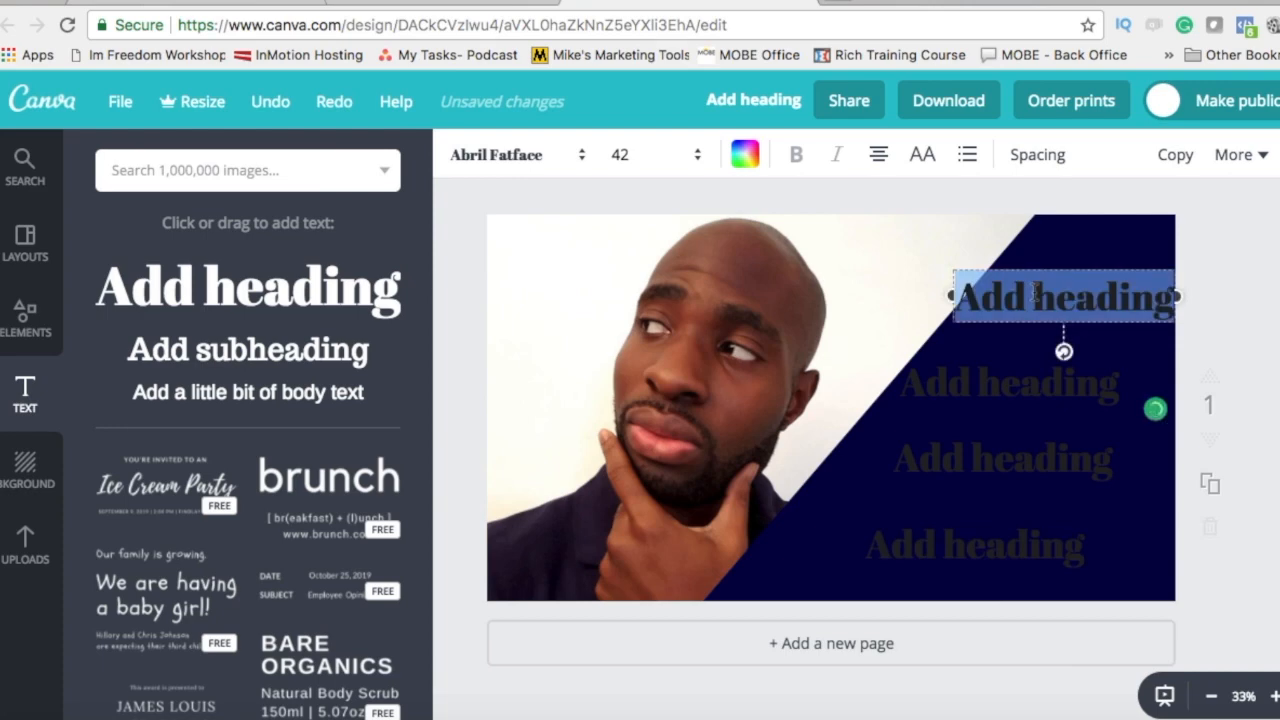
text(HOW TO)
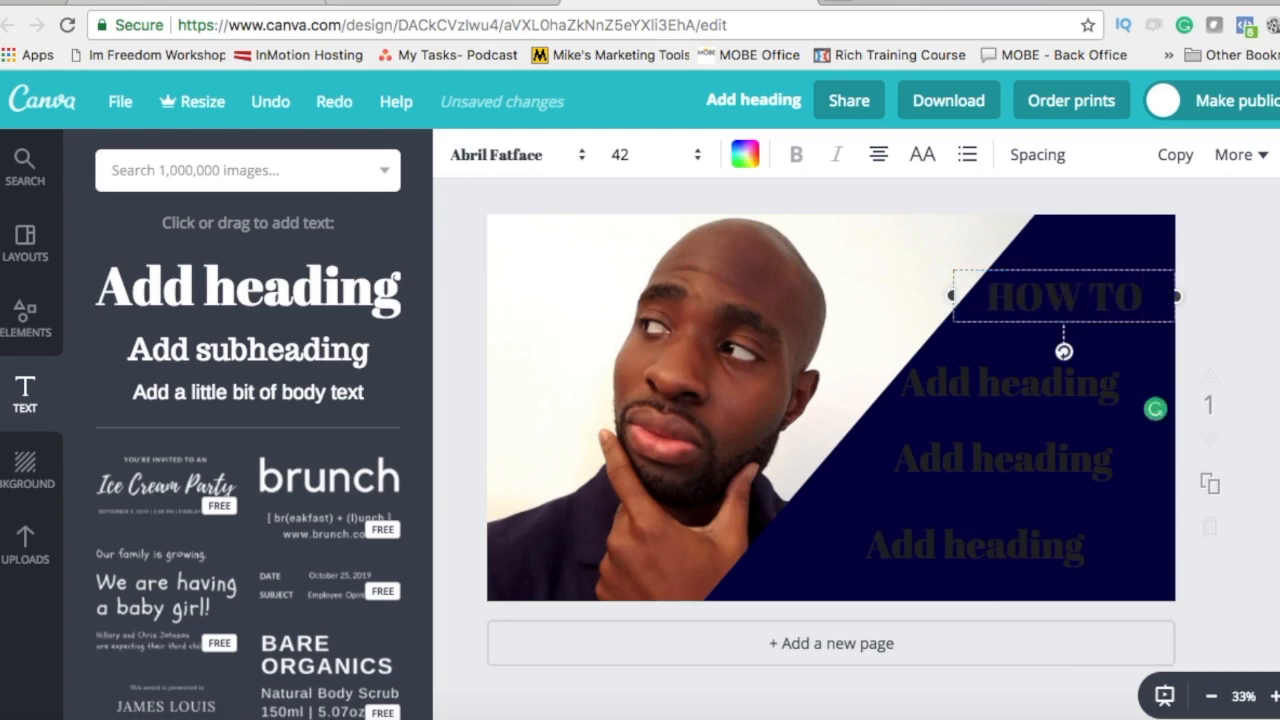
double_click(1000, 387)
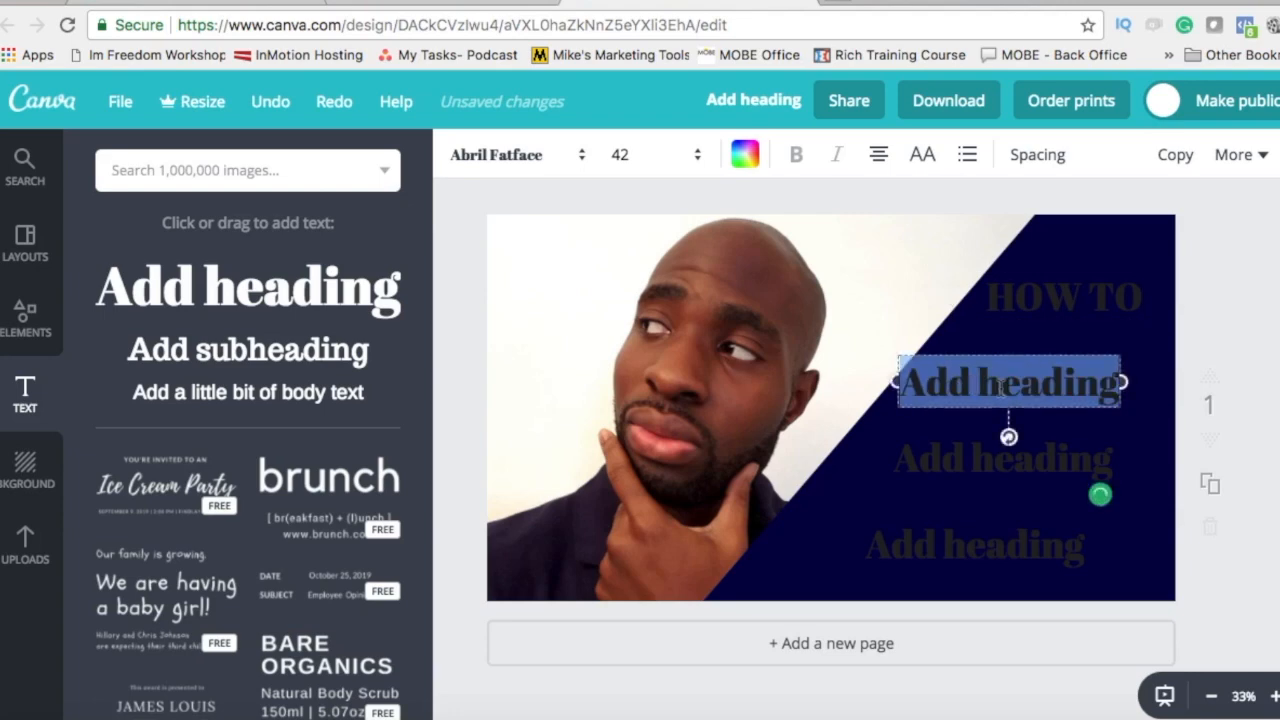
text(MAKE)
click(1002, 455)
double_click(1002, 455)
text(AWESOME)
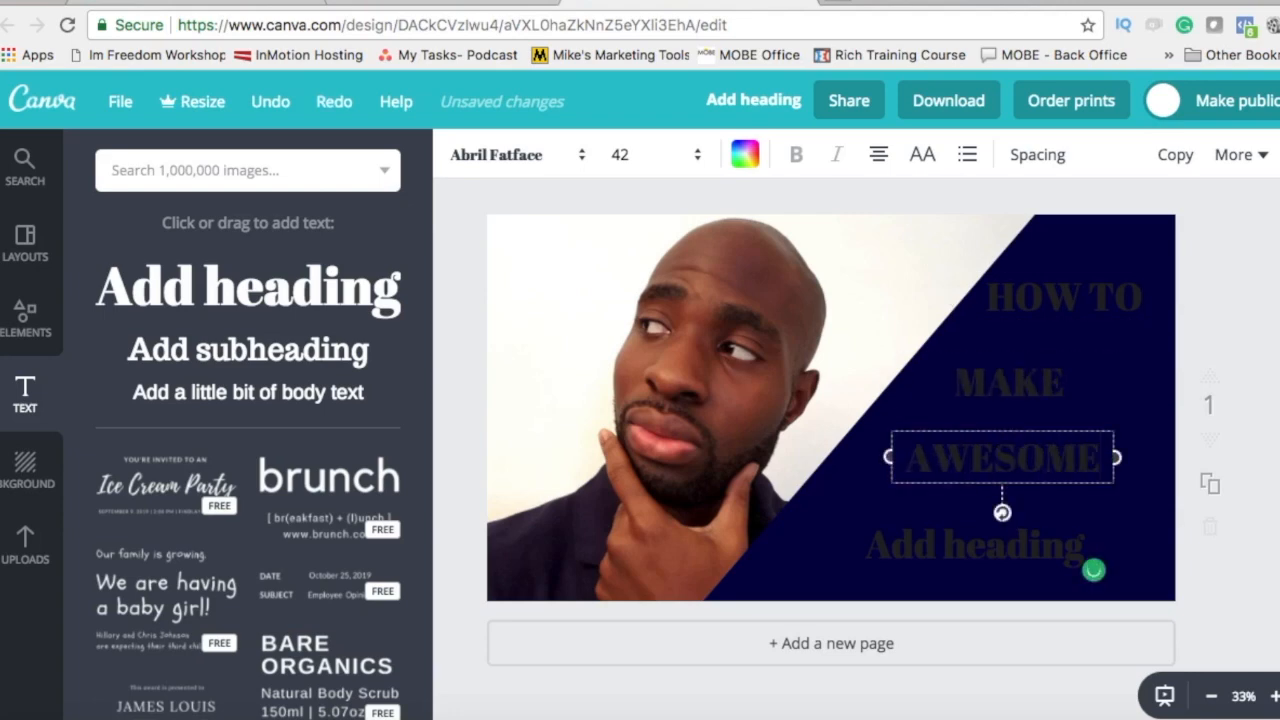
double_click(957, 559)
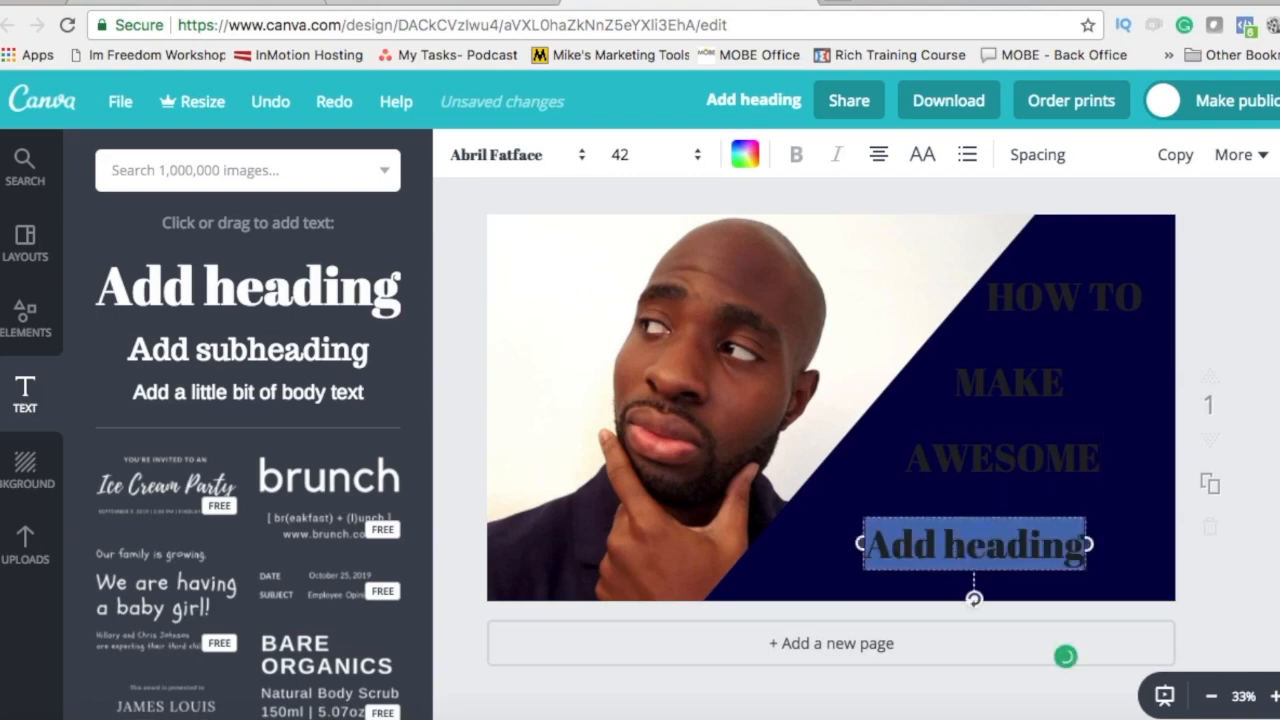
text(YOUTUBE)
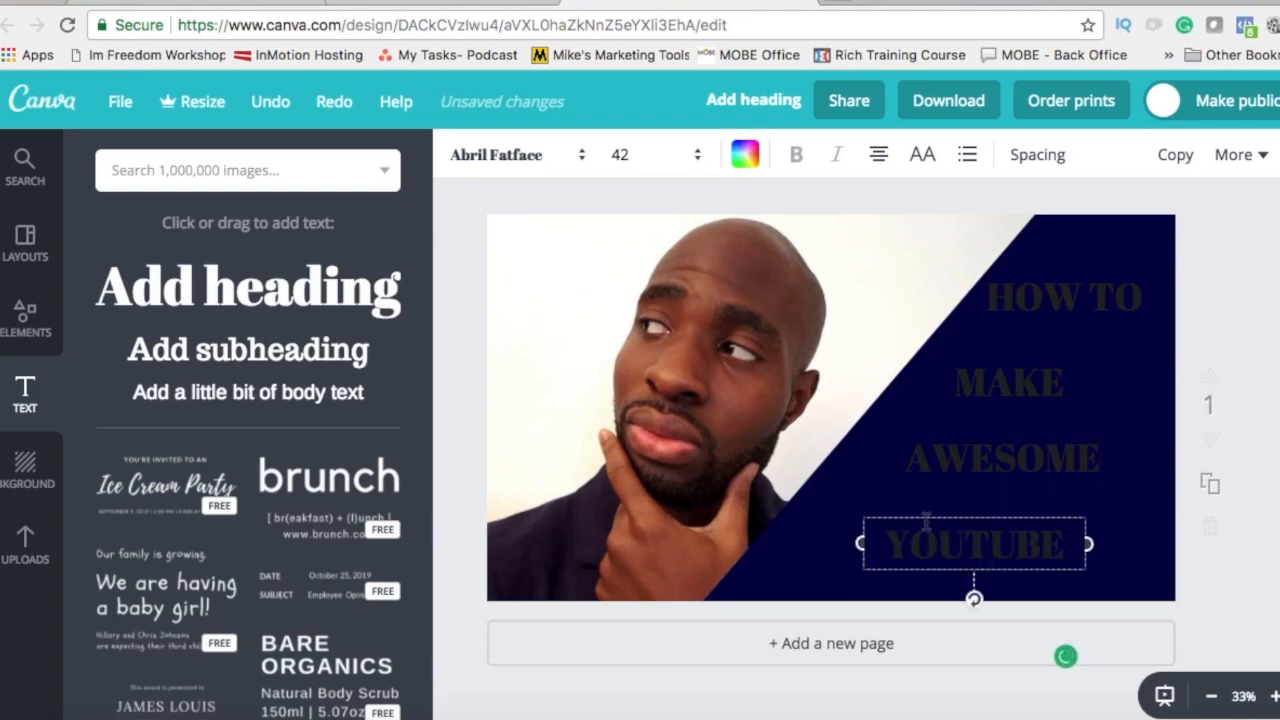
drag(951, 524, 961, 491)
drag(274, 272, 886, 560)
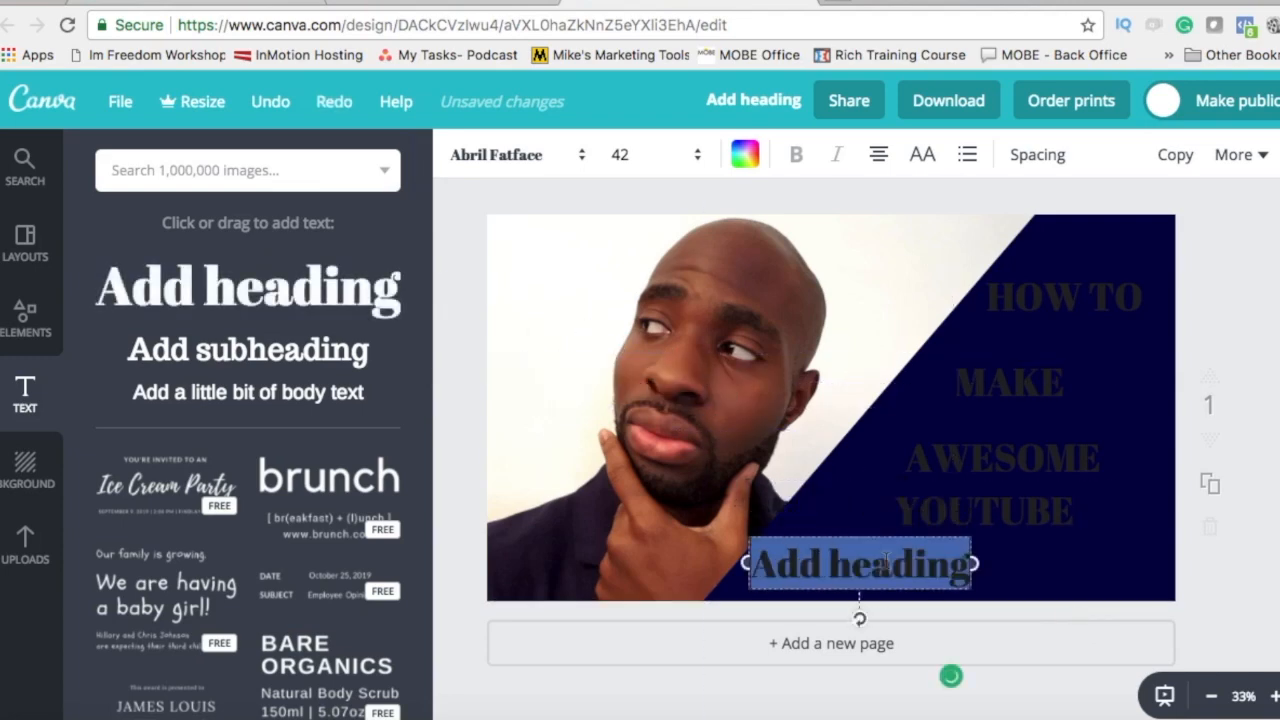
text(THU)
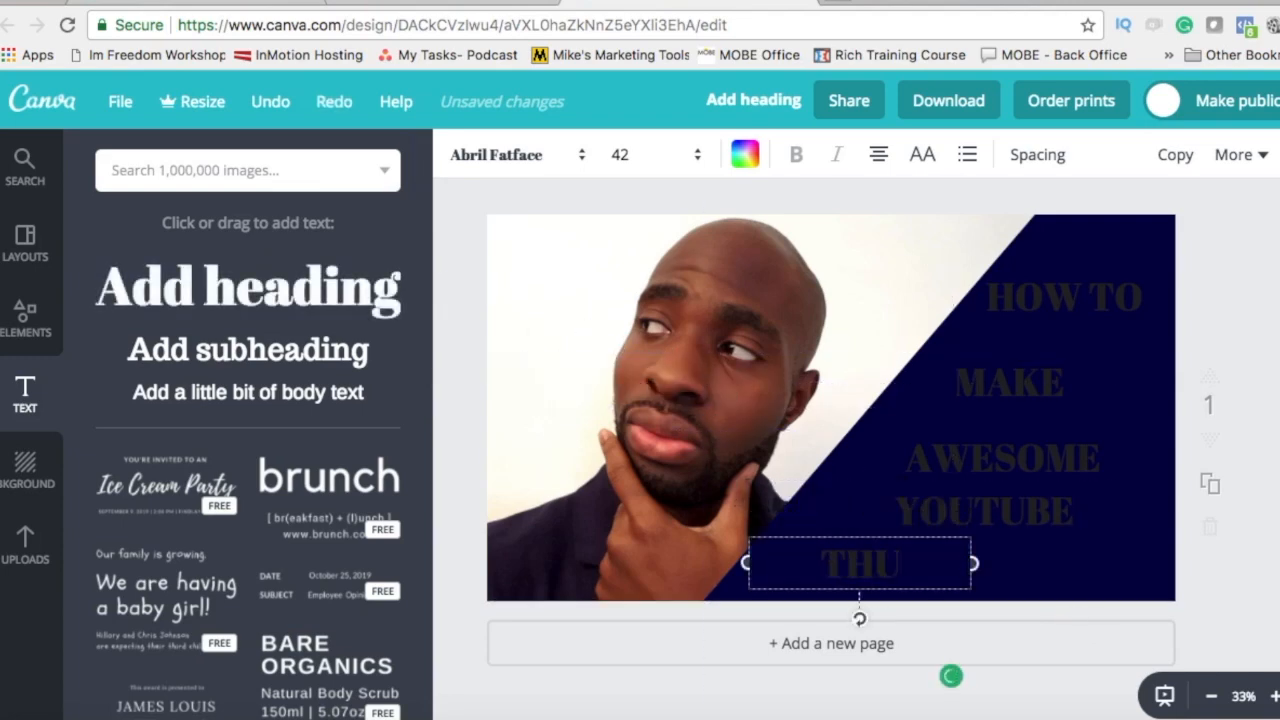
text(MBNAILS)
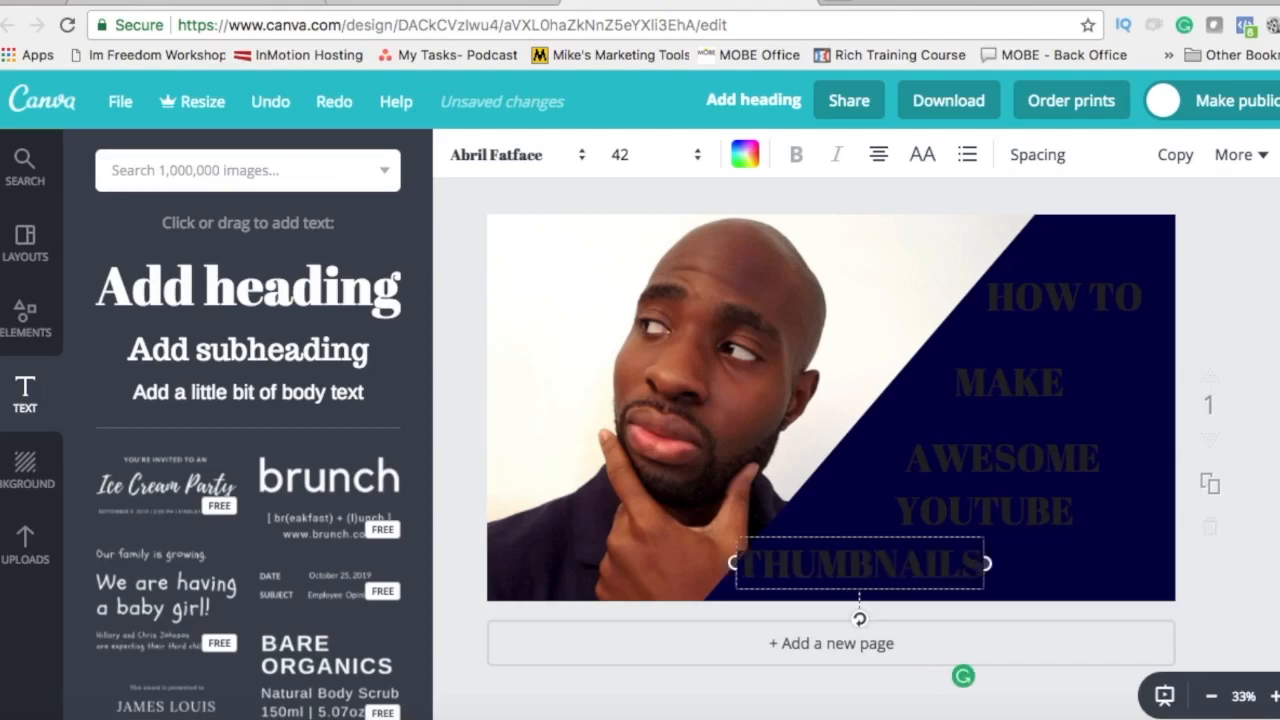
Step: Make HOW TO a single line of white Anton text at size 56
click(1050, 300)
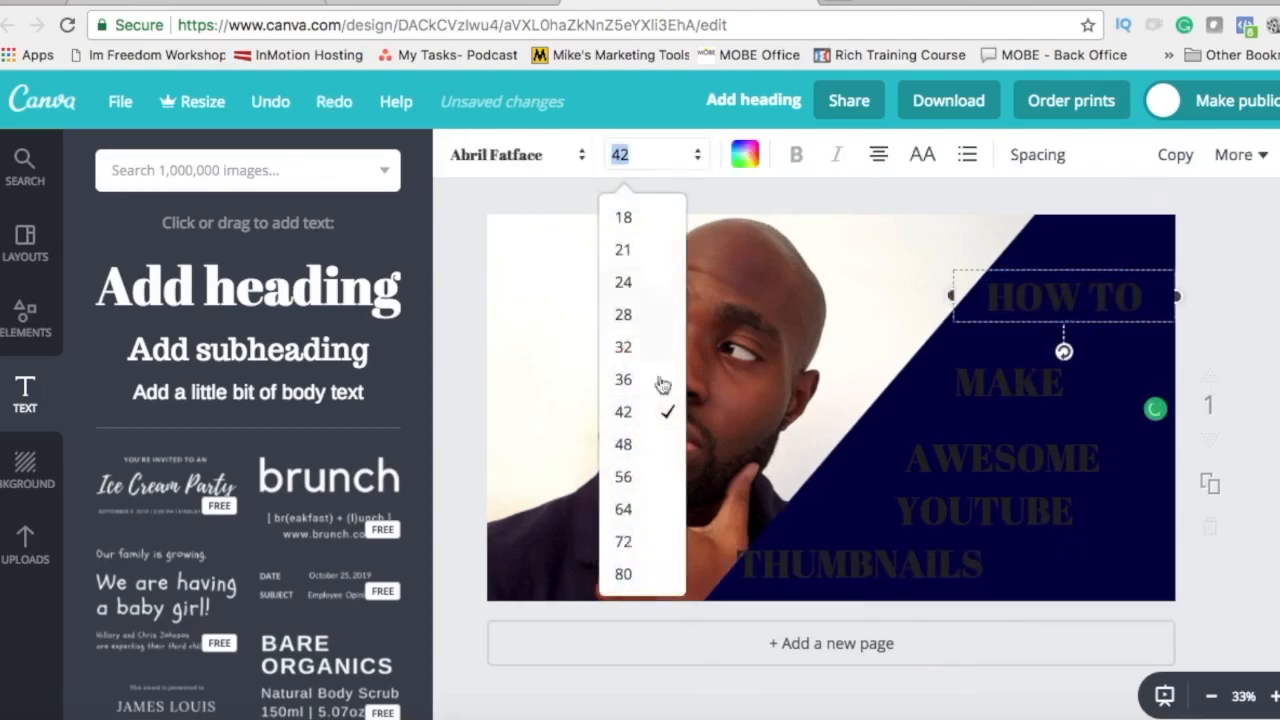
click(622, 508)
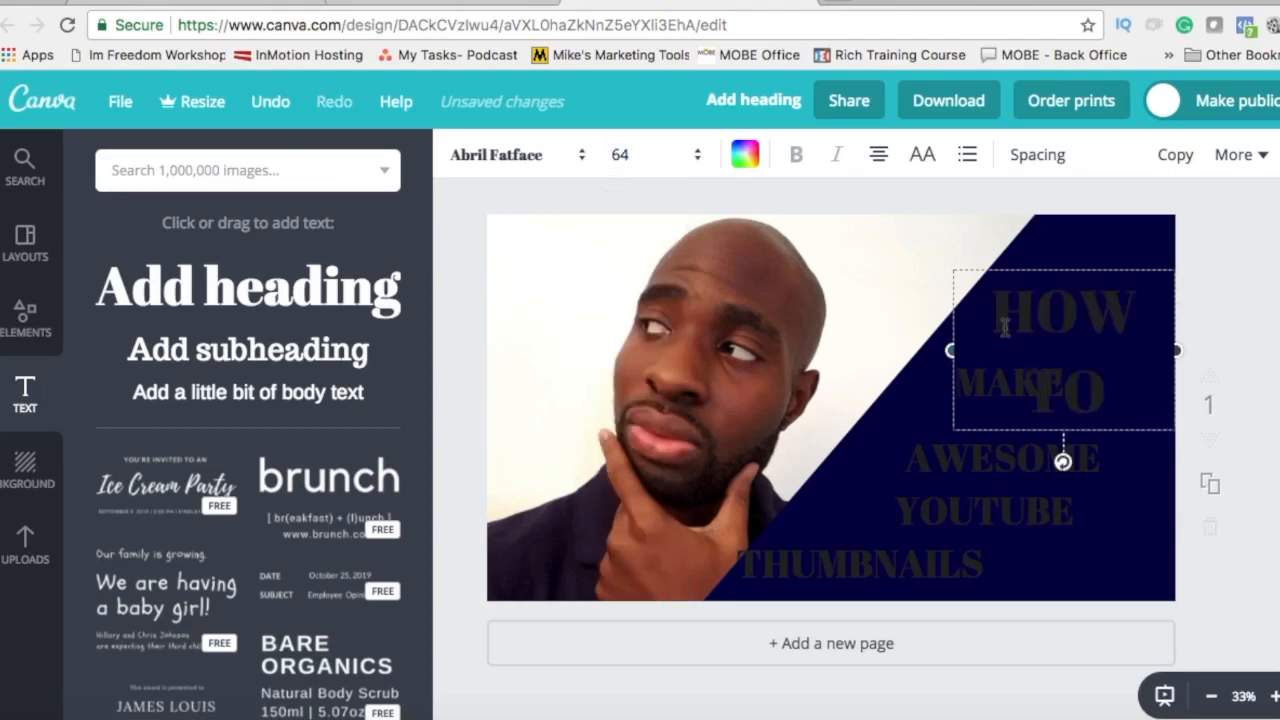
drag(945, 350, 911, 342)
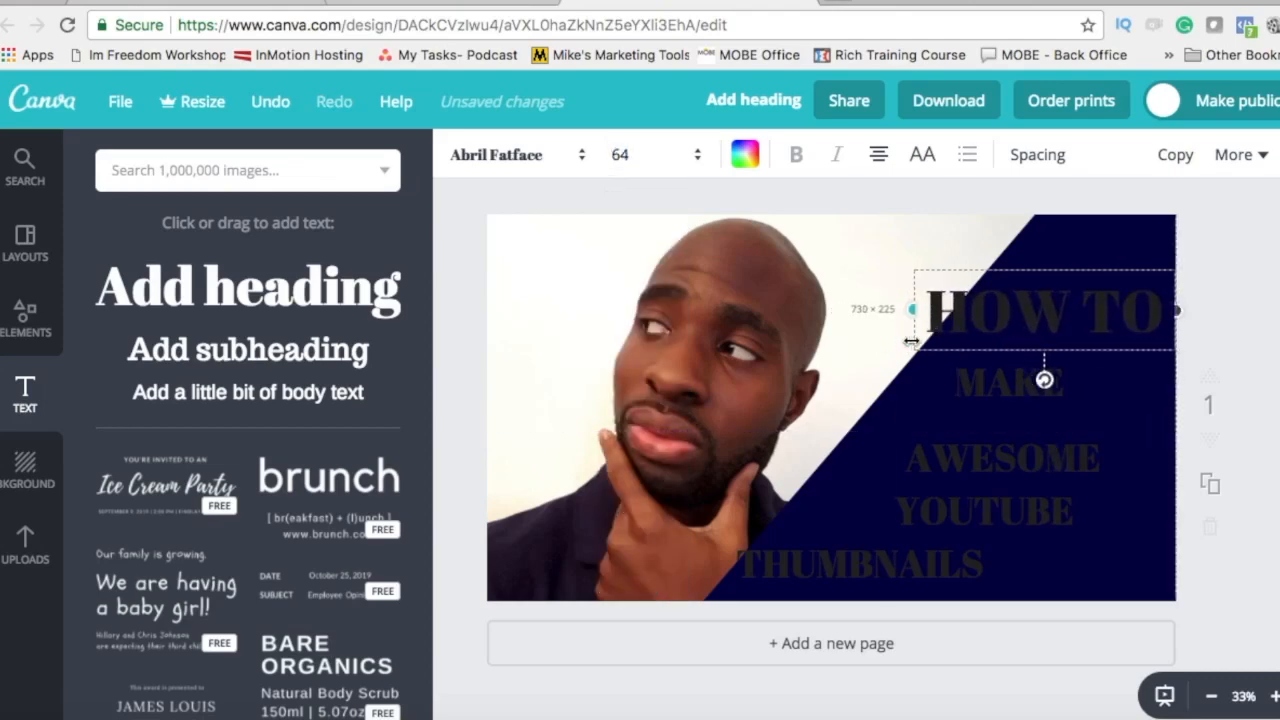
click(1066, 290)
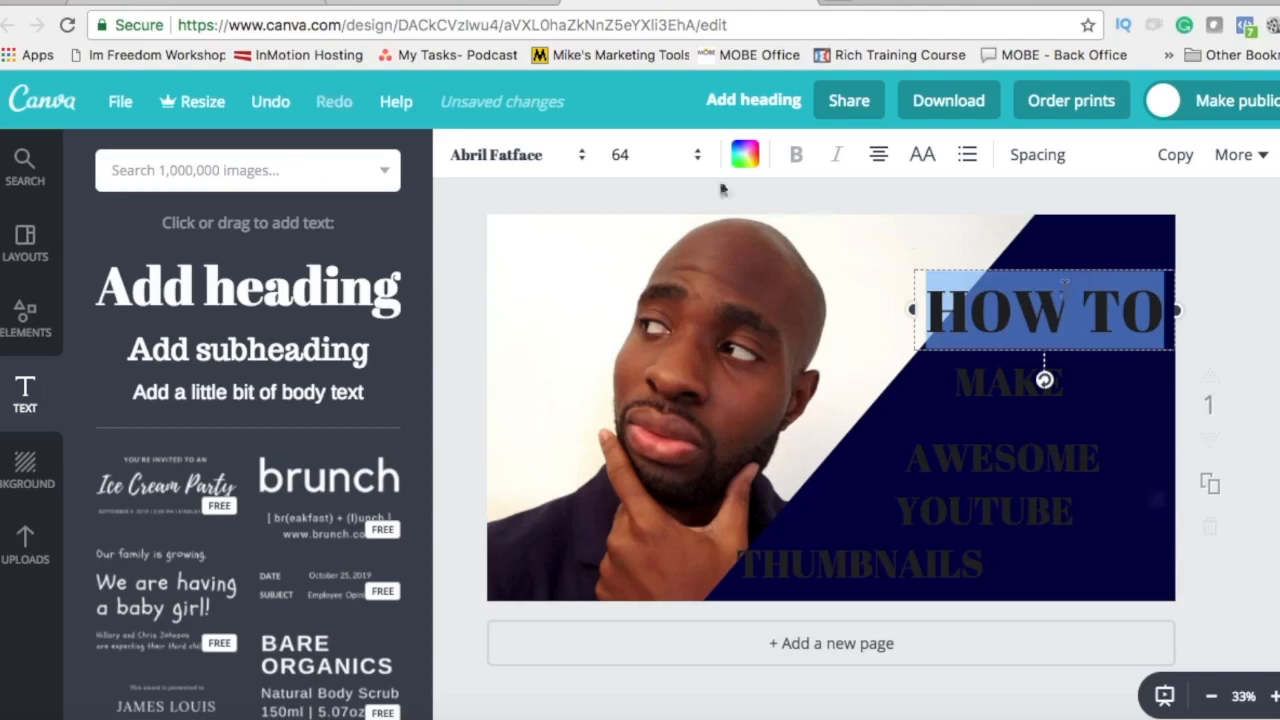
click(670, 157)
click(623, 476)
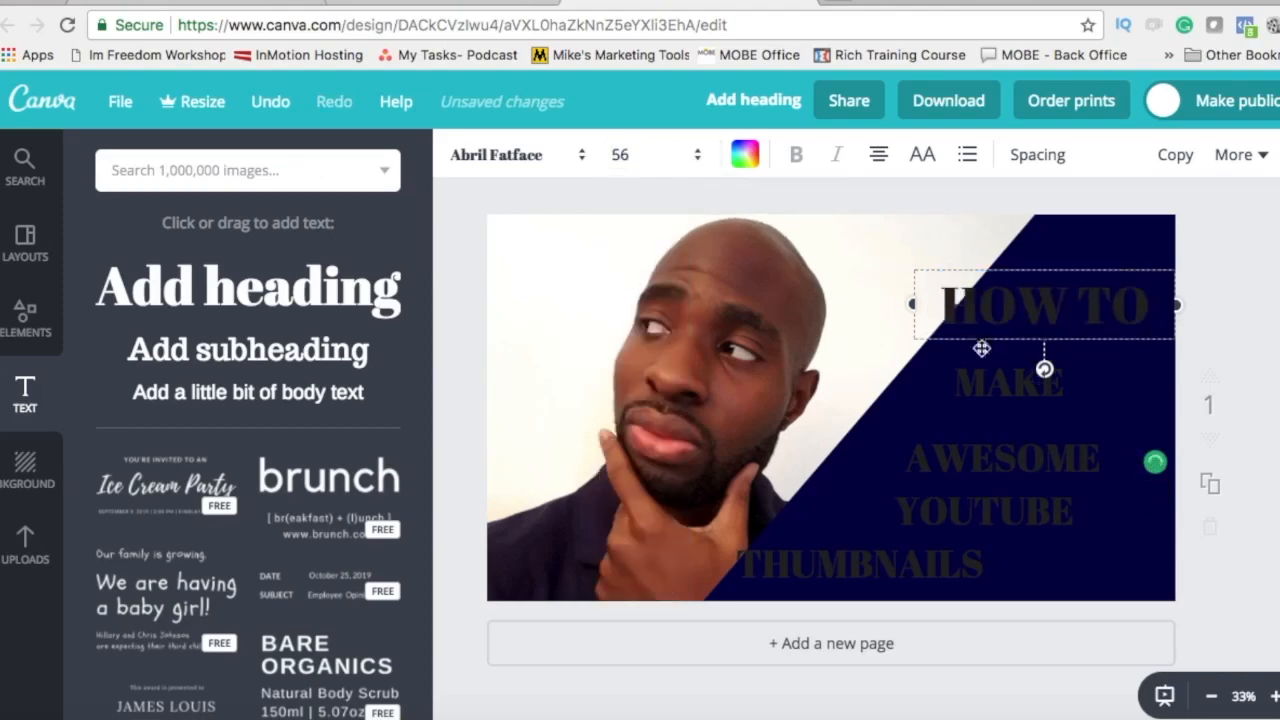
click(745, 165)
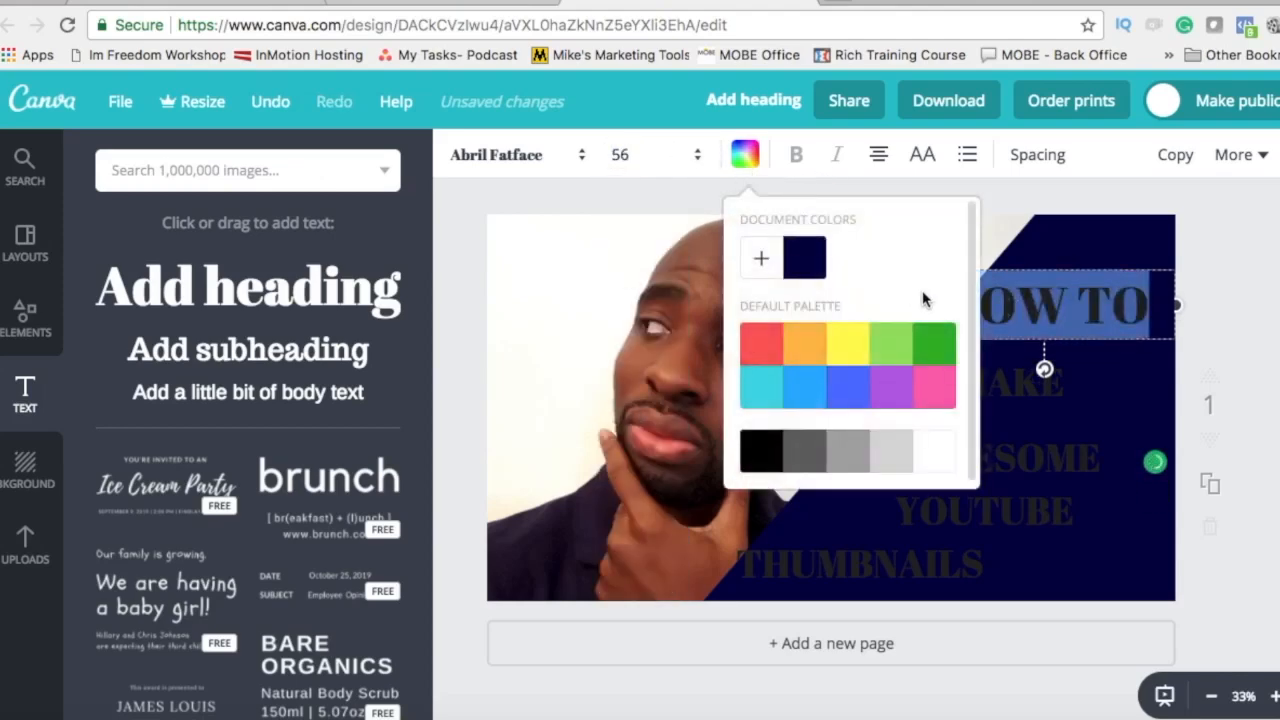
click(936, 455)
click(525, 156)
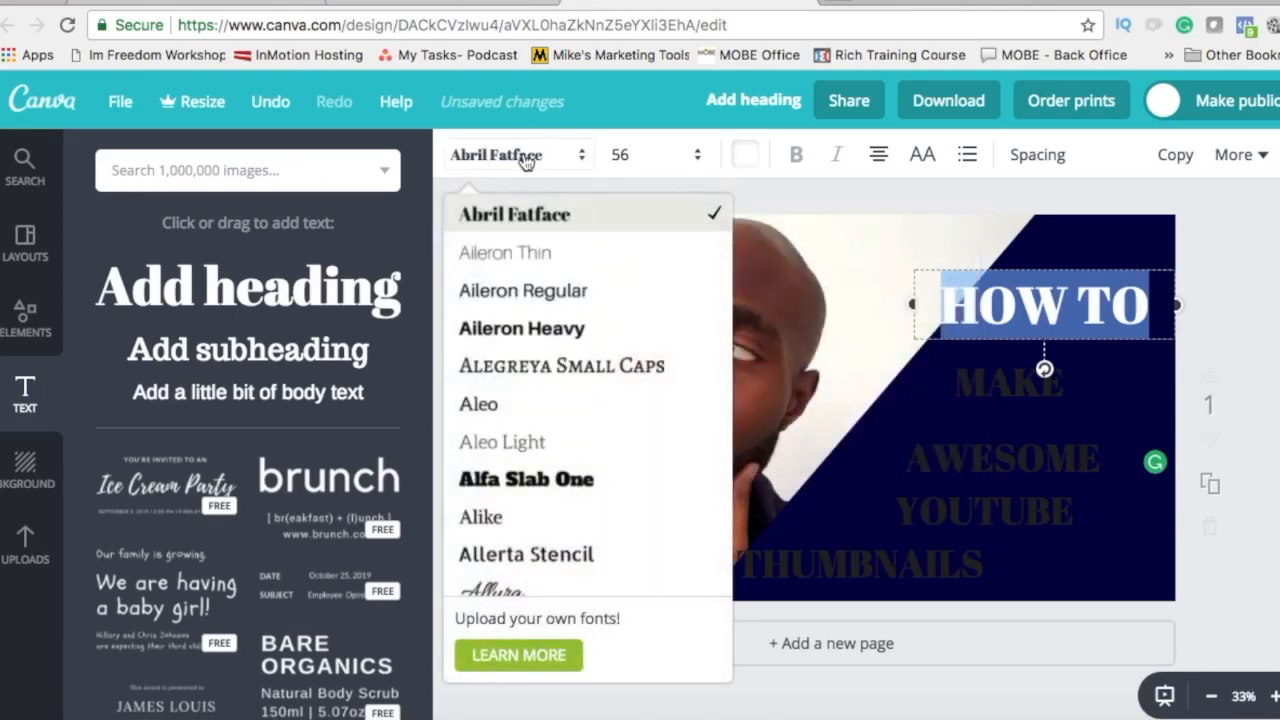
scroll(522, 440, down, 3)
scroll(522, 440, down, 2)
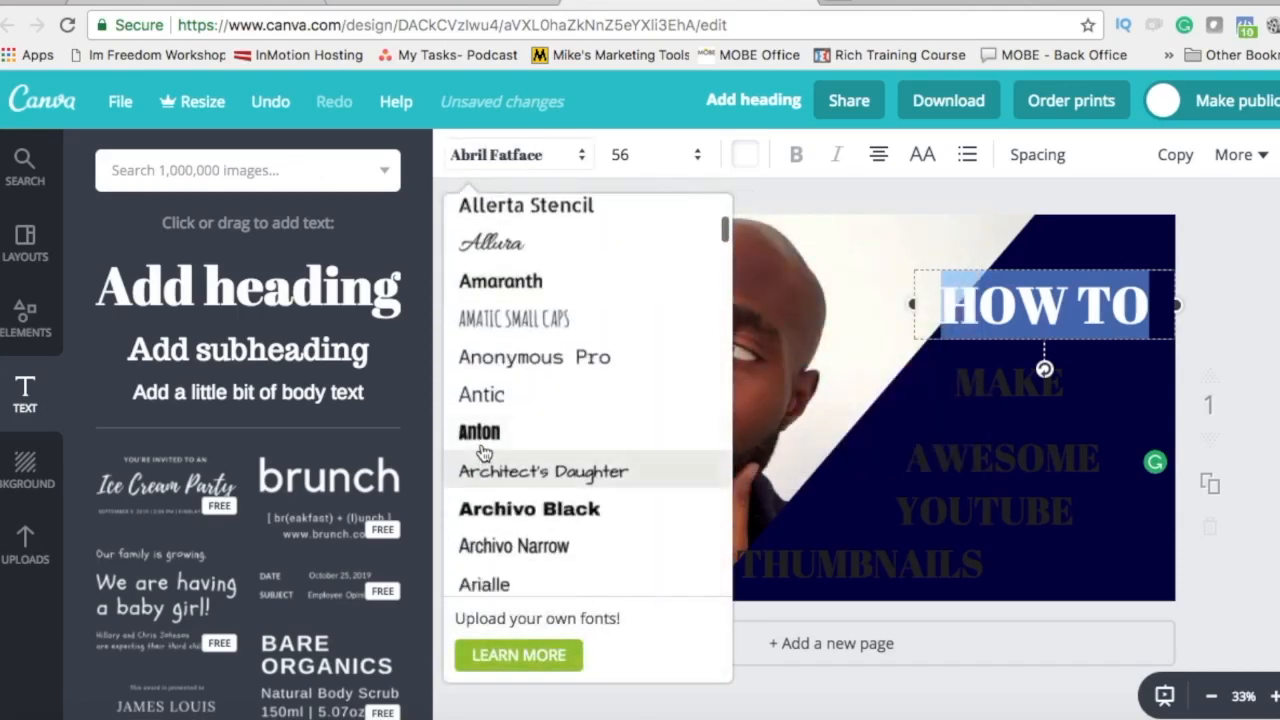
click(482, 440)
click(859, 389)
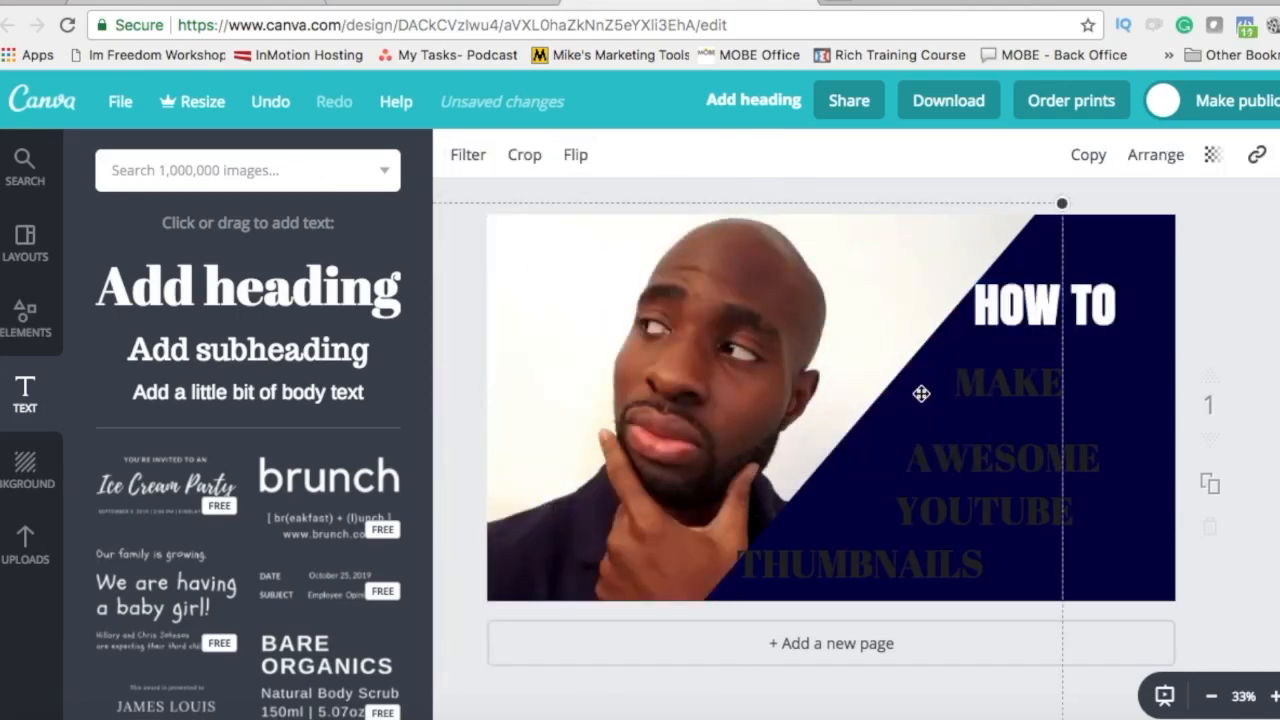
Step: Set MAKE to white Anton text at size 56
click(1000, 378)
click(633, 157)
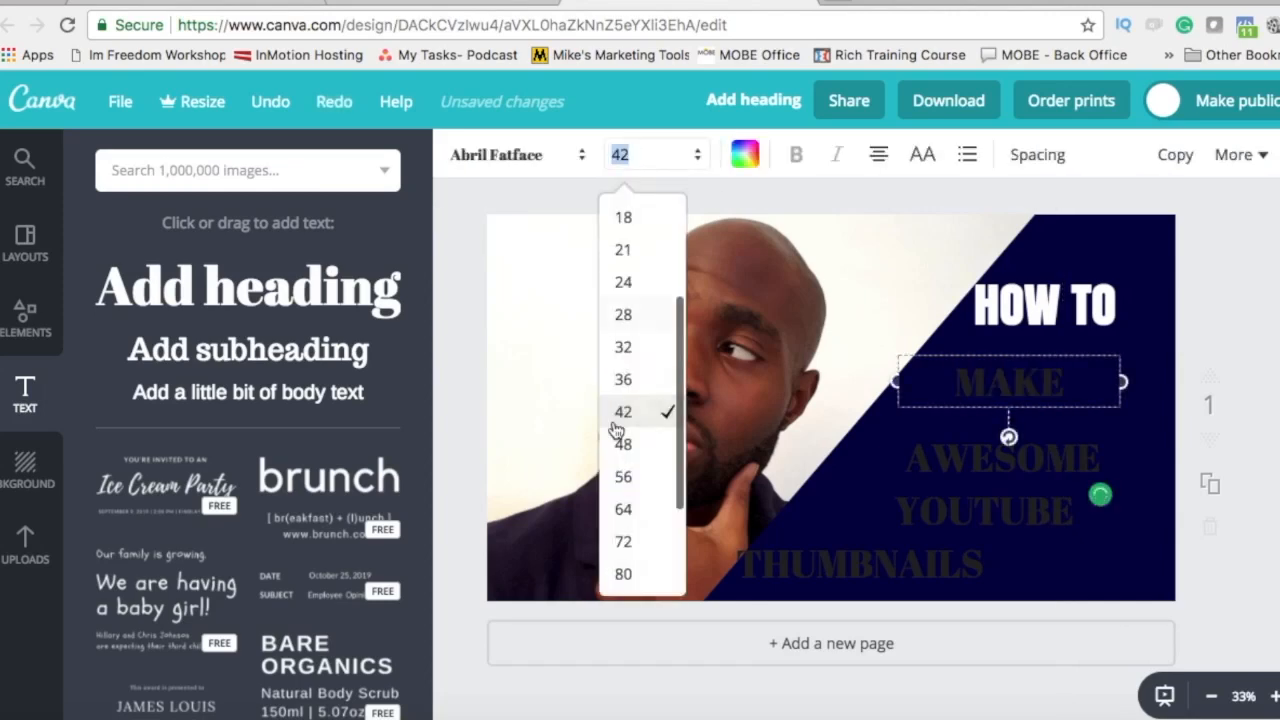
click(620, 474)
click(745, 154)
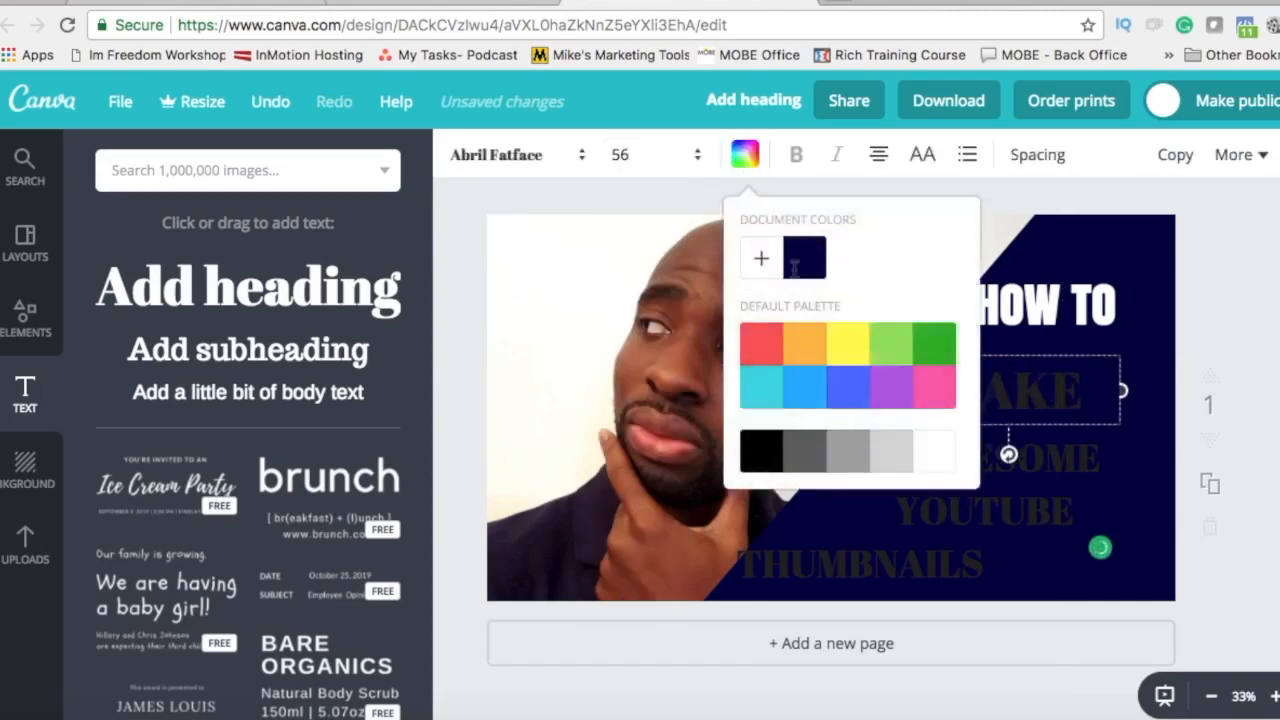
click(945, 457)
click(558, 162)
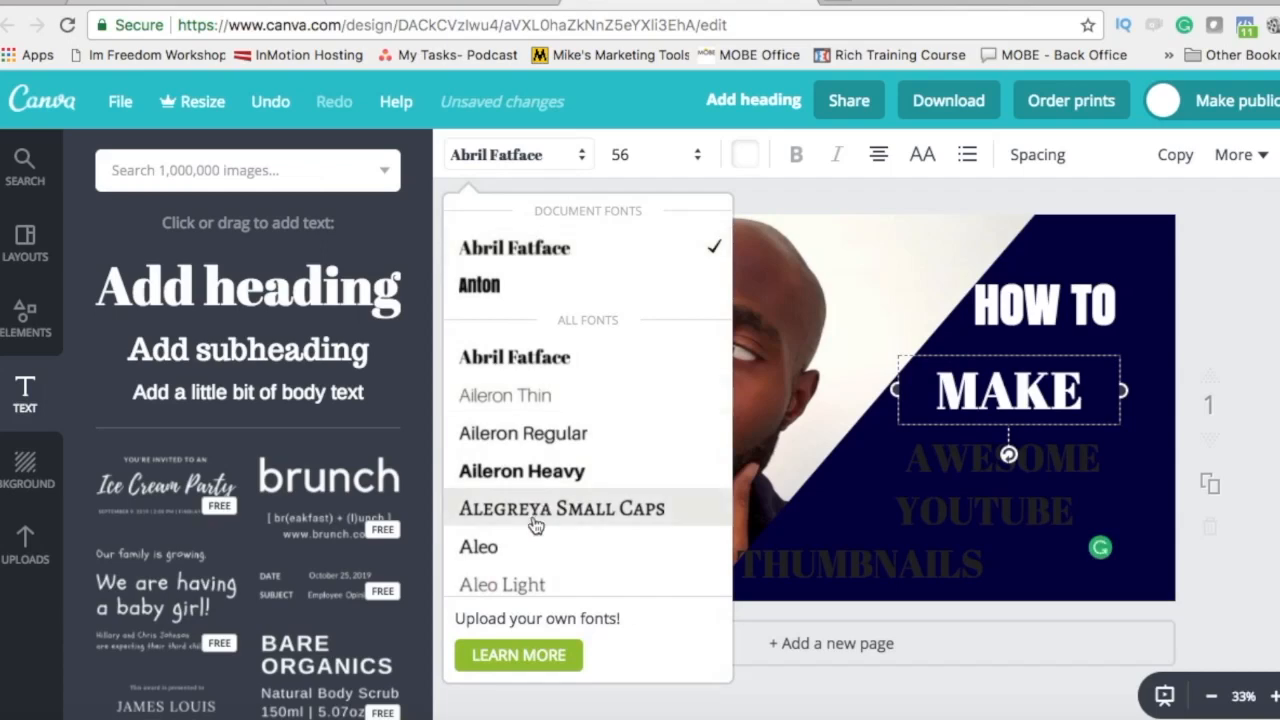
click(479, 284)
Step: Set AWESOME to white Anton text at size 56
double_click(935, 462)
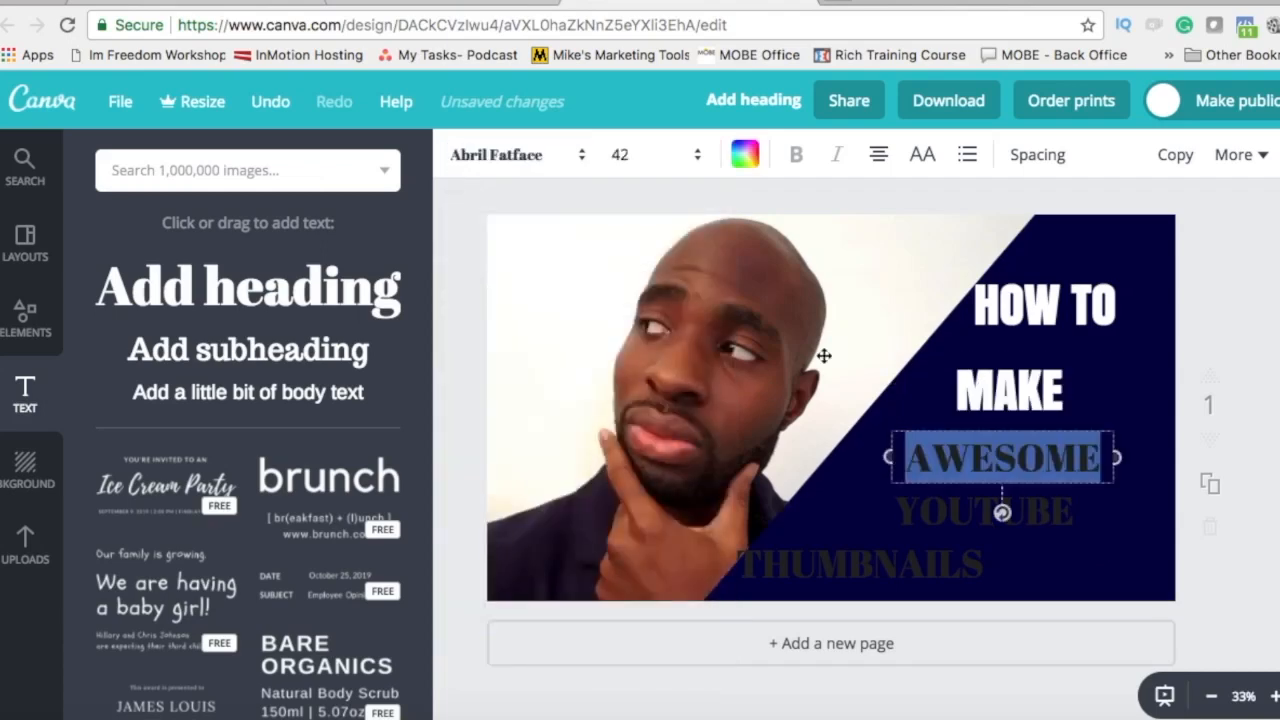
click(745, 154)
click(935, 443)
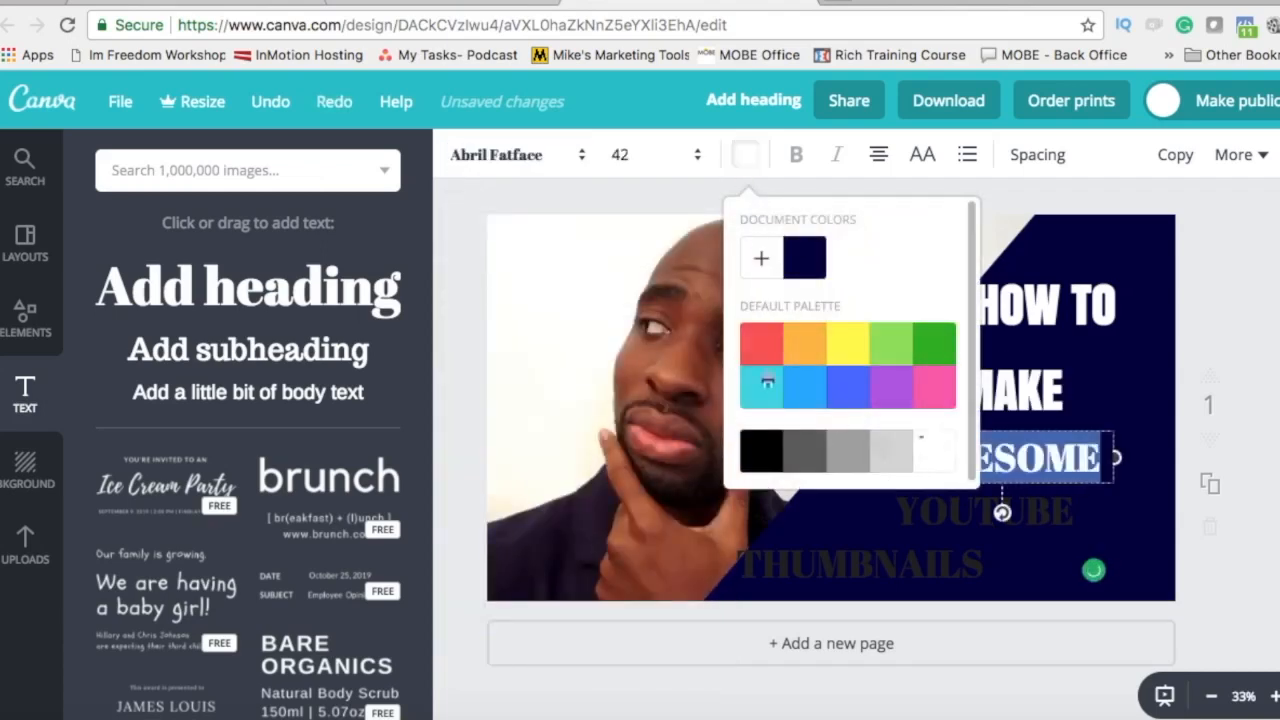
click(620, 154)
click(622, 477)
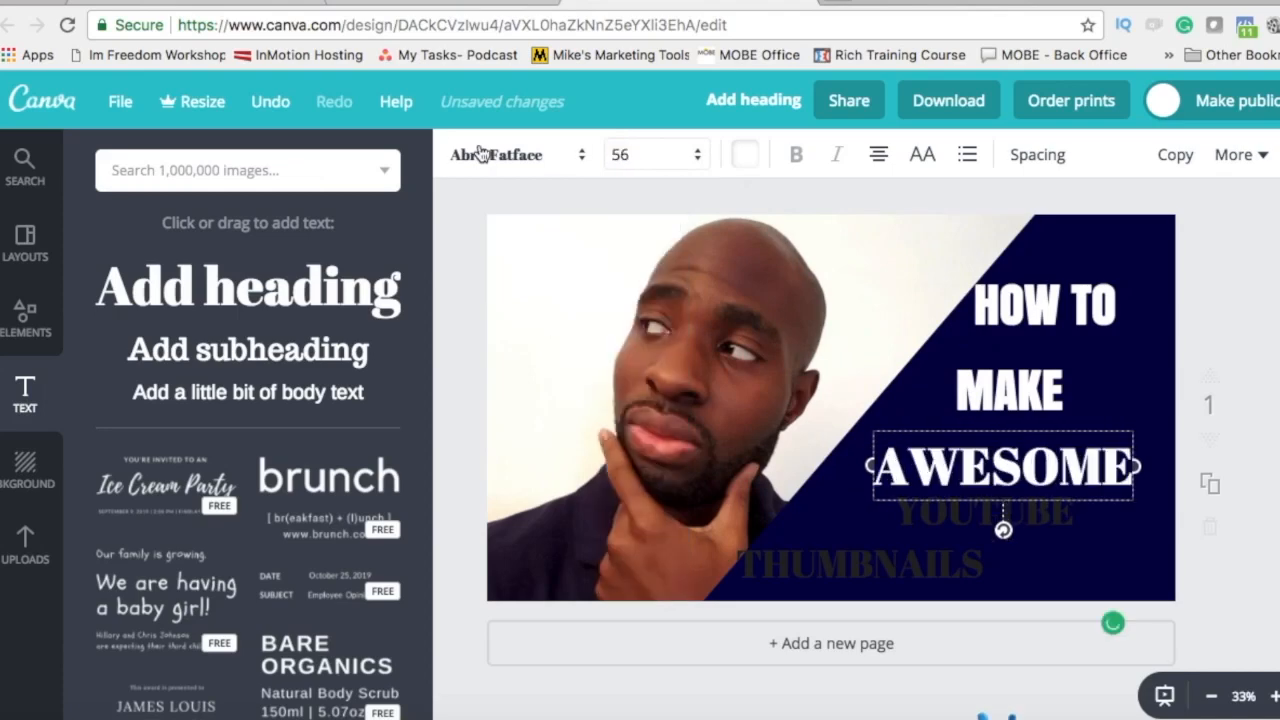
click(484, 155)
click(523, 291)
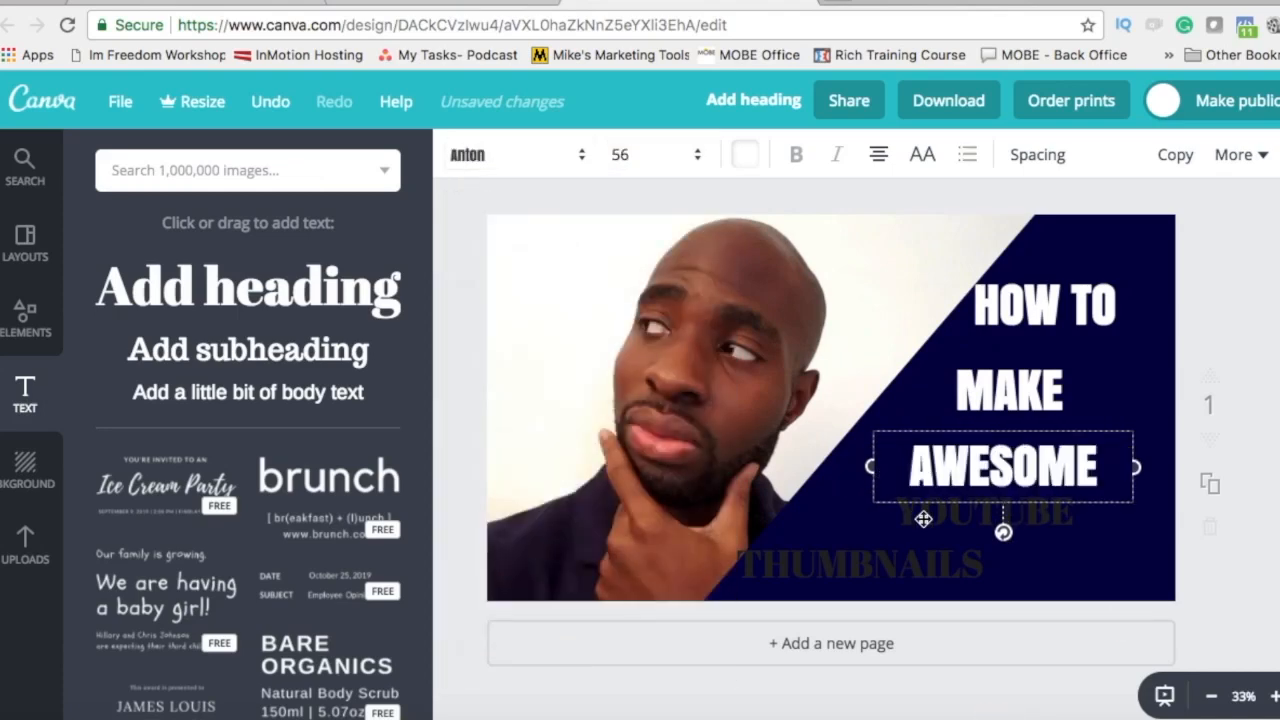
click(851, 523)
Step: Set YOUTUBE to white Anton text at size 56
double_click(918, 514)
click(745, 155)
click(935, 450)
click(666, 154)
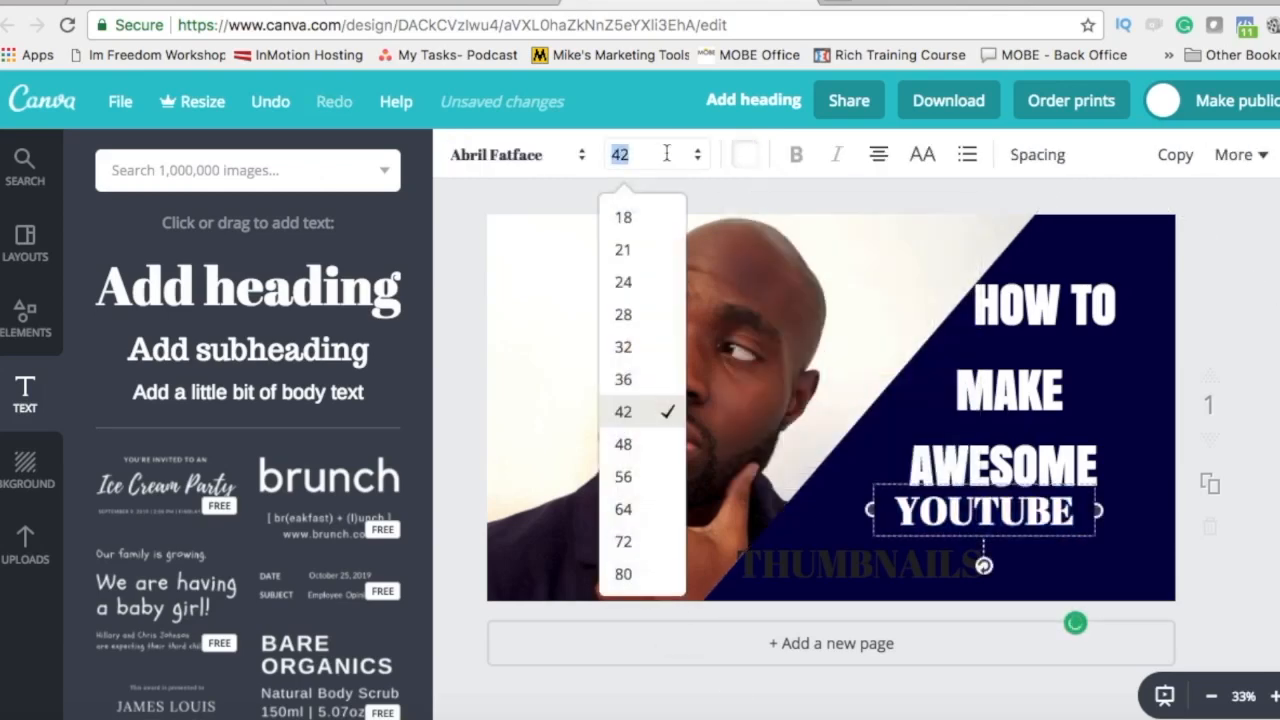
click(632, 478)
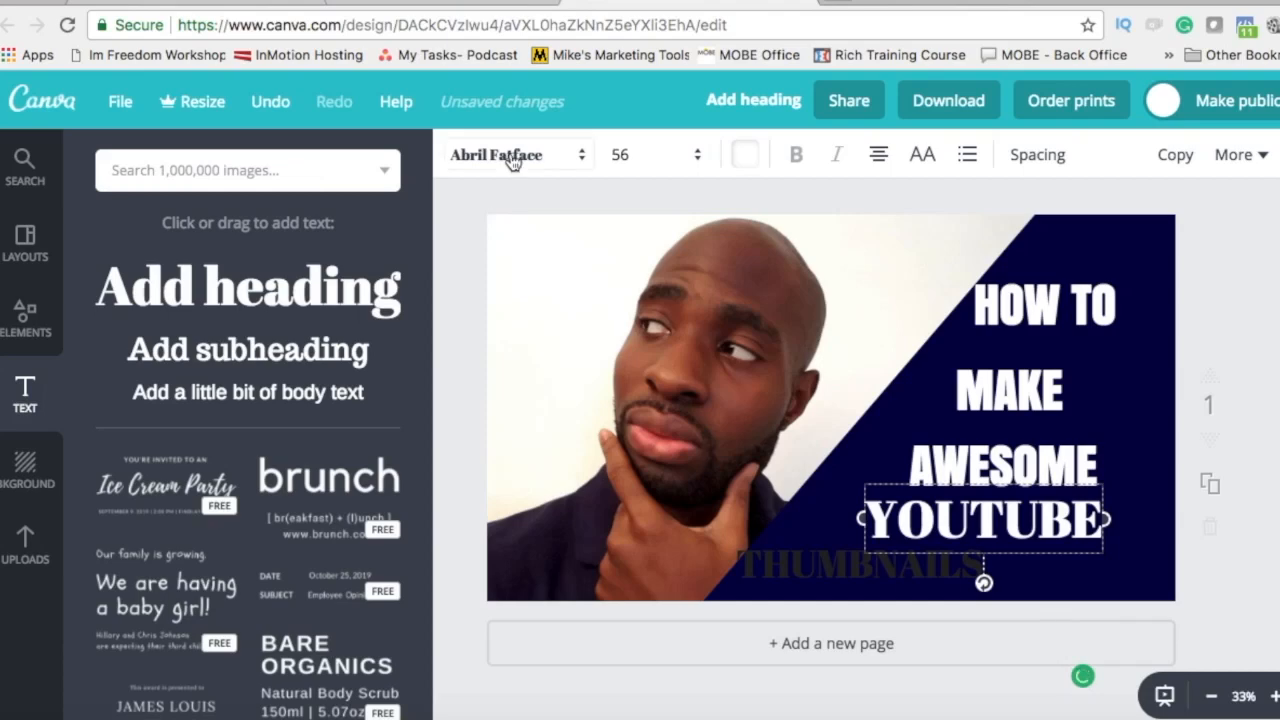
click(512, 158)
click(480, 286)
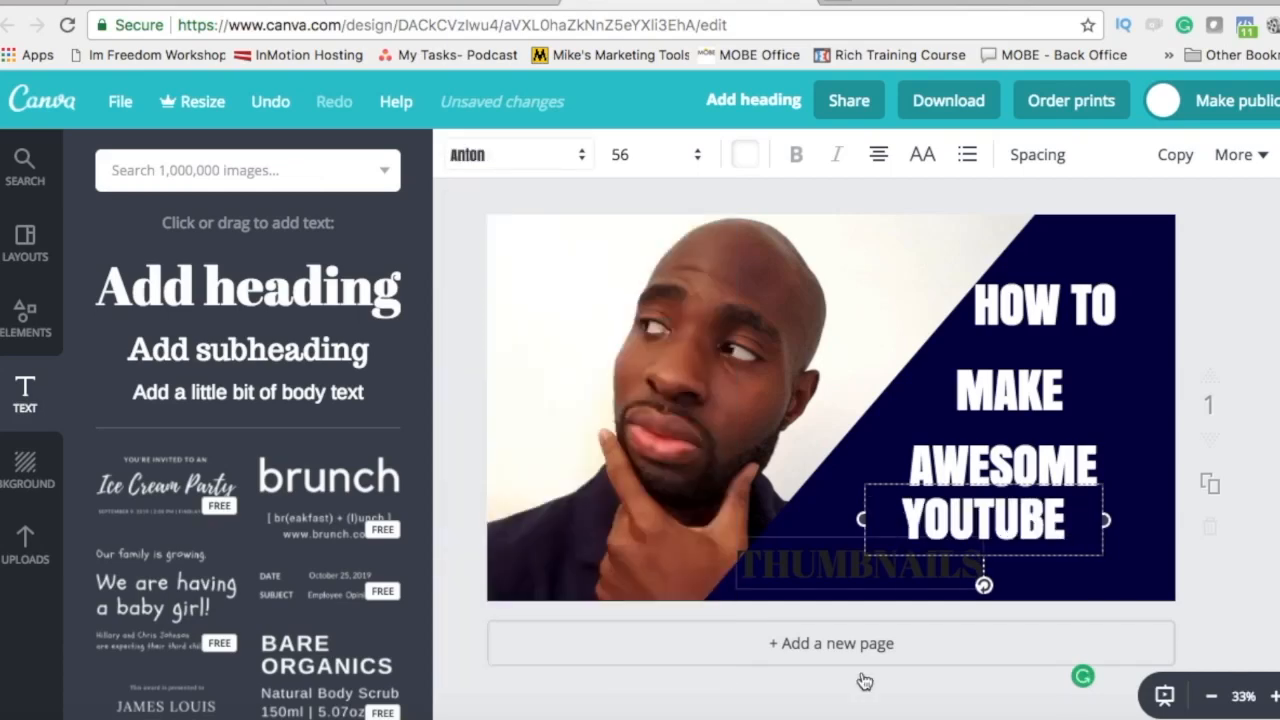
Step: Set THUMBNAILS to white Anton text at size 56
double_click(813, 560)
click(745, 155)
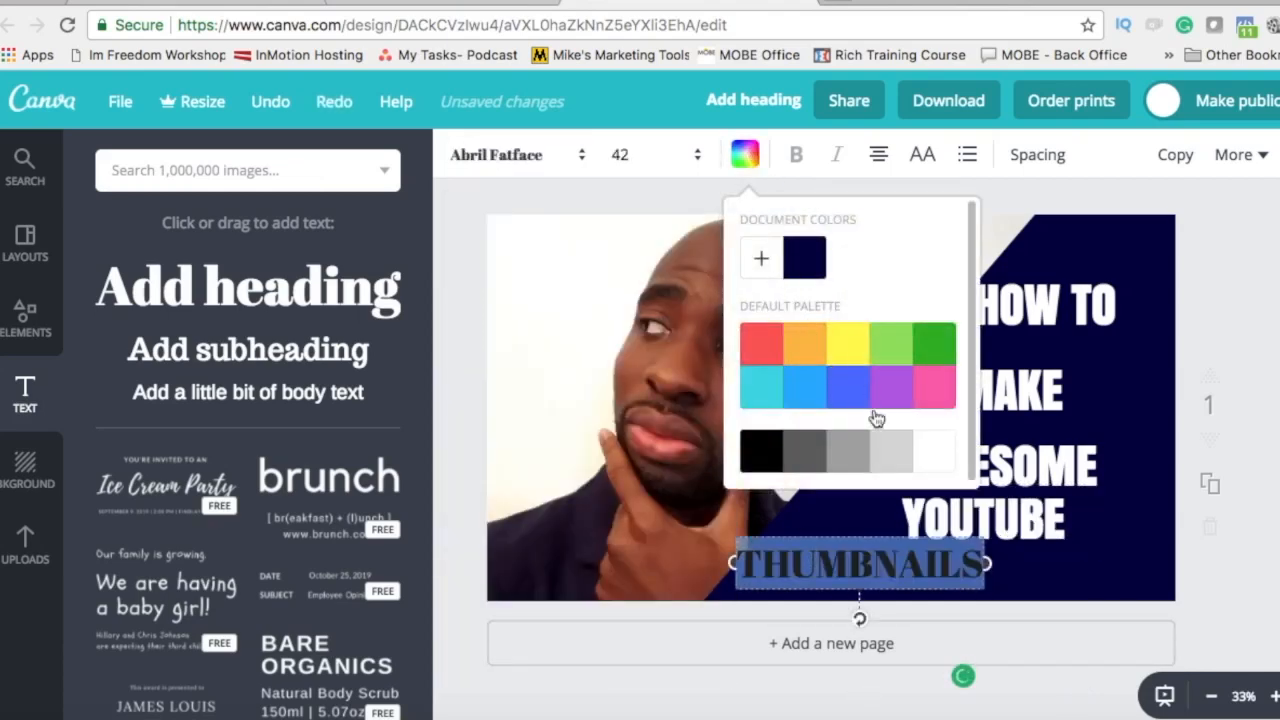
click(930, 450)
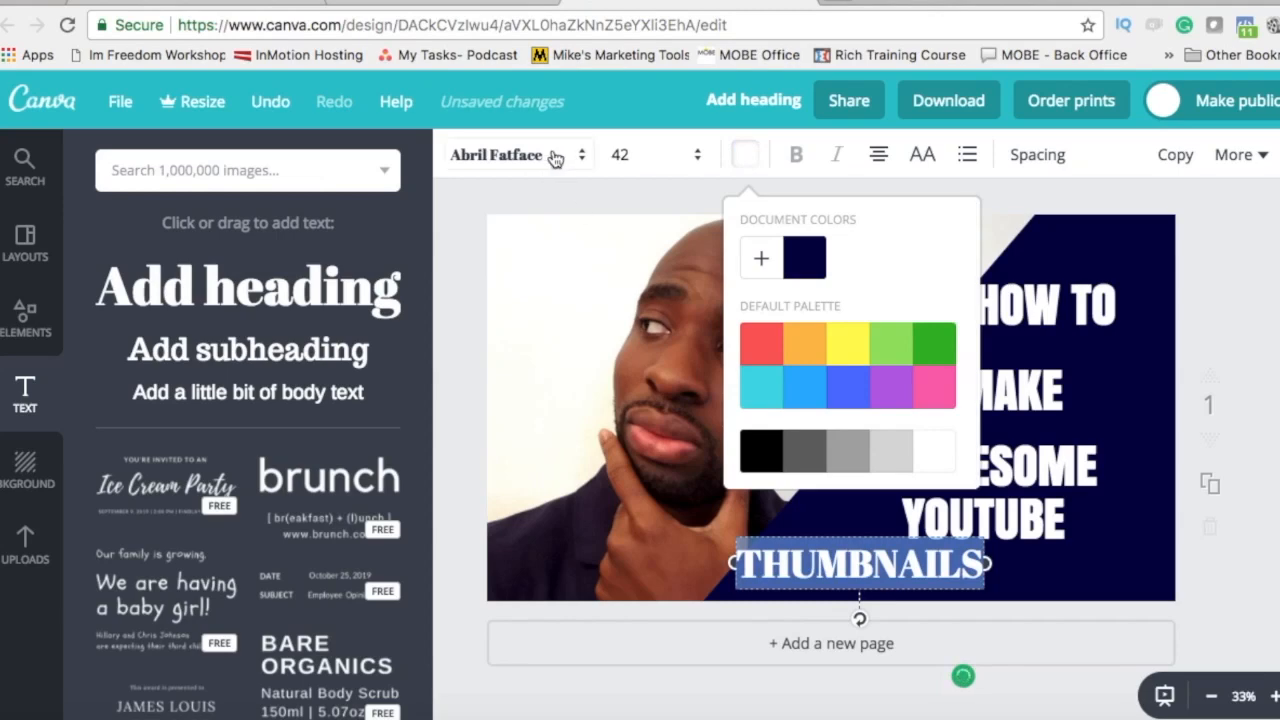
click(555, 158)
click(480, 284)
click(645, 158)
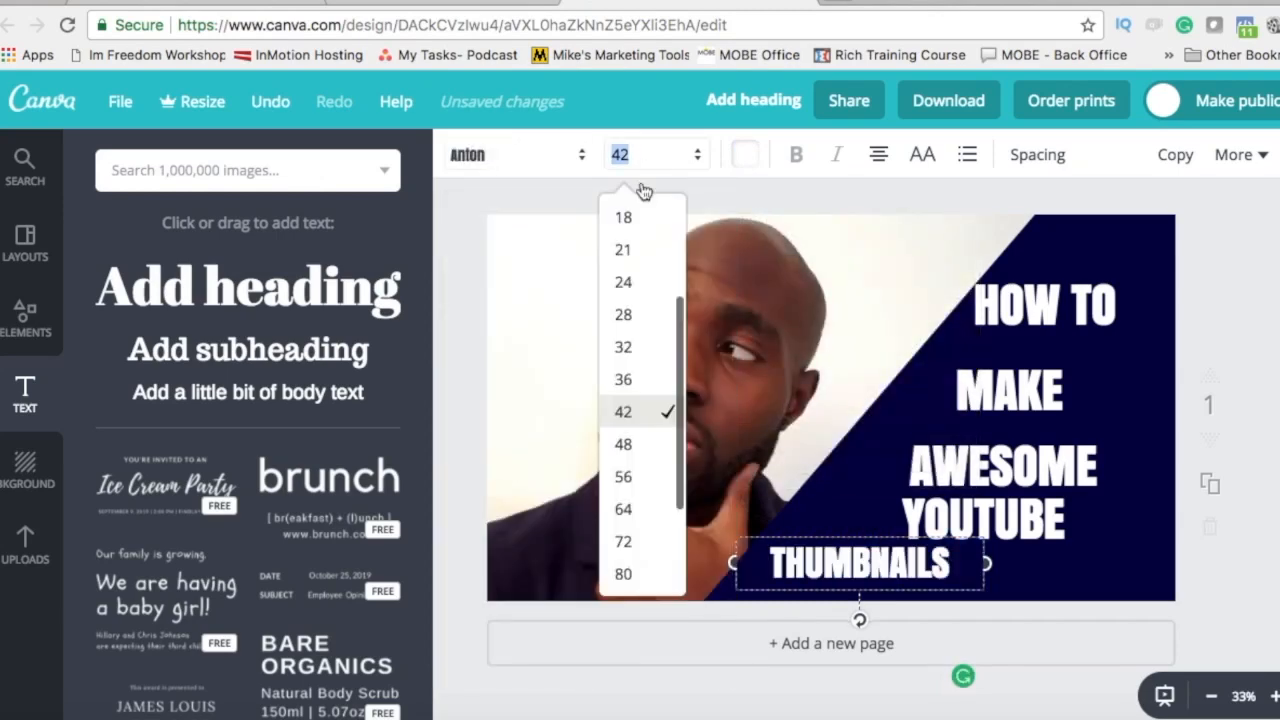
click(645, 478)
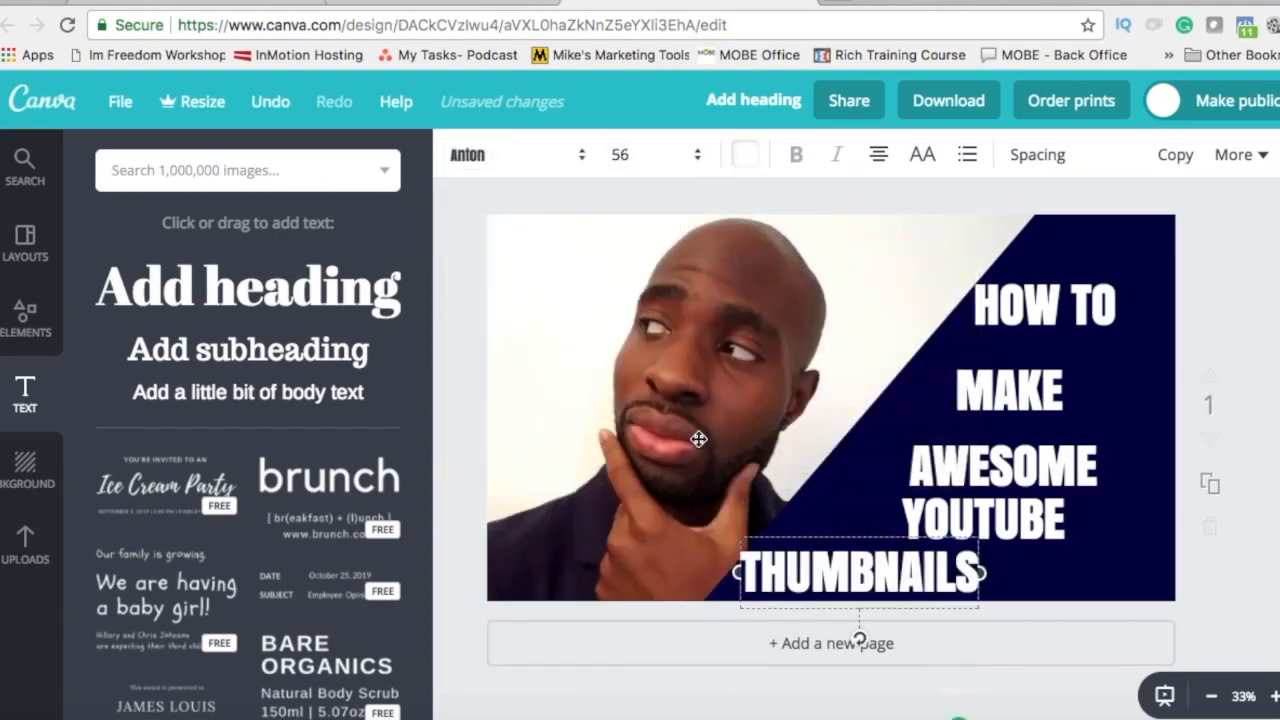
Step: Move HOW TO, MAKE, AWESOME, YOUTUBE and THUMBNAILS up into a tight stack at the panel's upper right
drag(1046, 300, 1066, 260)
drag(1008, 398, 1080, 327)
drag(1024, 467, 1062, 381)
drag(990, 520, 1059, 448)
drag(950, 557, 1082, 488)
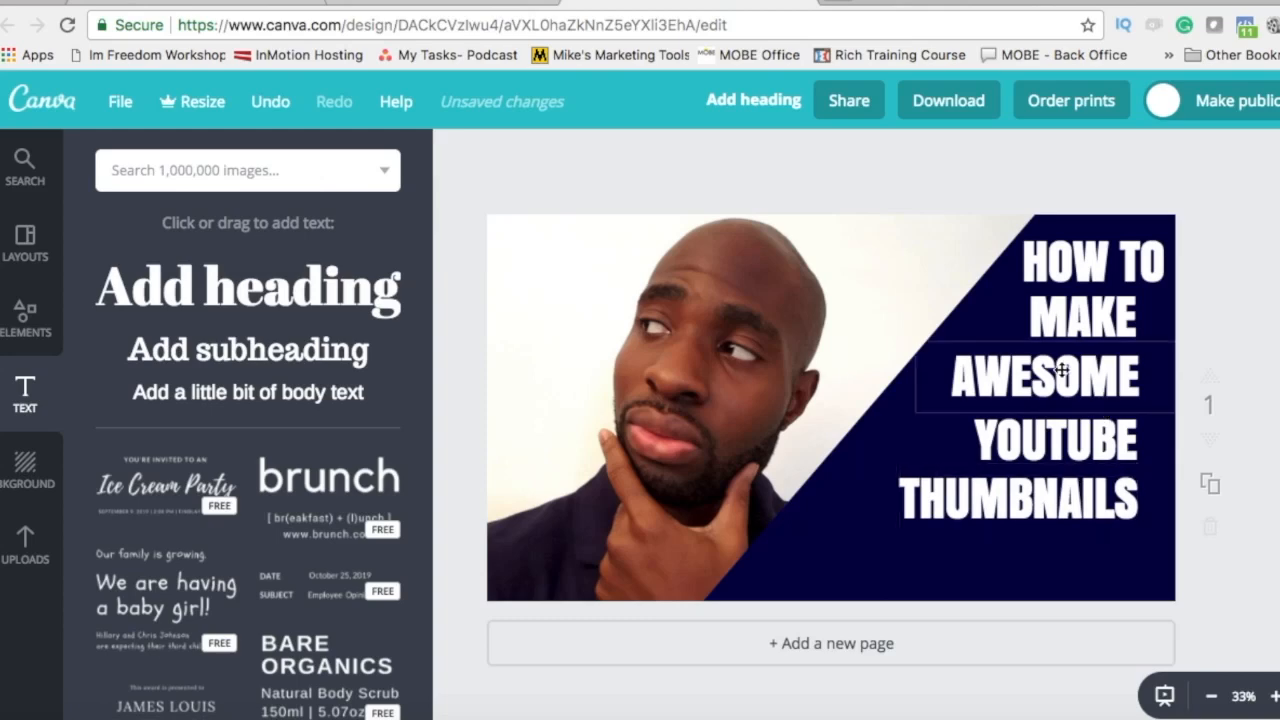
Step: Set the AWESOME heading in the EDO font and recolour it red (ff0018)
double_click(1063, 370)
click(530, 163)
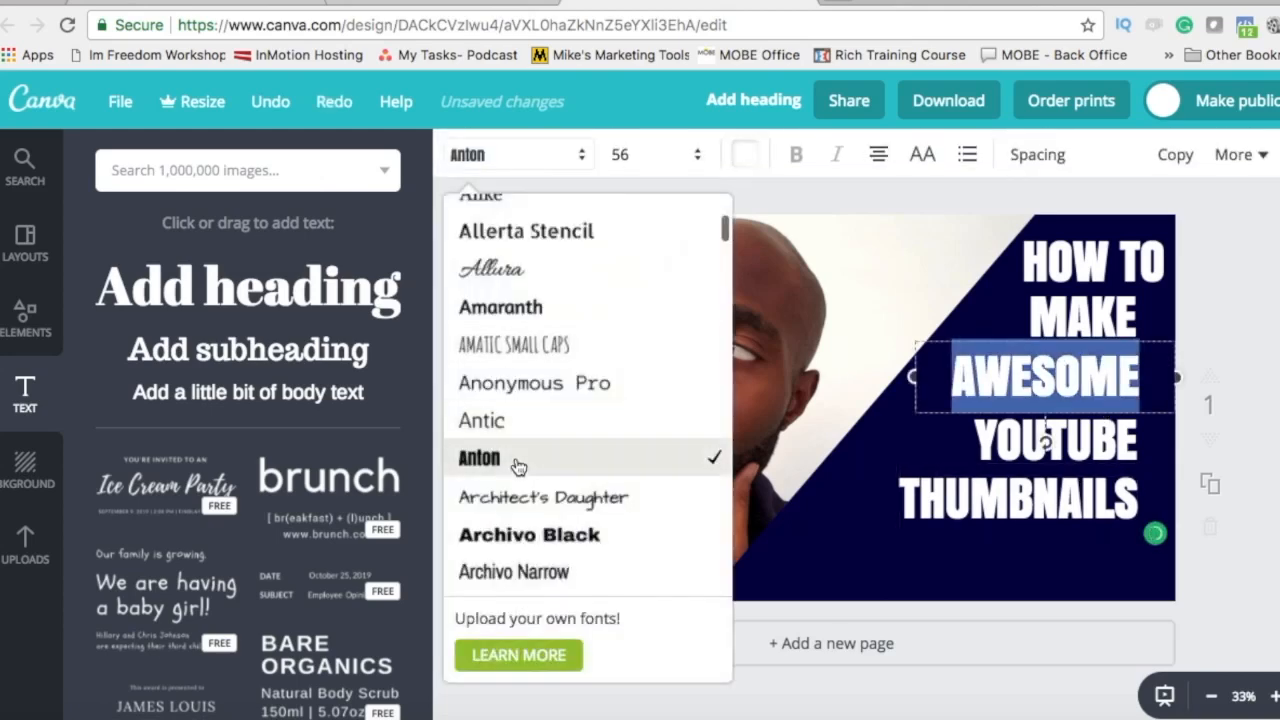
scroll(514, 460, down, 4)
scroll(515, 460, down, 8)
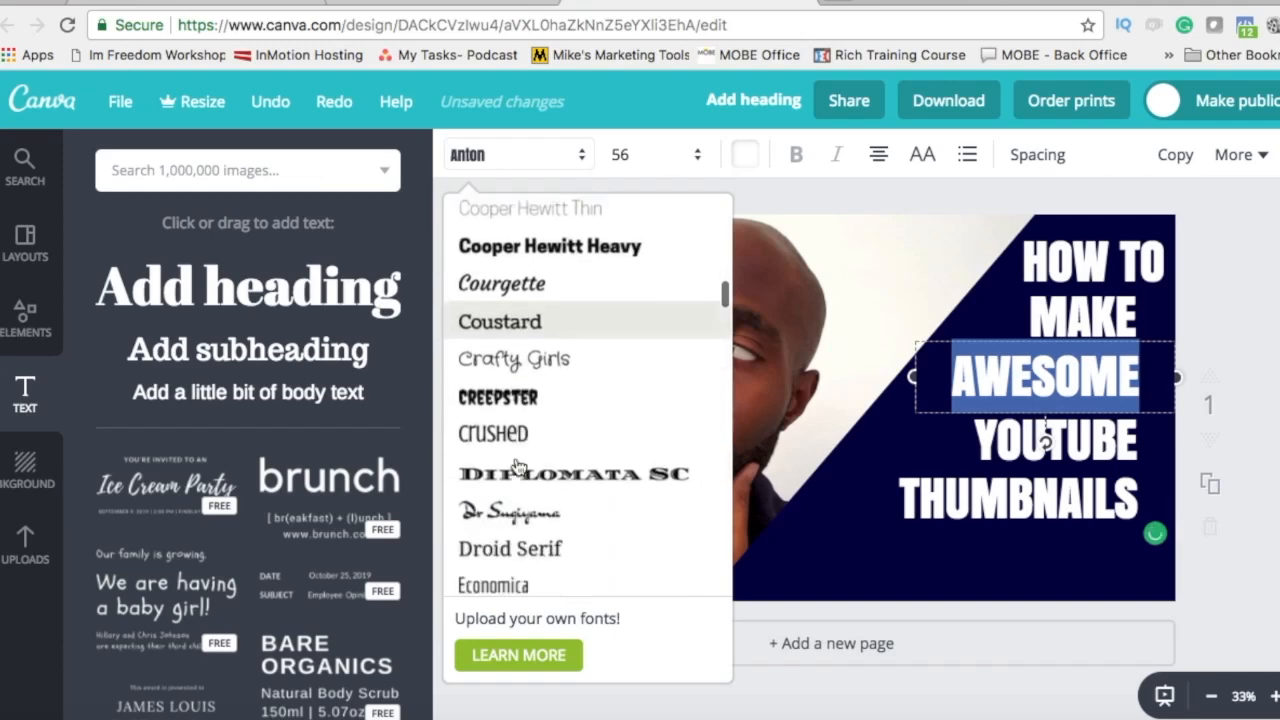
click(480, 438)
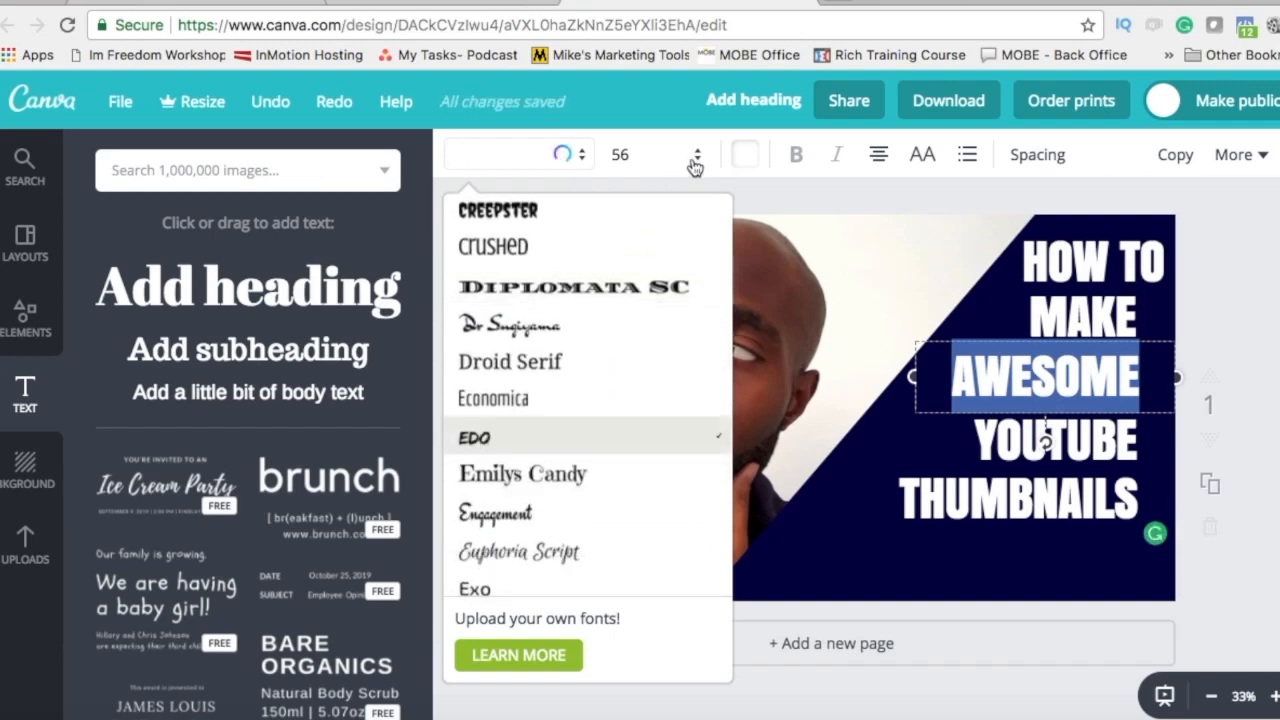
click(756, 160)
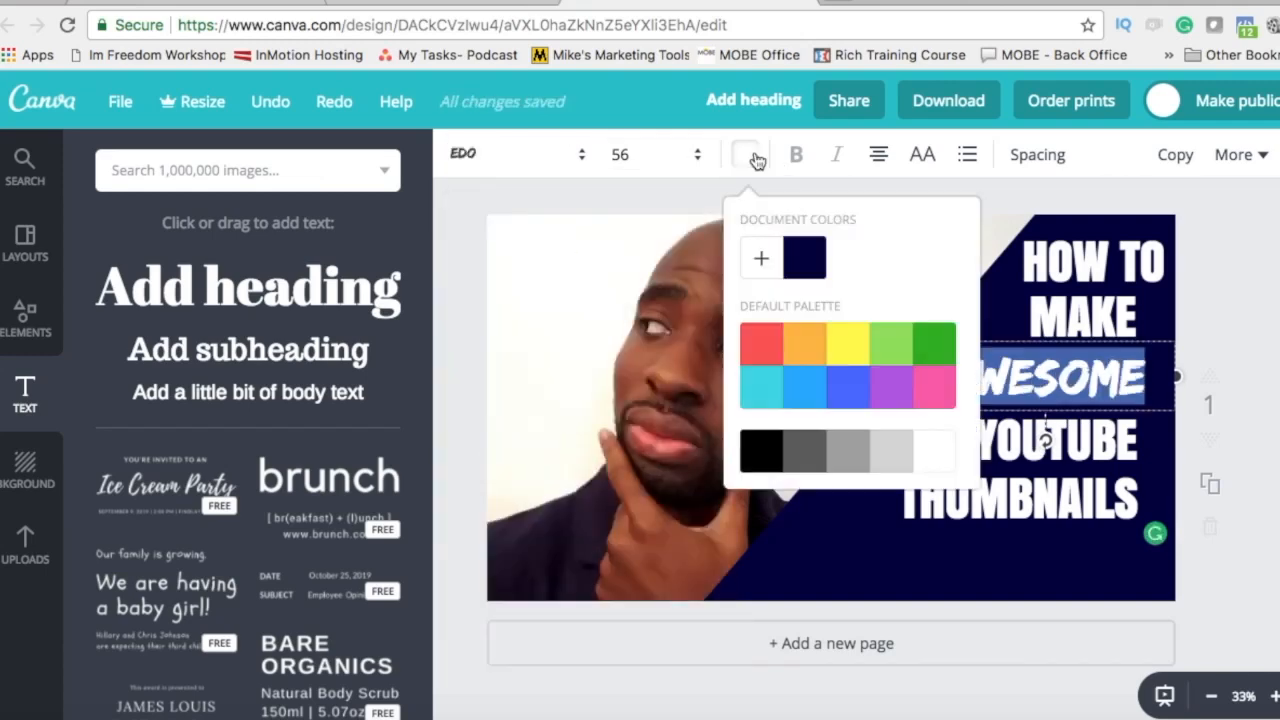
click(762, 260)
drag(892, 384, 995, 376)
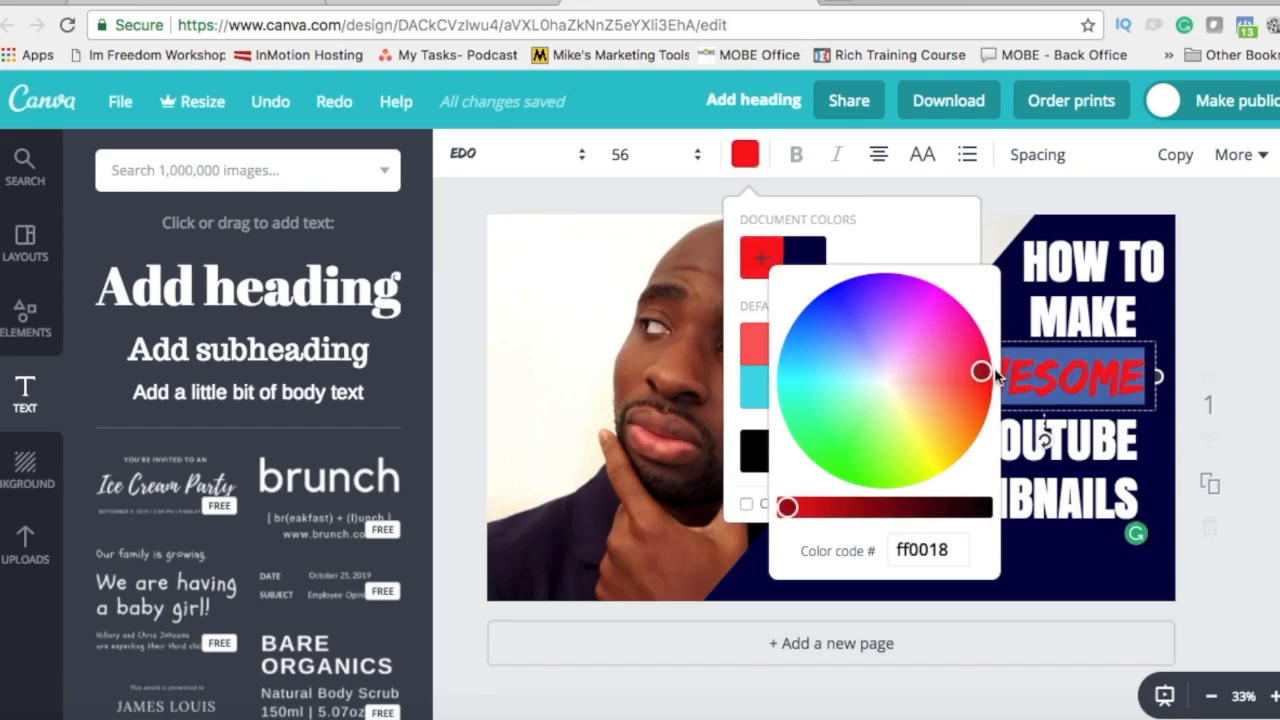
click(1076, 526)
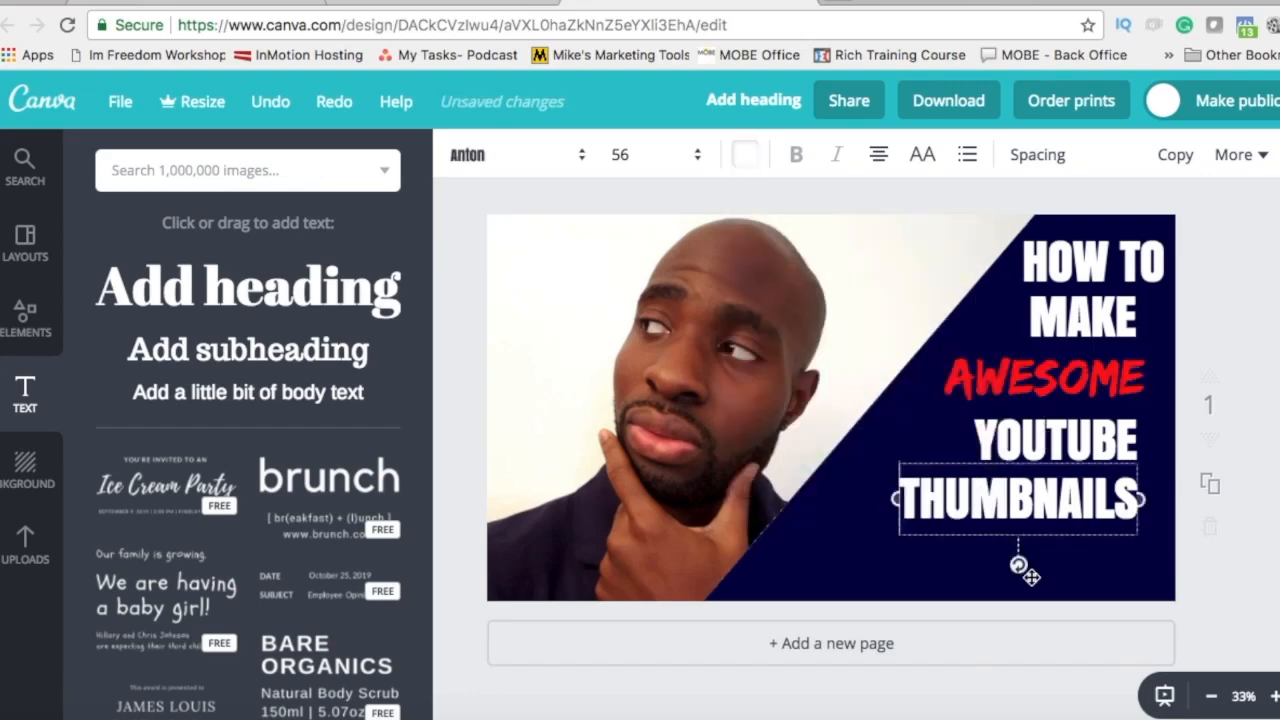
click(739, 494)
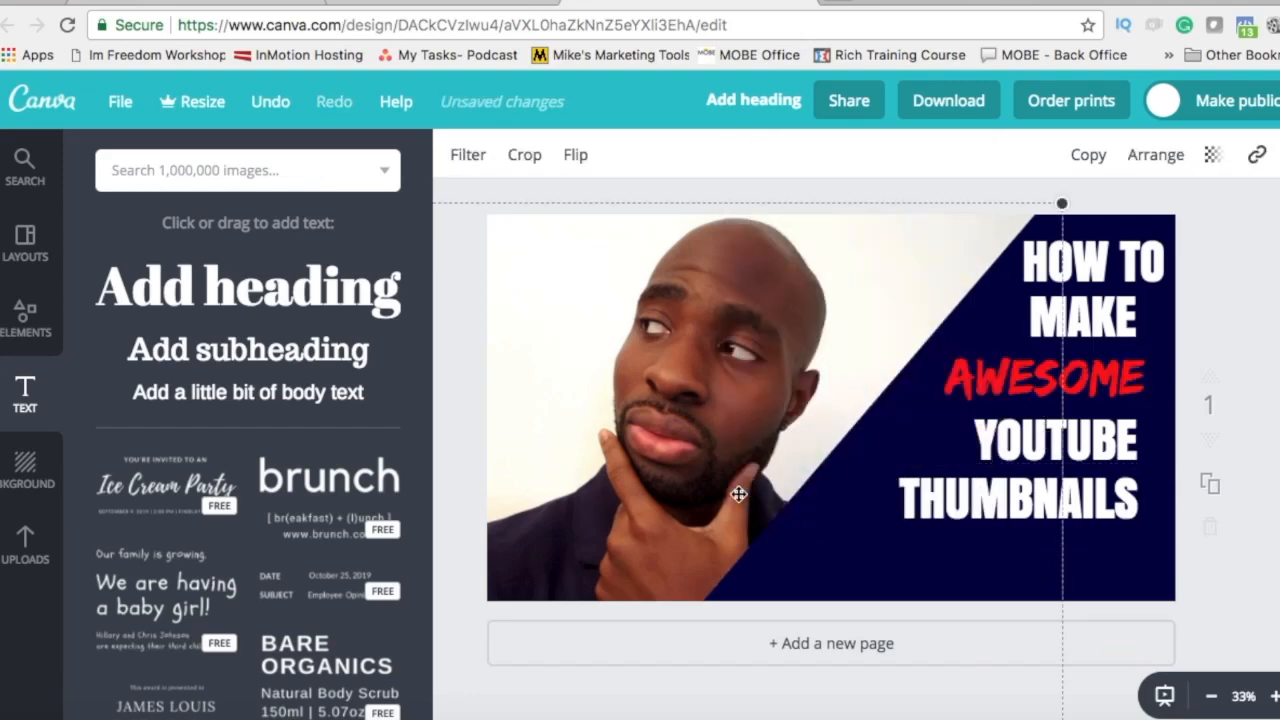
click(834, 466)
click(673, 356)
click(1258, 349)
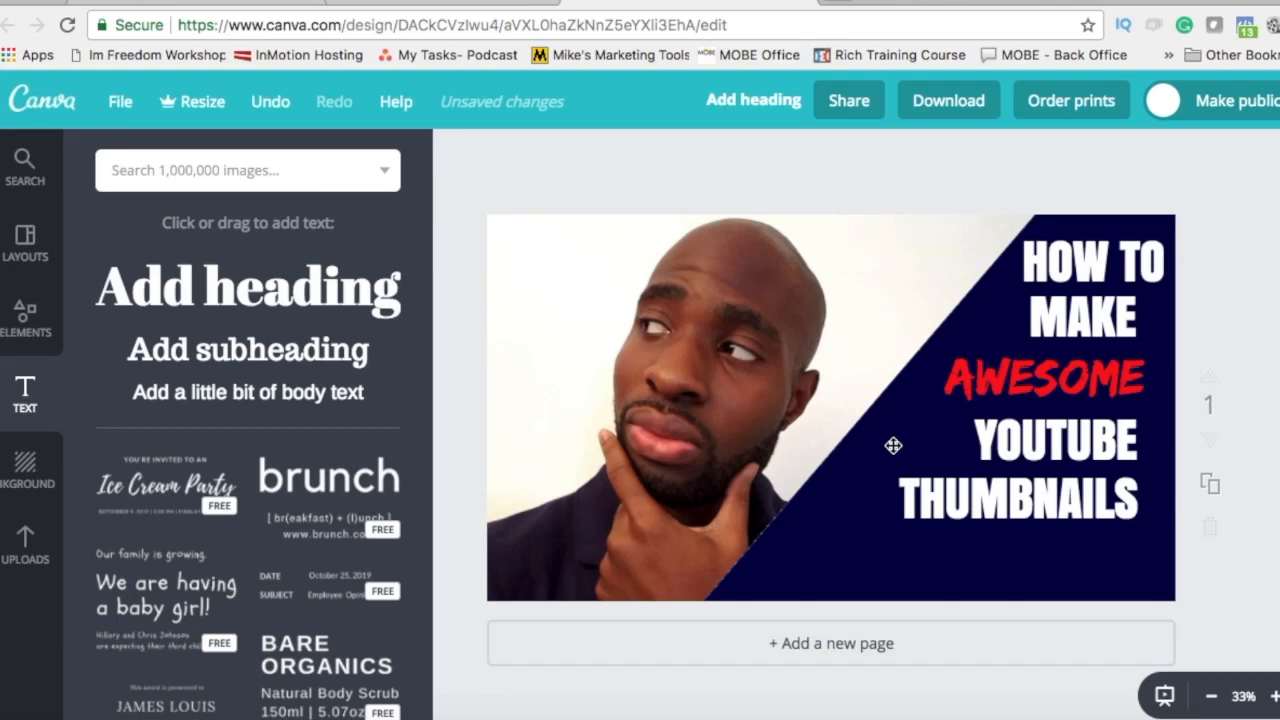
click(782, 423)
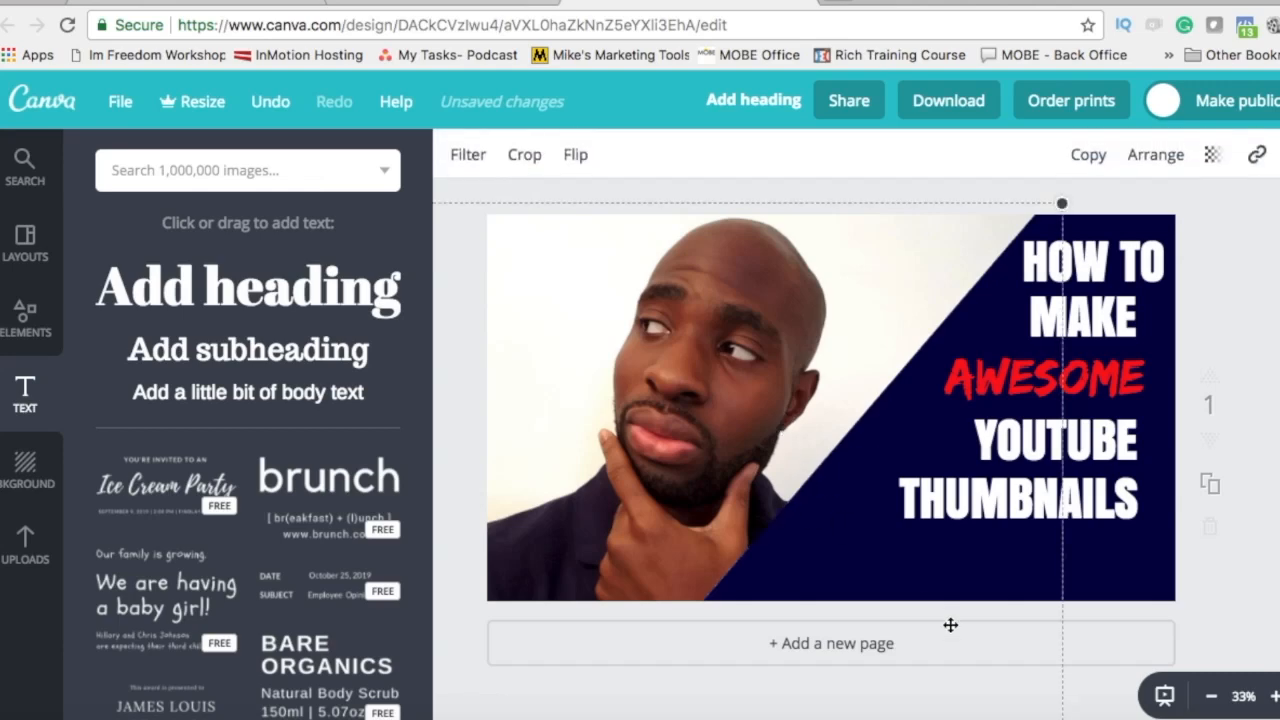
click(1274, 308)
Step: Add a new heading reading PART 2 and colour it red
drag(177, 288, 1006, 566)
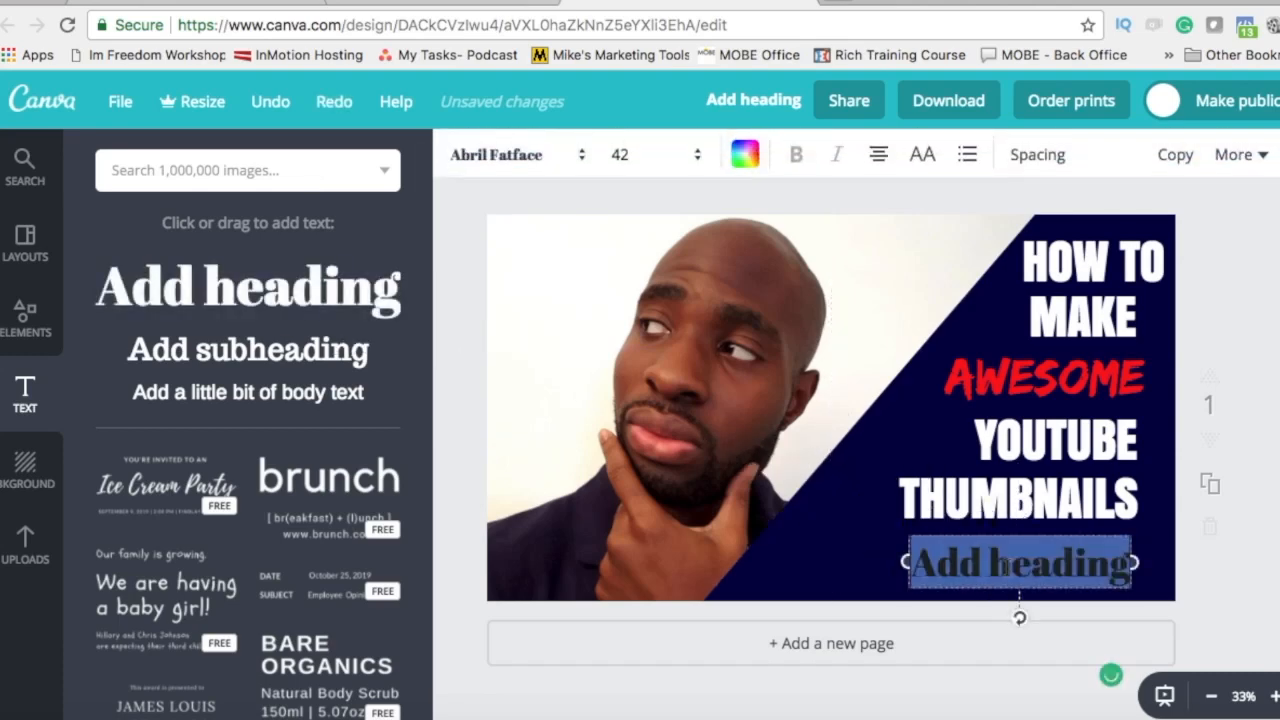
text(PART 2)
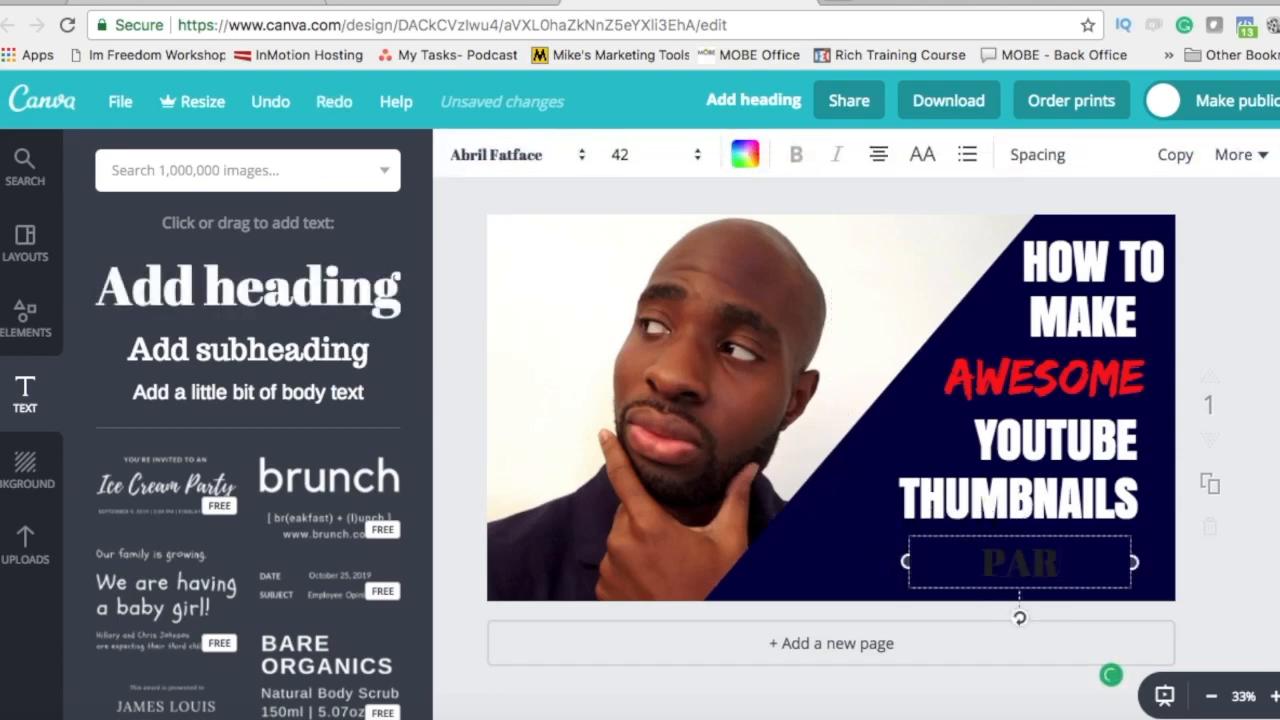
triple_click(999, 563)
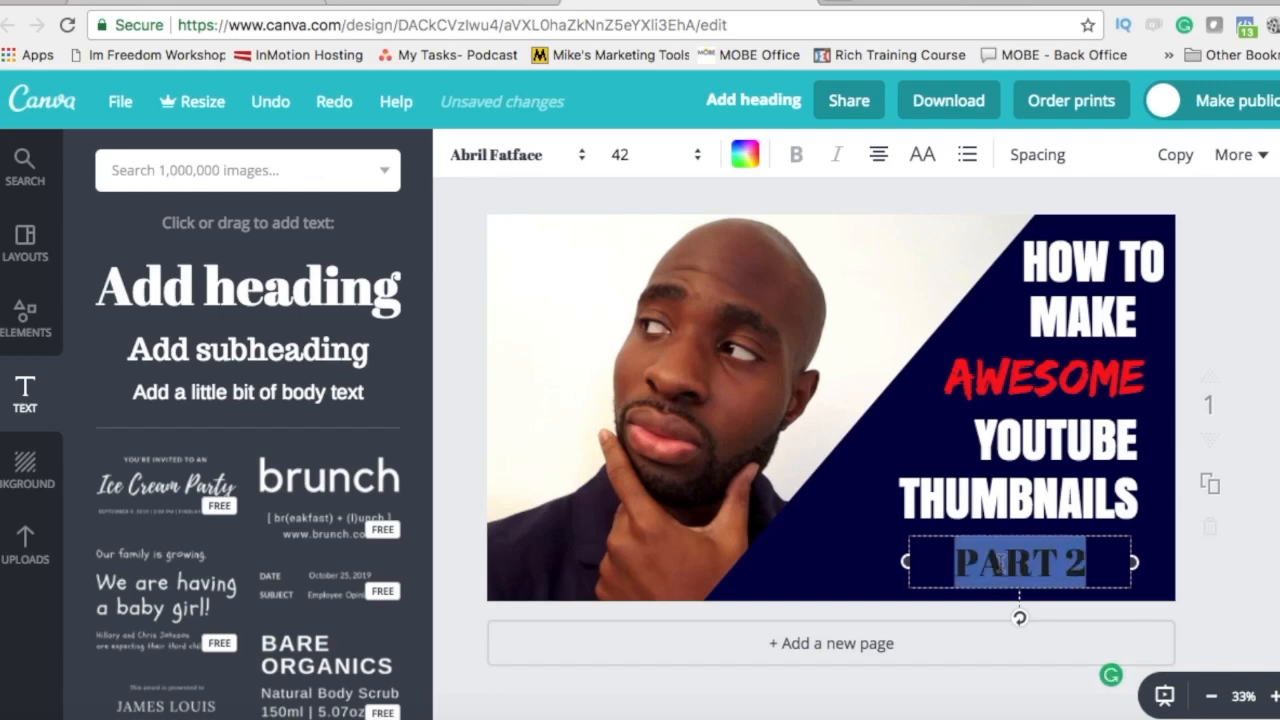
click(748, 160)
click(930, 462)
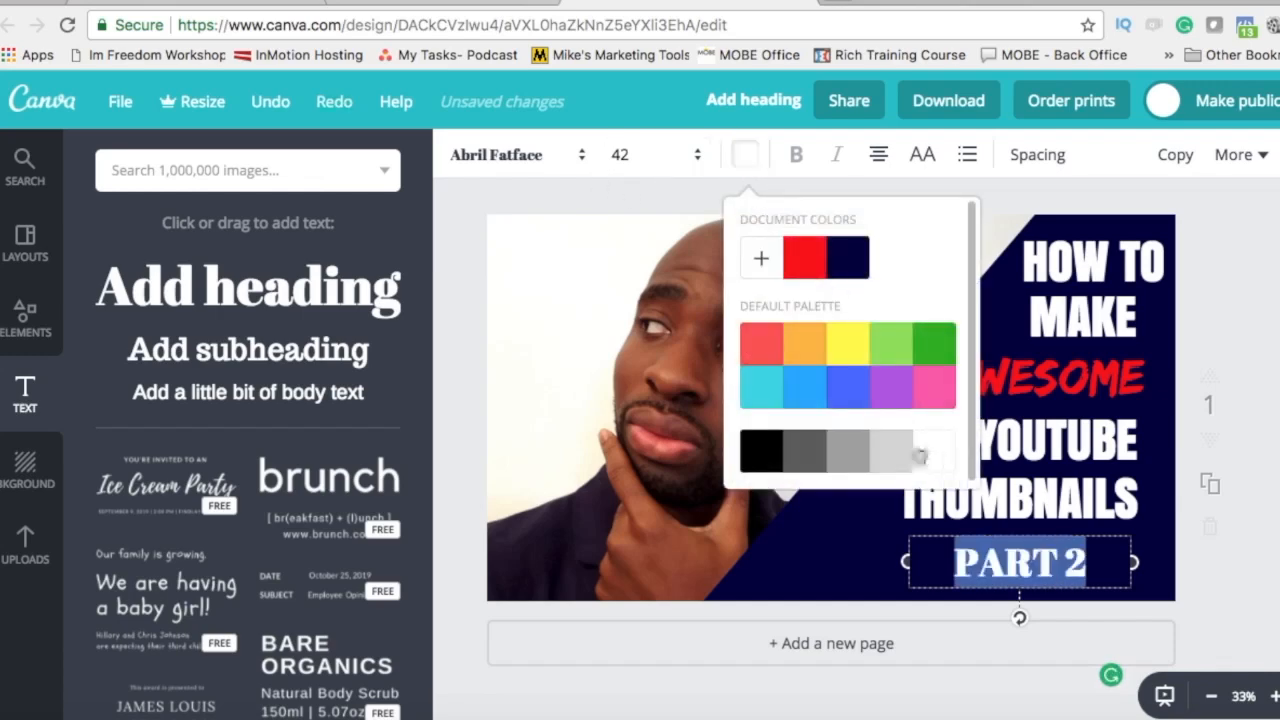
click(803, 255)
Step: Set PART 2 in the EDO font and move it to the navy panel's bottom-right corner
click(508, 157)
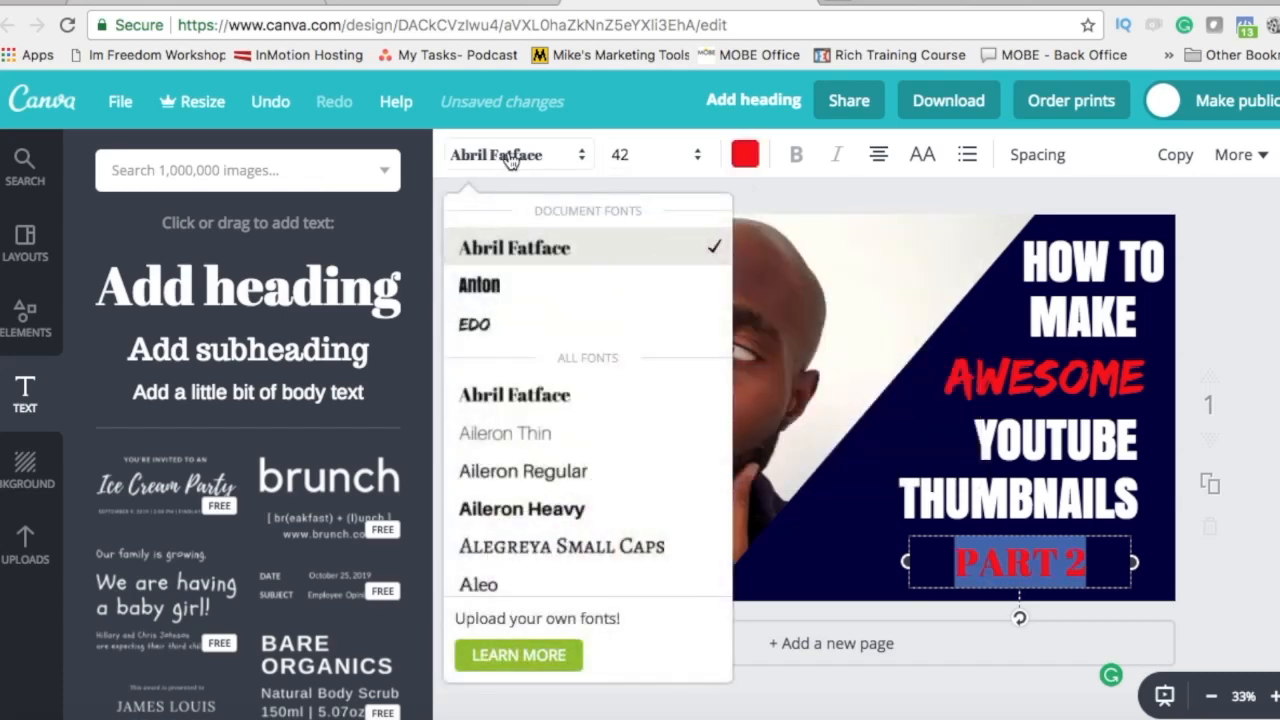
click(508, 328)
click(702, 353)
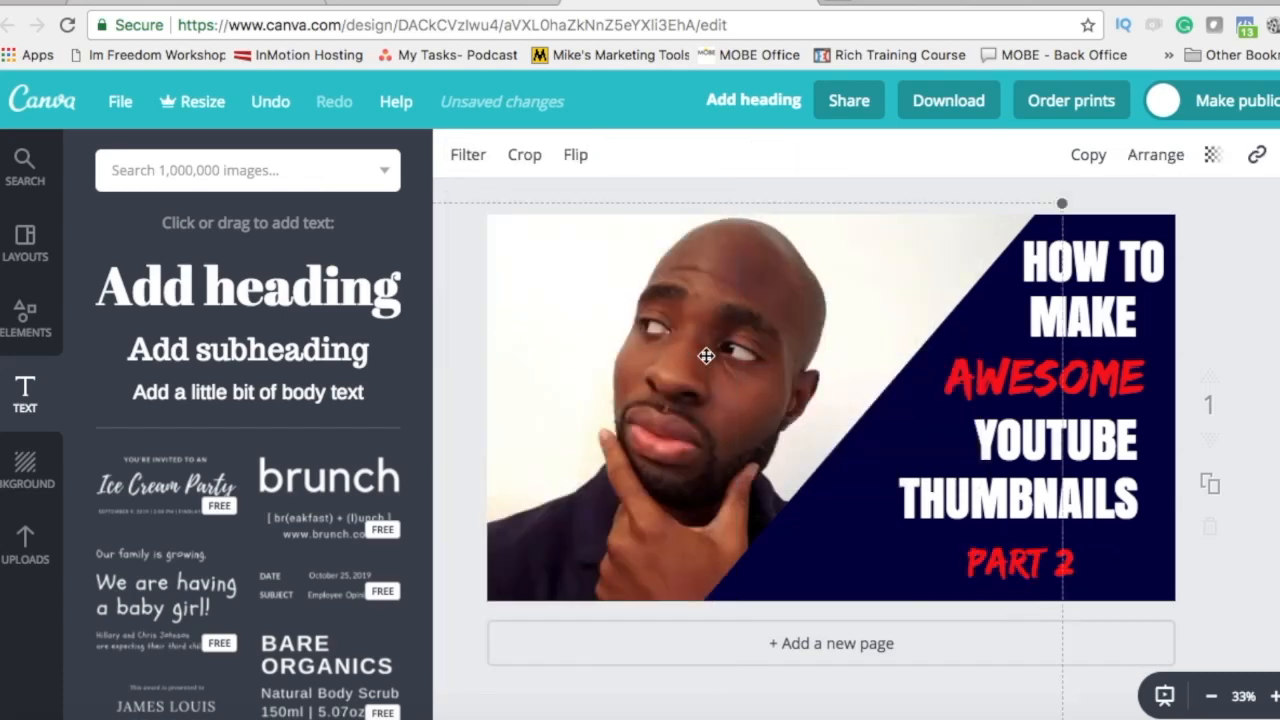
drag(988, 548, 1092, 572)
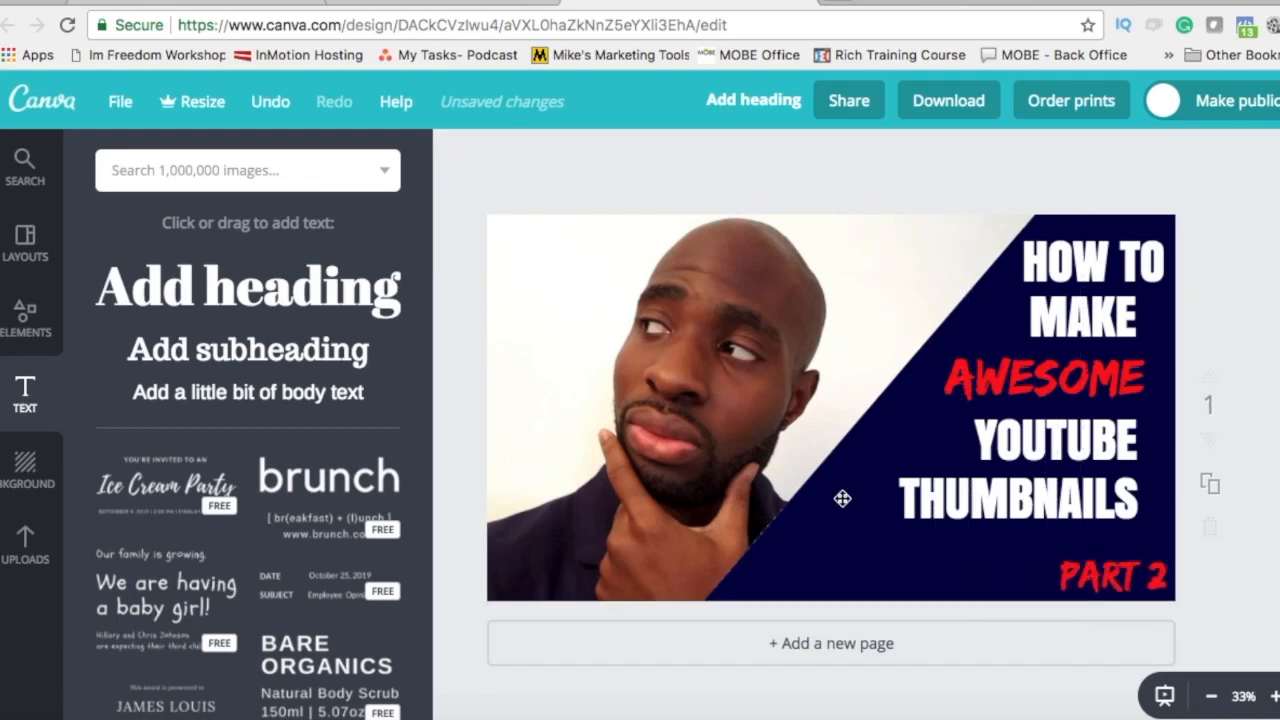
click(842, 498)
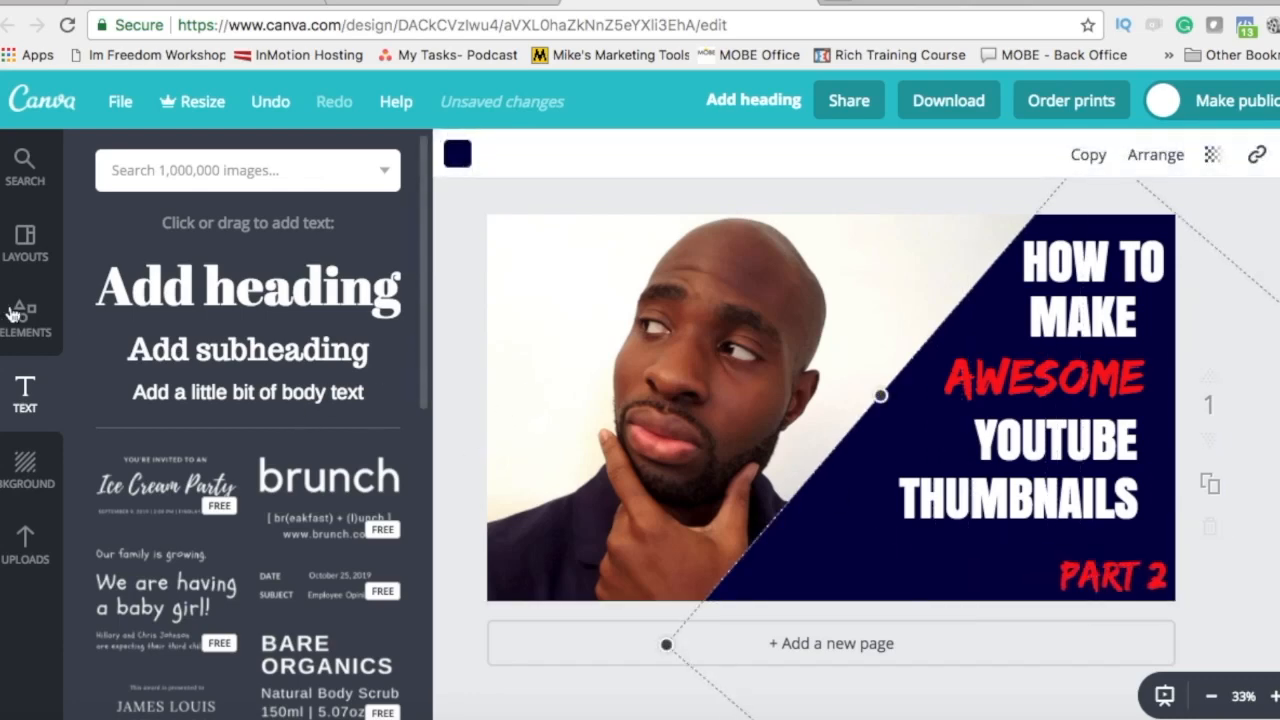
Step: Add a thin line from the Lines collection just below the THUMBNAILS headline
click(22, 322)
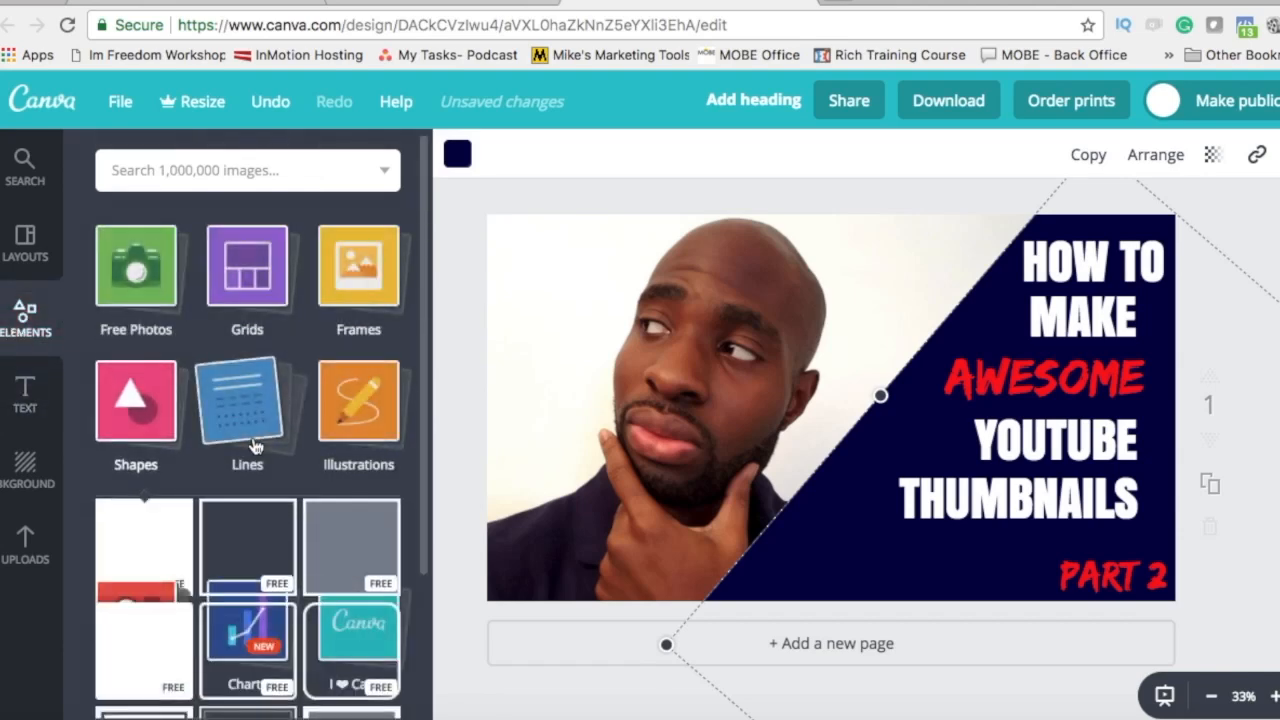
click(250, 440)
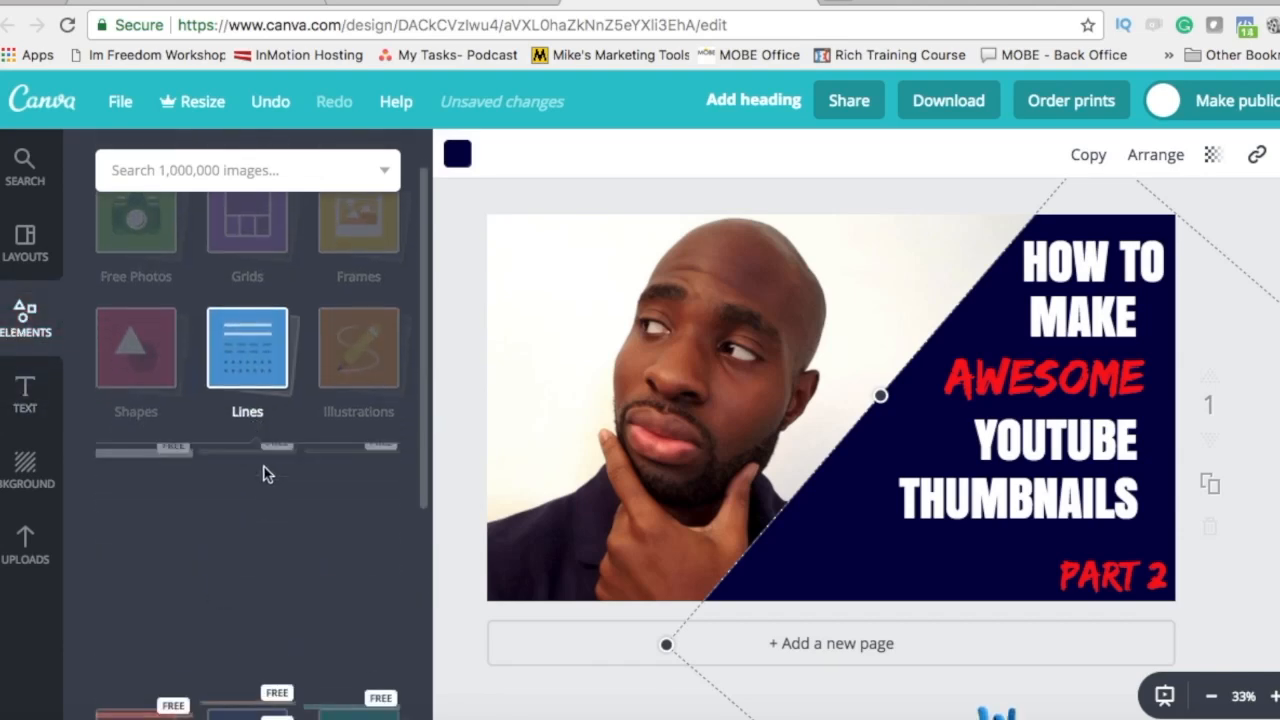
drag(209, 416, 1053, 539)
Step: Stretch the line leftward across the navy panel between THUMBNAILS and PART 2
click(748, 465)
click(860, 553)
click(860, 539)
drag(853, 540, 920, 547)
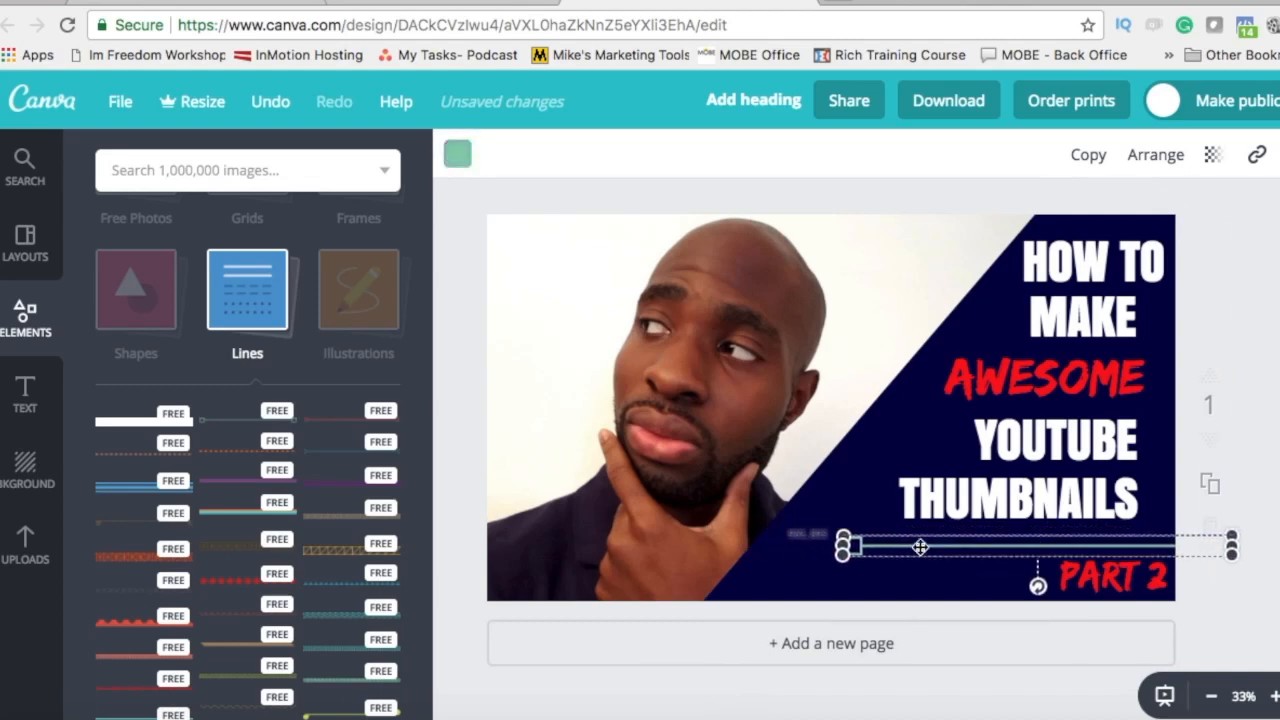
click(764, 487)
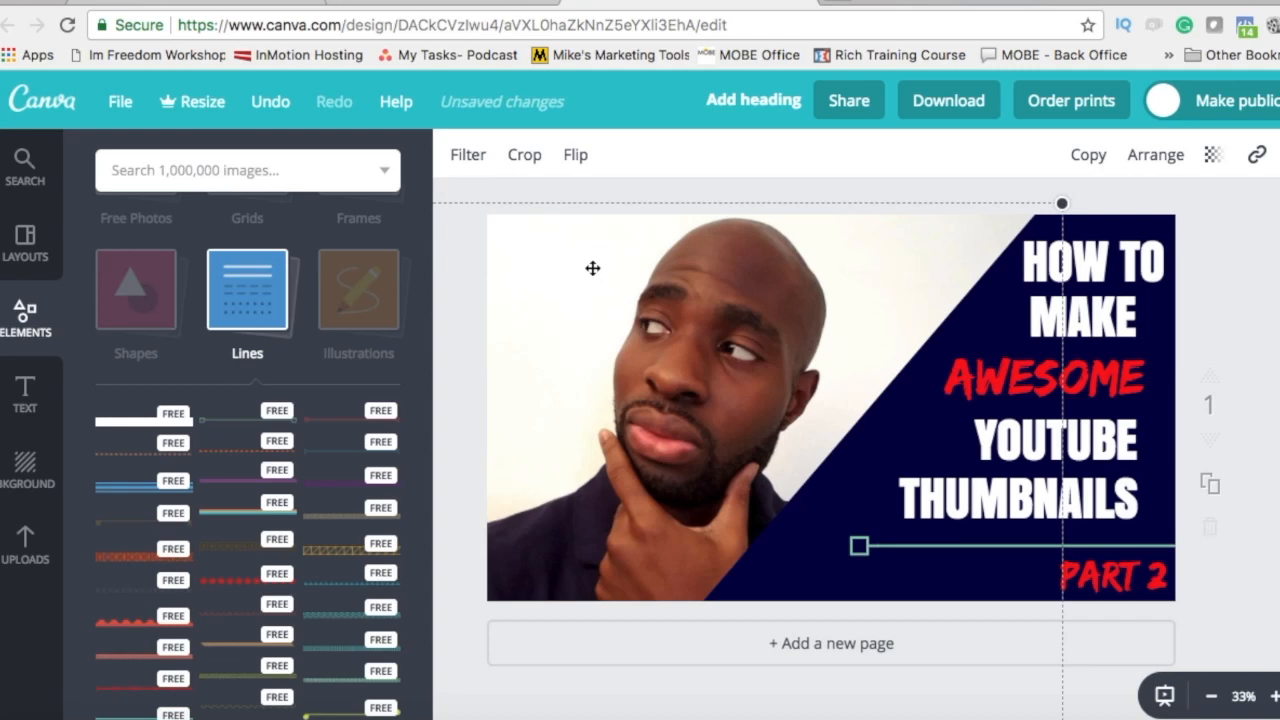
Step: Try the Cali, Drama, Edge, Grayscale, Festive and Epic filters, then apply Nordic
click(462, 160)
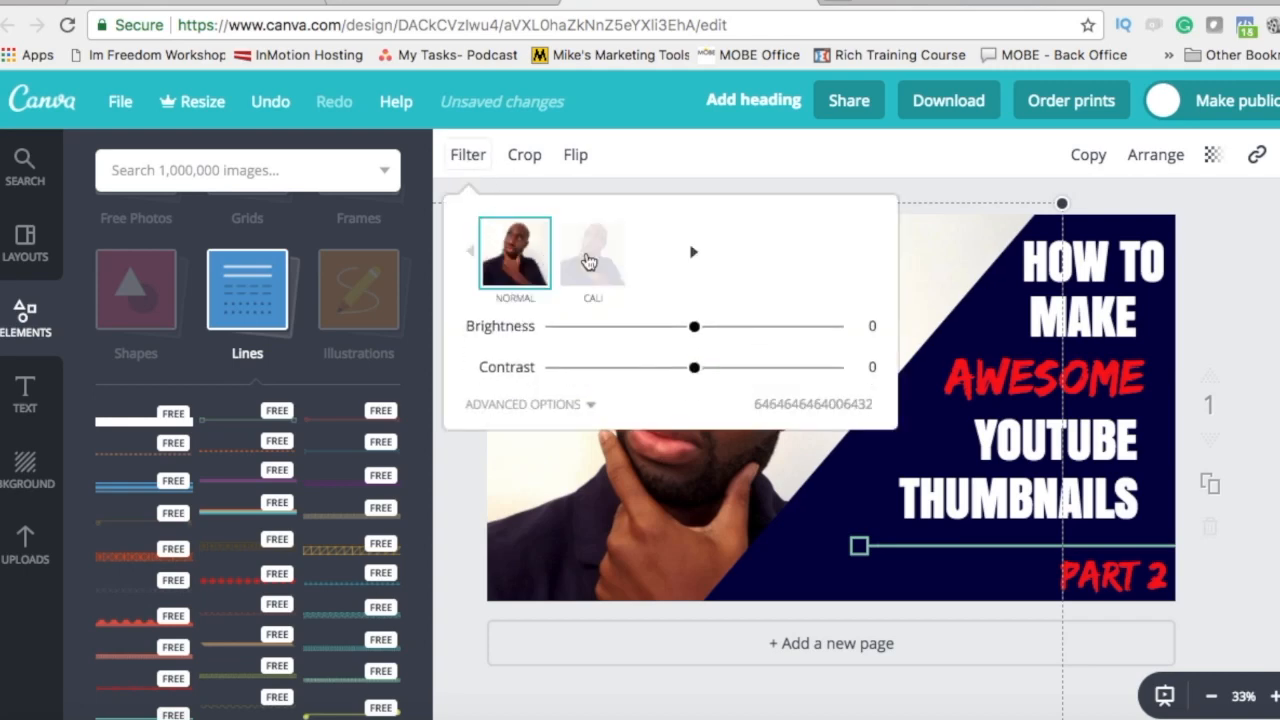
click(594, 270)
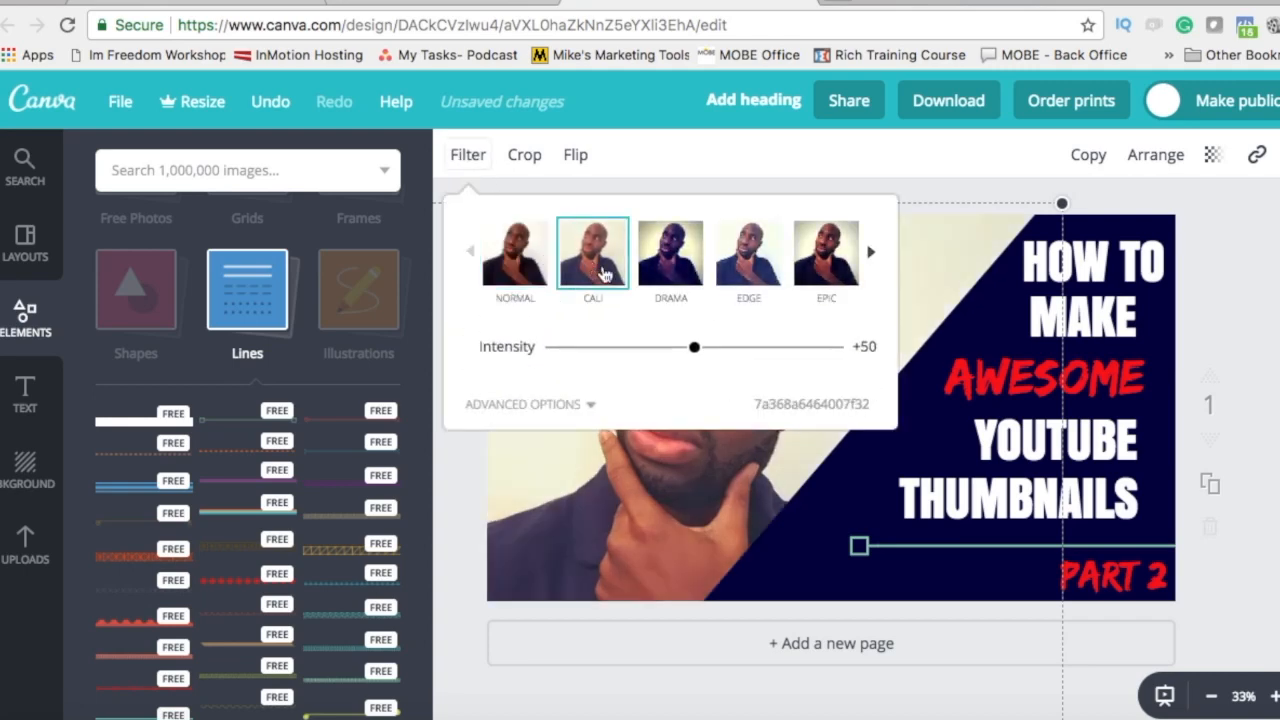
click(678, 272)
click(741, 265)
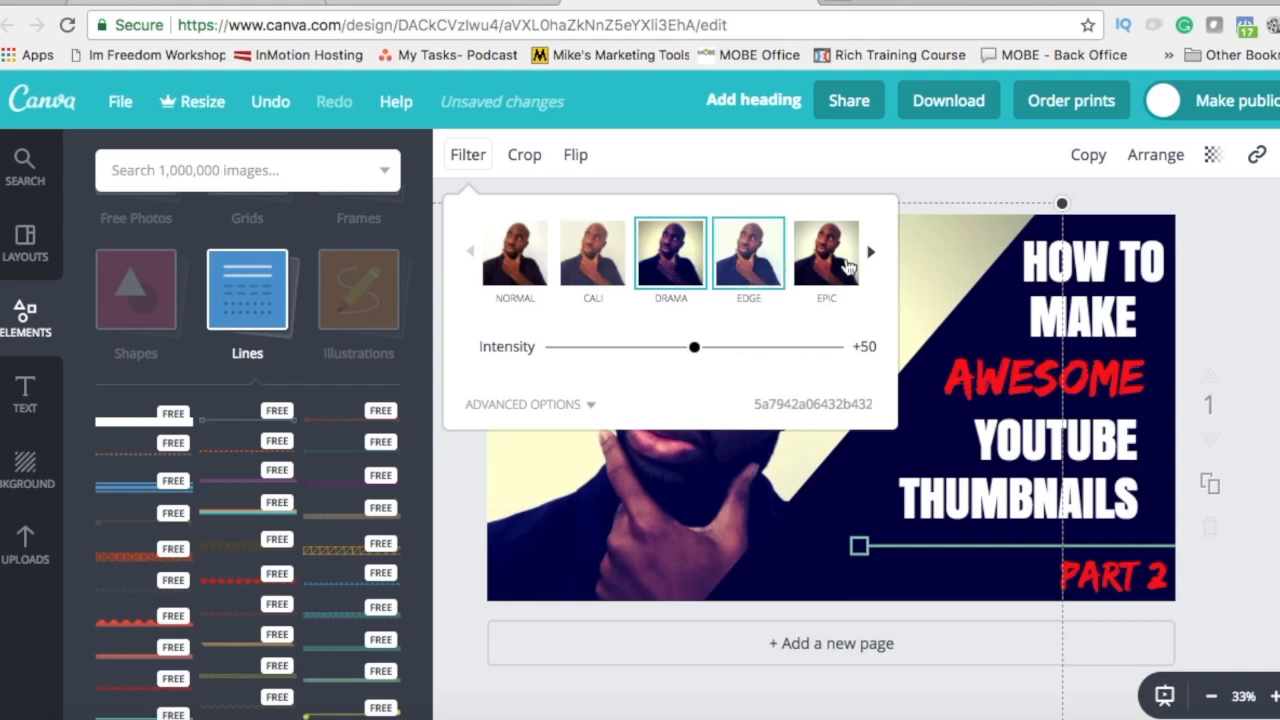
click(870, 252)
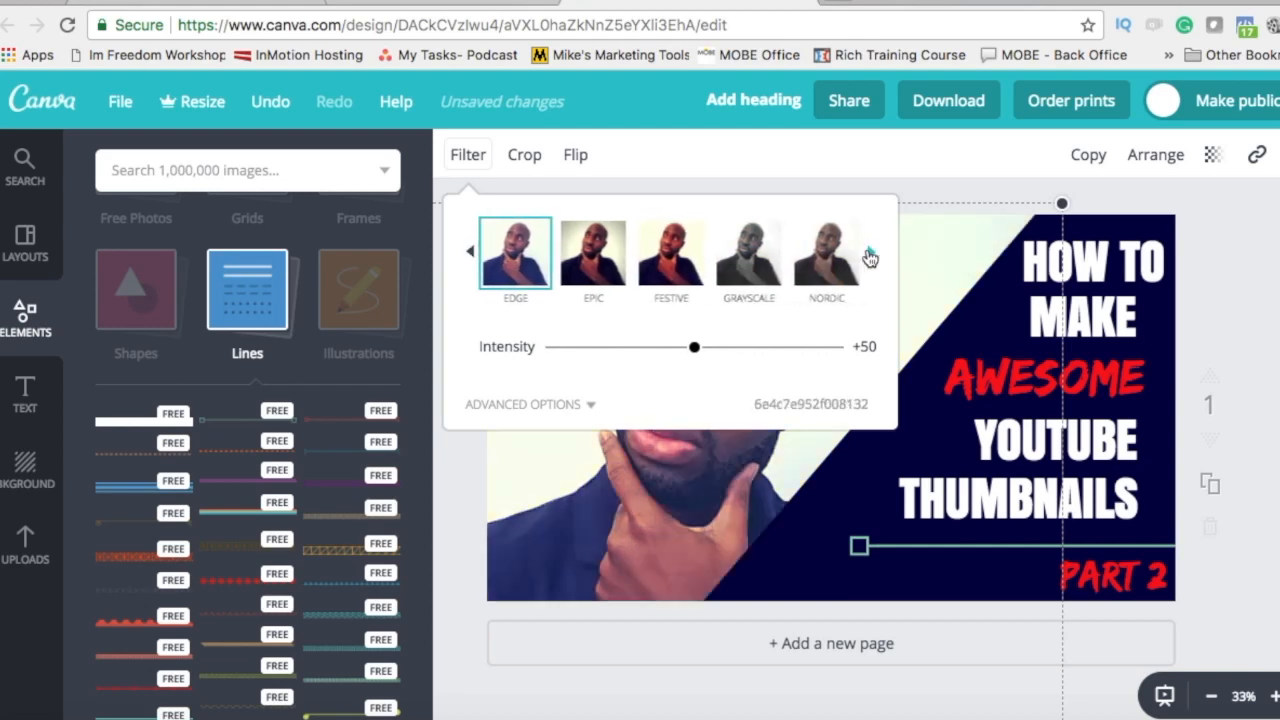
click(735, 255)
click(670, 260)
click(610, 252)
click(817, 275)
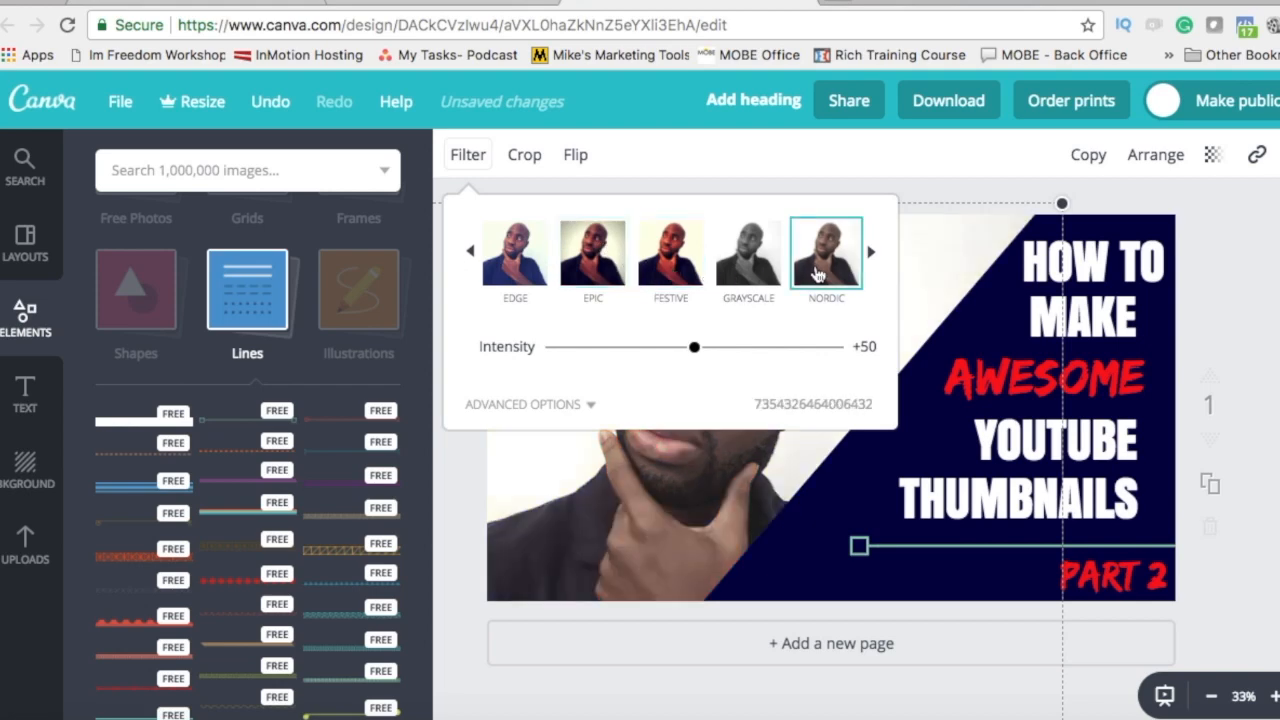
Step: Shift the filtered photo slightly to the left
click(740, 527)
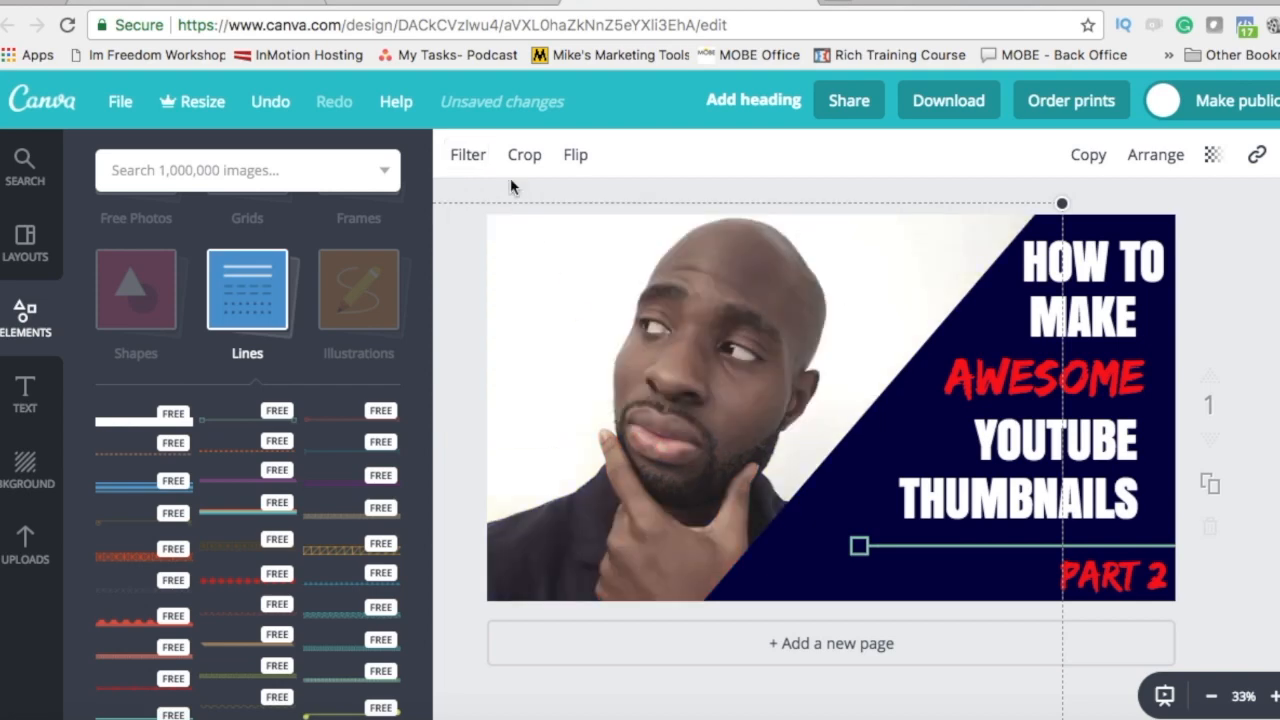
drag(712, 376, 696, 374)
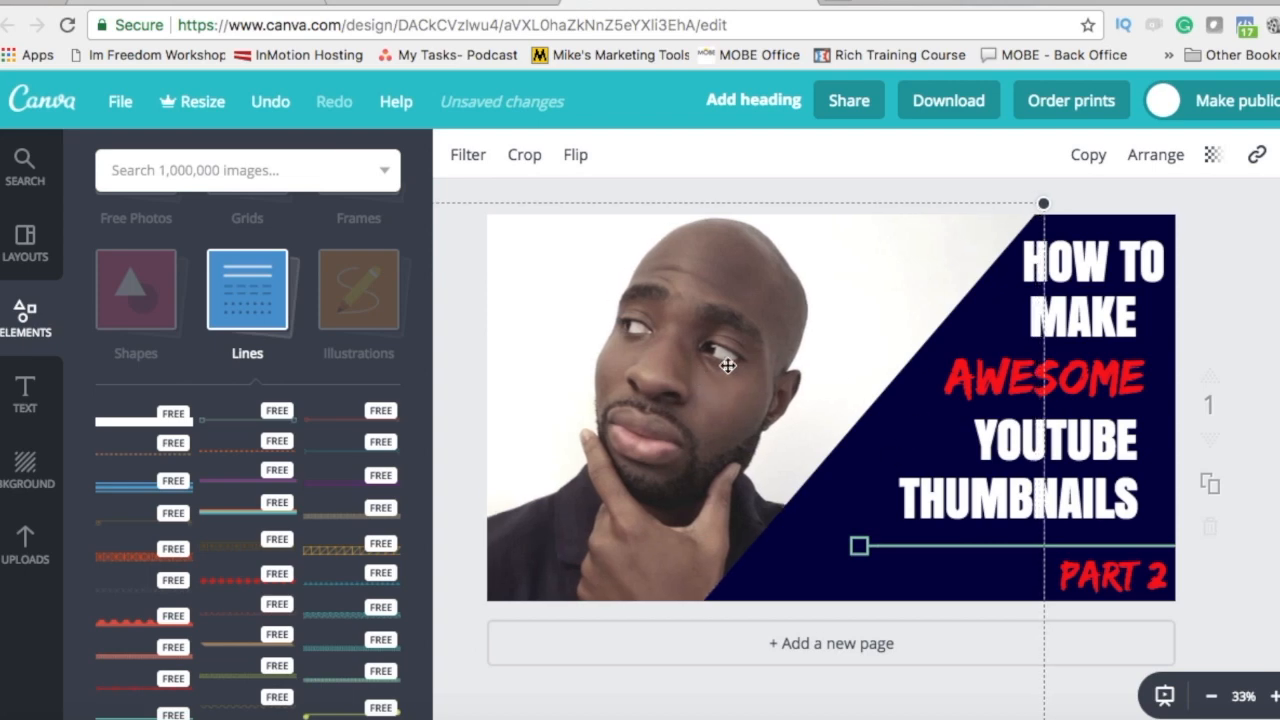
click(1240, 277)
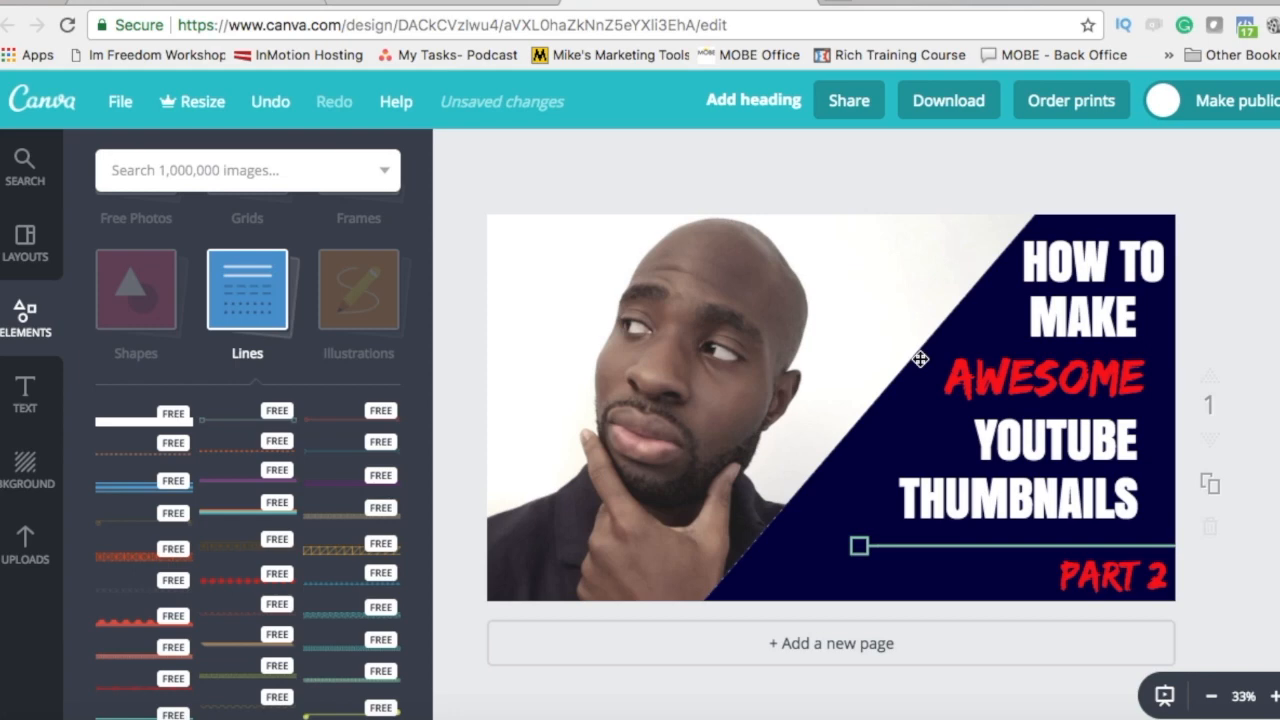
Step: Search for YOUTUBE and add the red play icon to the design
click(214, 172)
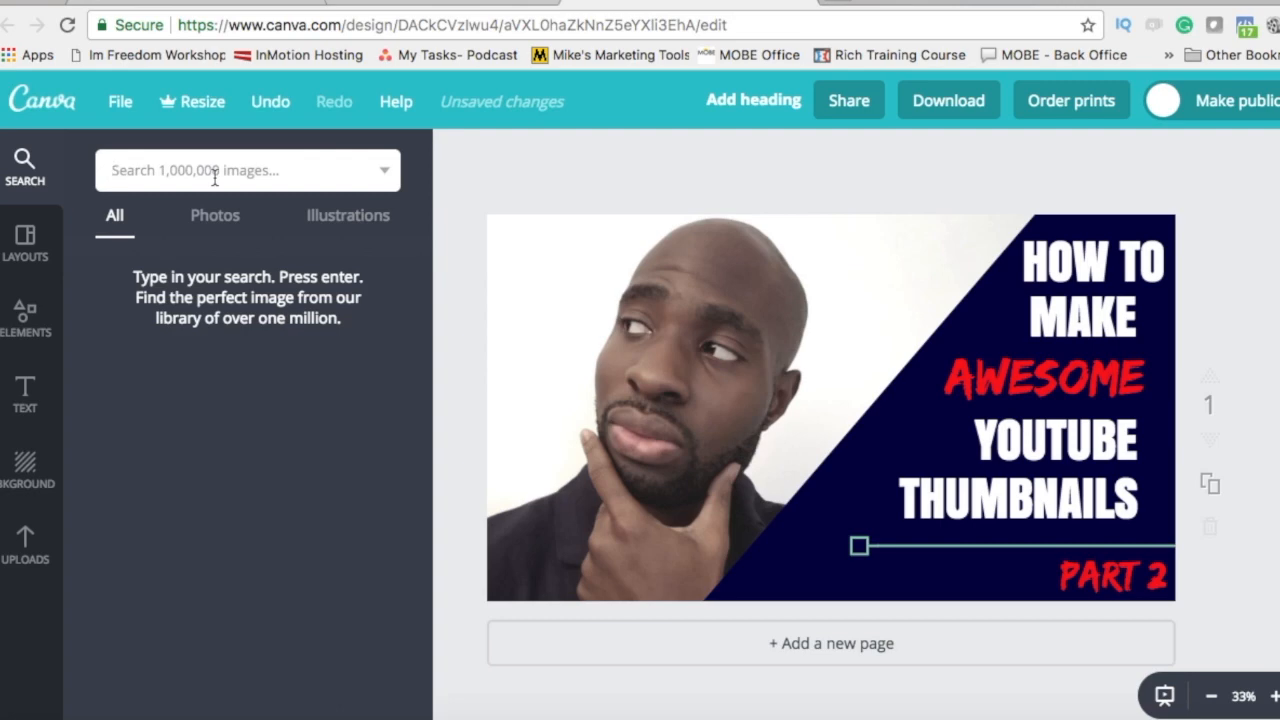
text(YOUTUBE)
key(Return)
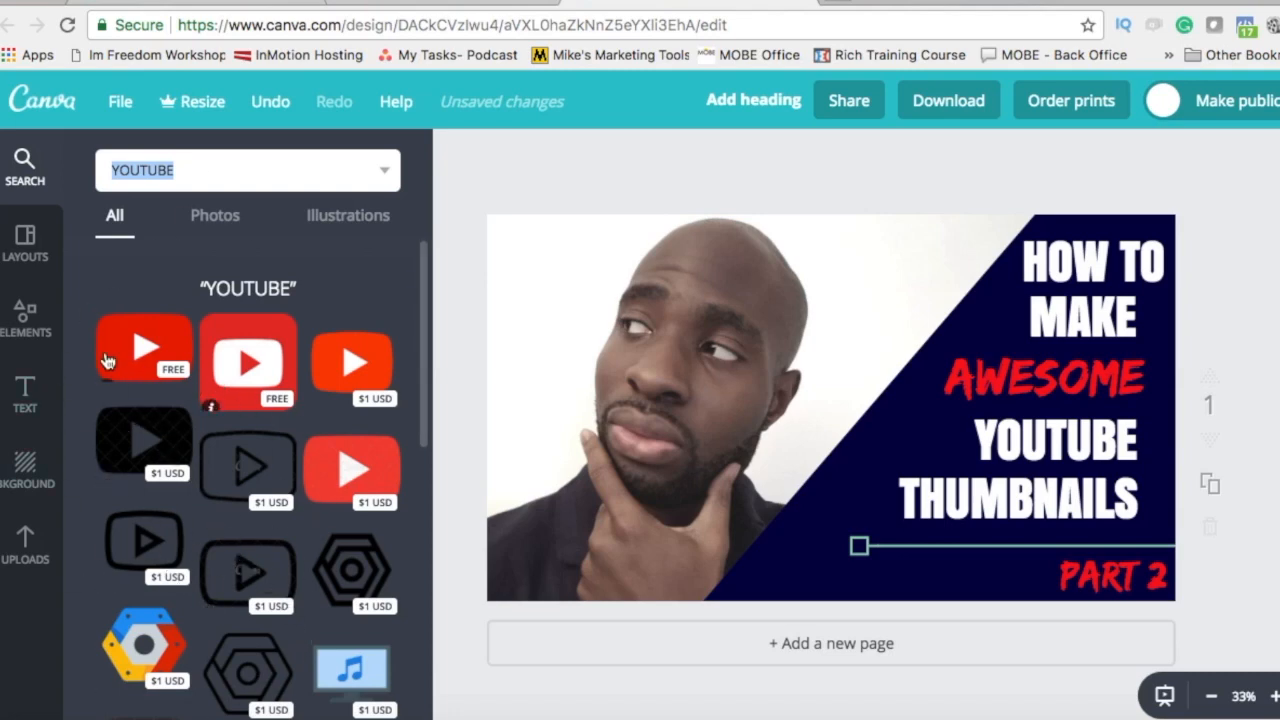
drag(122, 362, 757, 443)
Step: Shrink the YouTube icon and center it beside the headline where photo meets panel
drag(599, 594, 980, 321)
drag(1055, 297, 892, 428)
click(810, 304)
drag(840, 301, 829, 306)
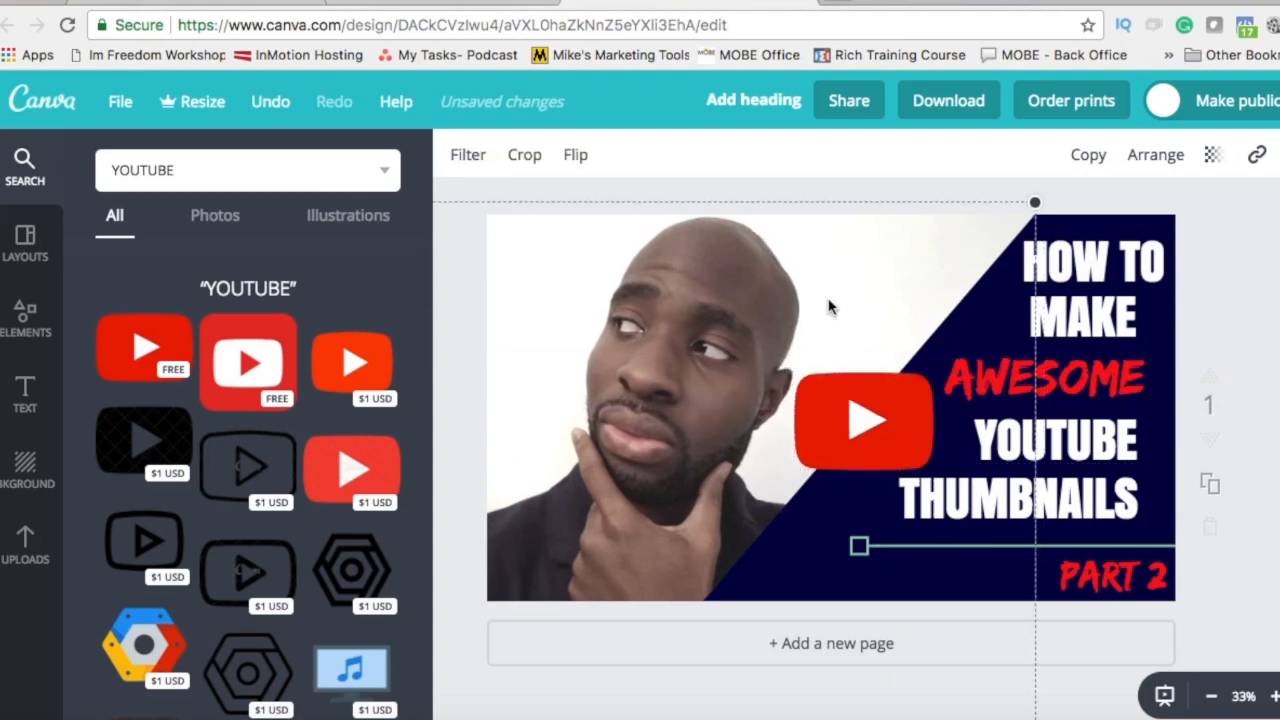
click(833, 426)
click(823, 234)
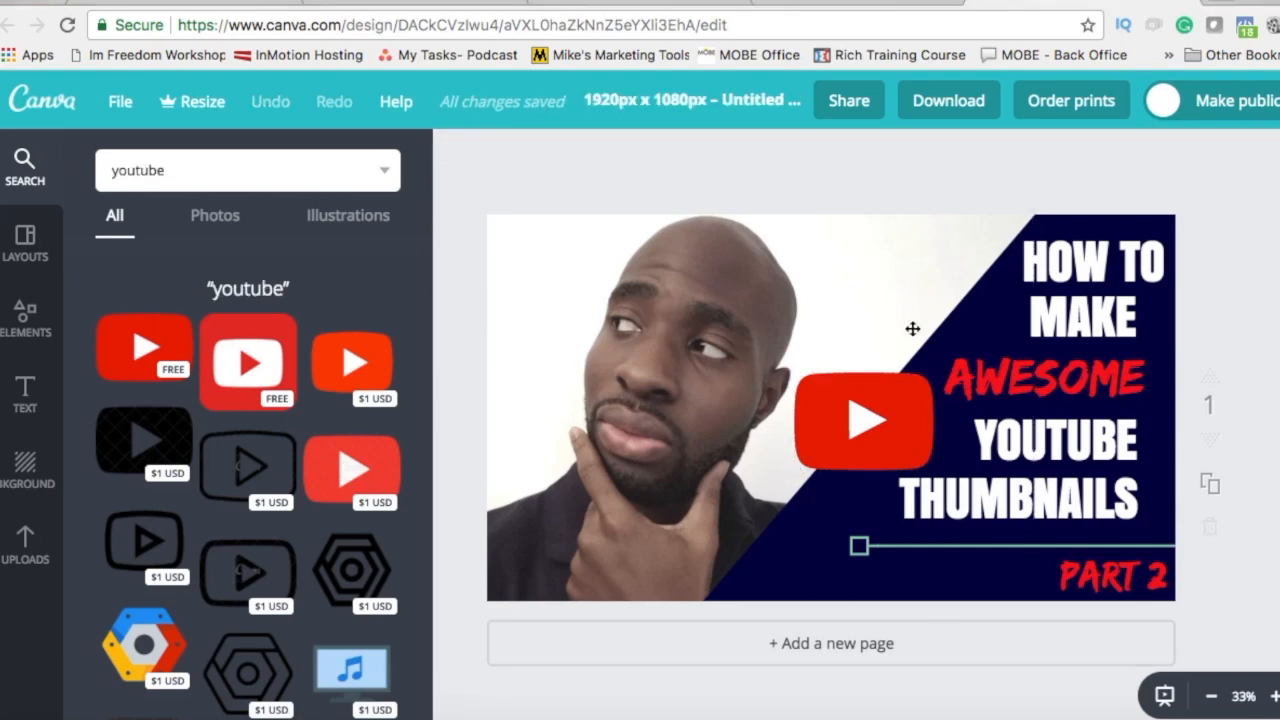
Step: Title the design 'How to make awesome youtube thumbnails', correcting the misspelled ending
click(713, 92)
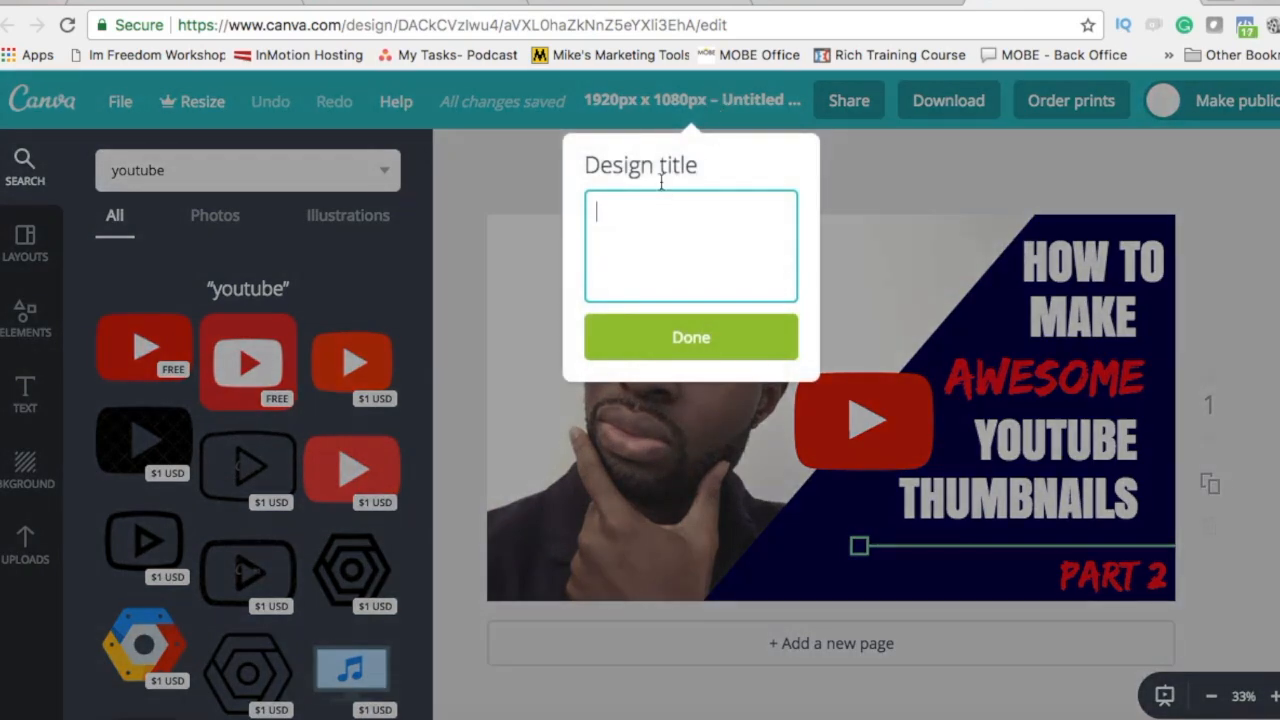
text(How to make awesom)
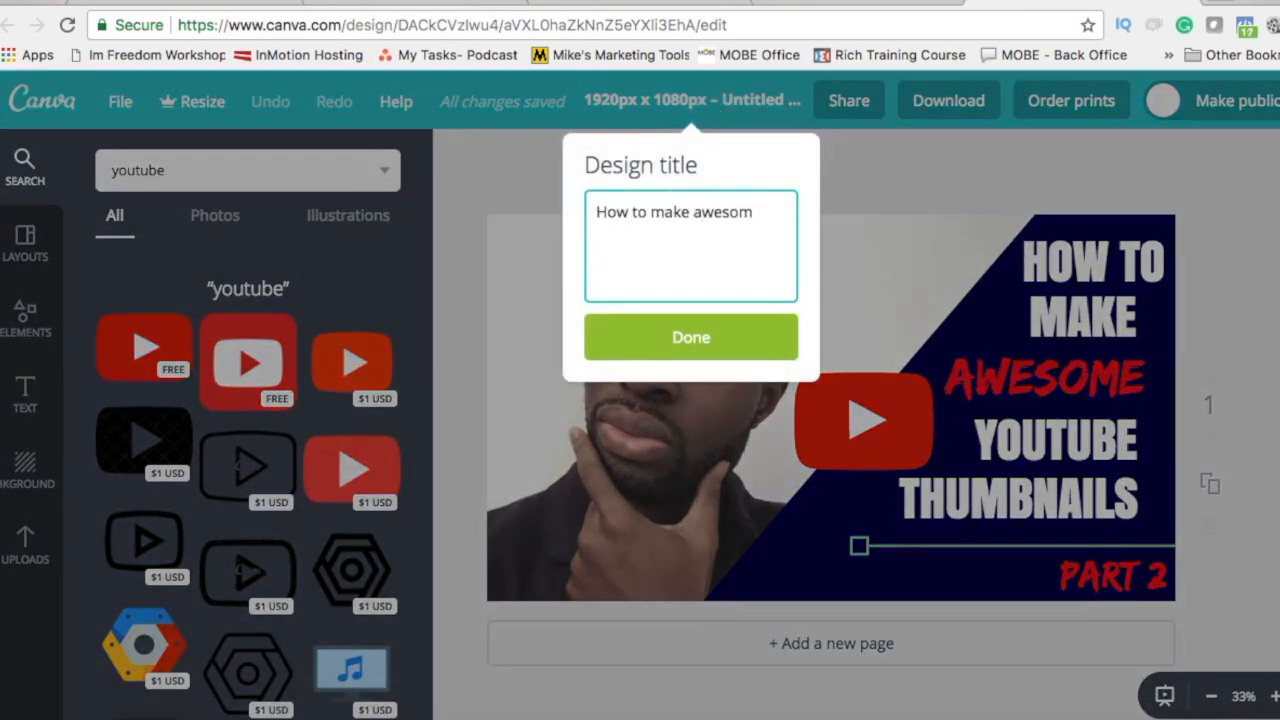
text(e youtube thumbails)
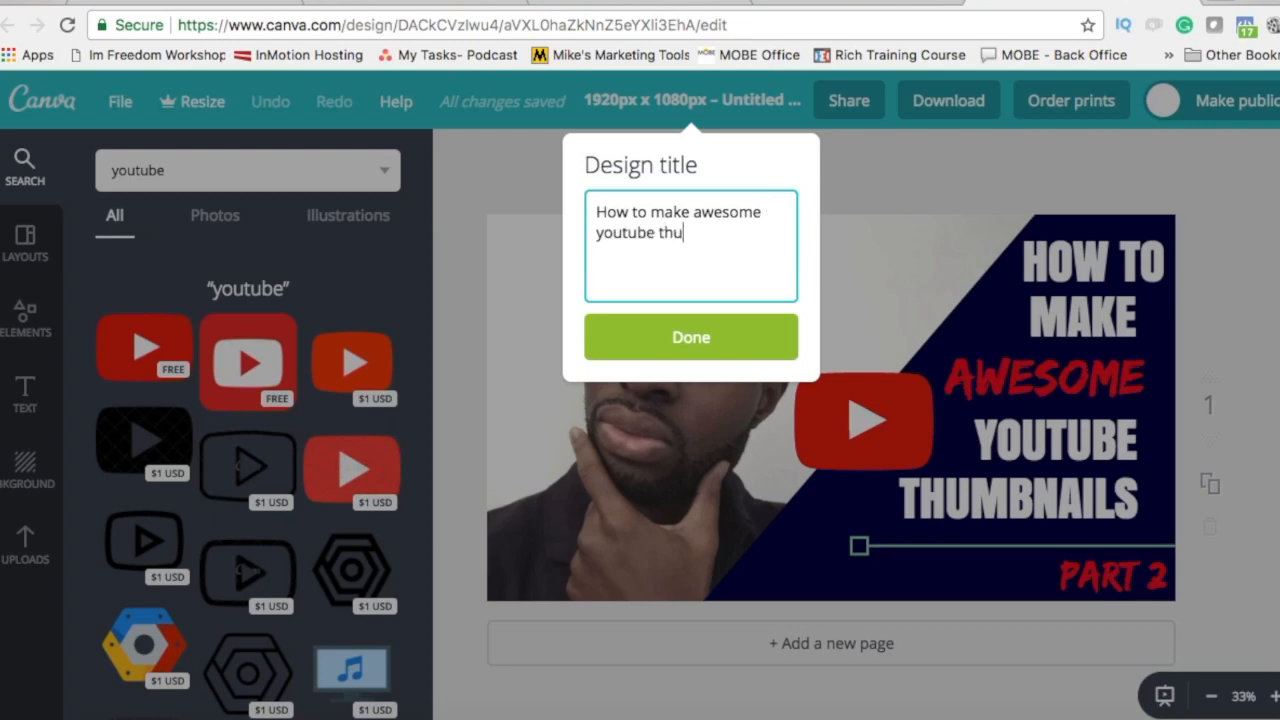
key(BackSpace)
key(BackSpace)
key(BackSpace)
key(BackSpace)
text(nails)
key(Return)
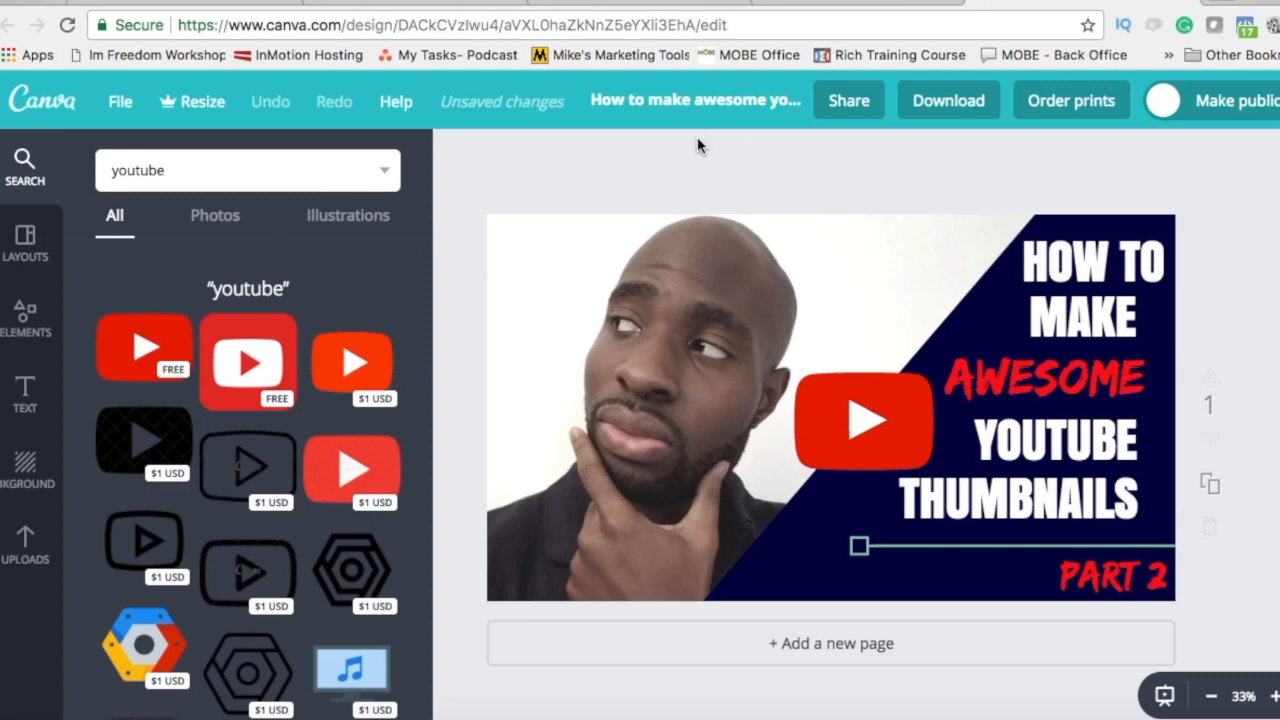
click(944, 100)
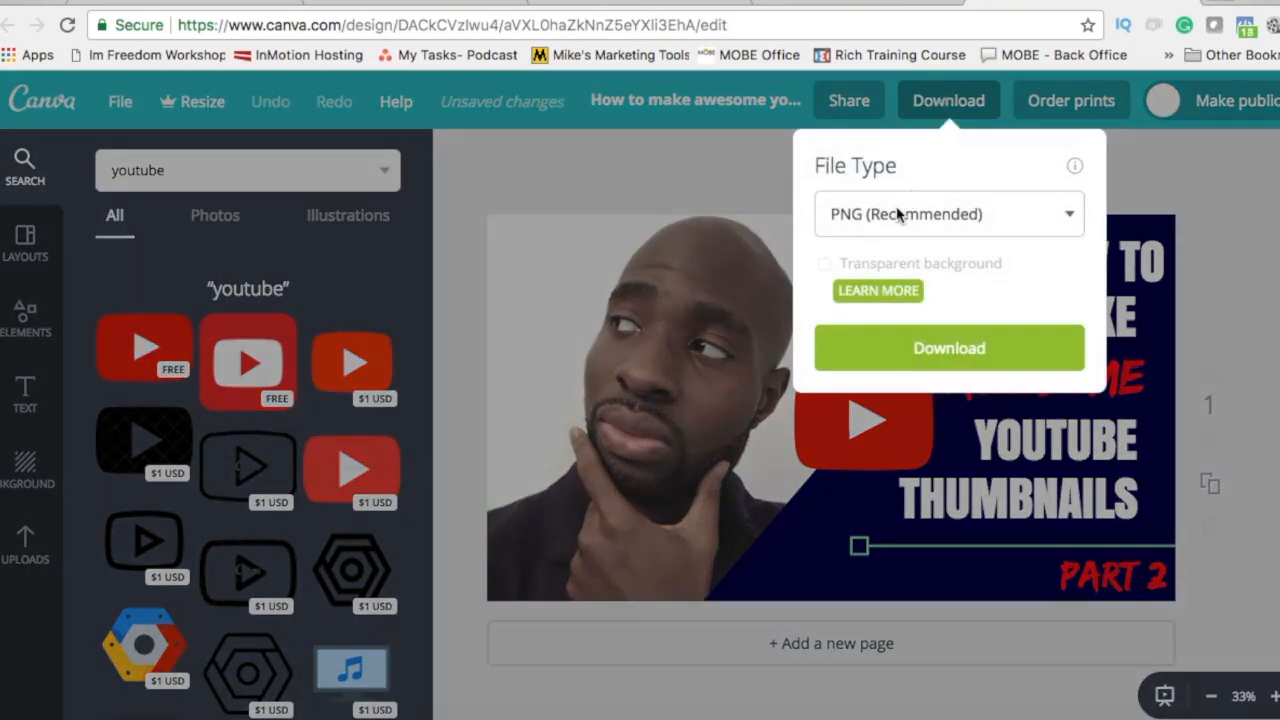
Step: Download the thumbnail as a JPG instead of PNG
click(888, 222)
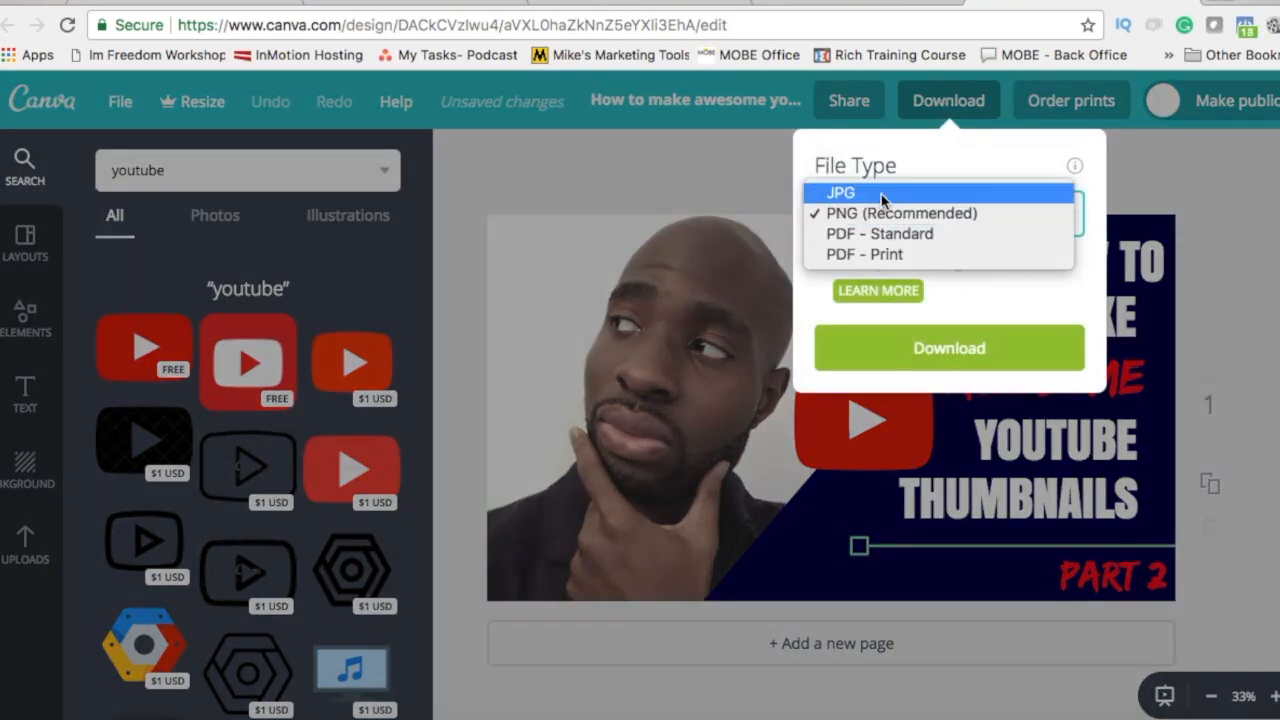
click(882, 195)
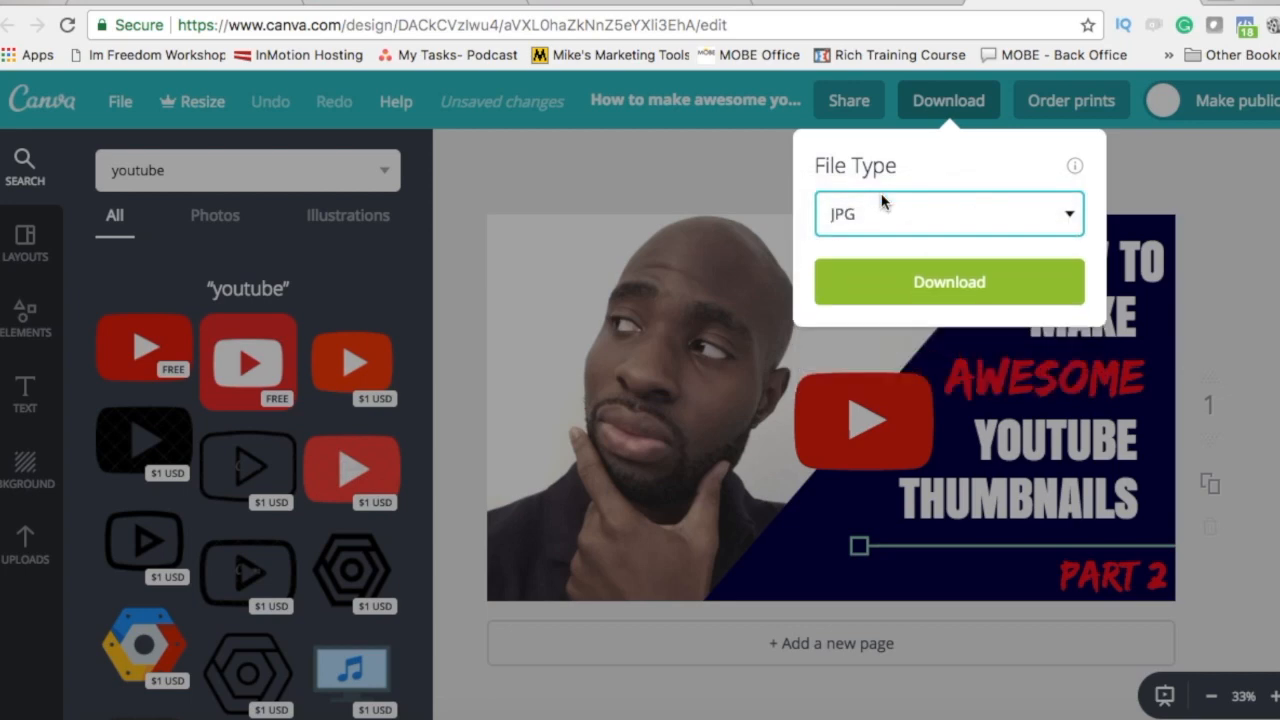
click(862, 278)
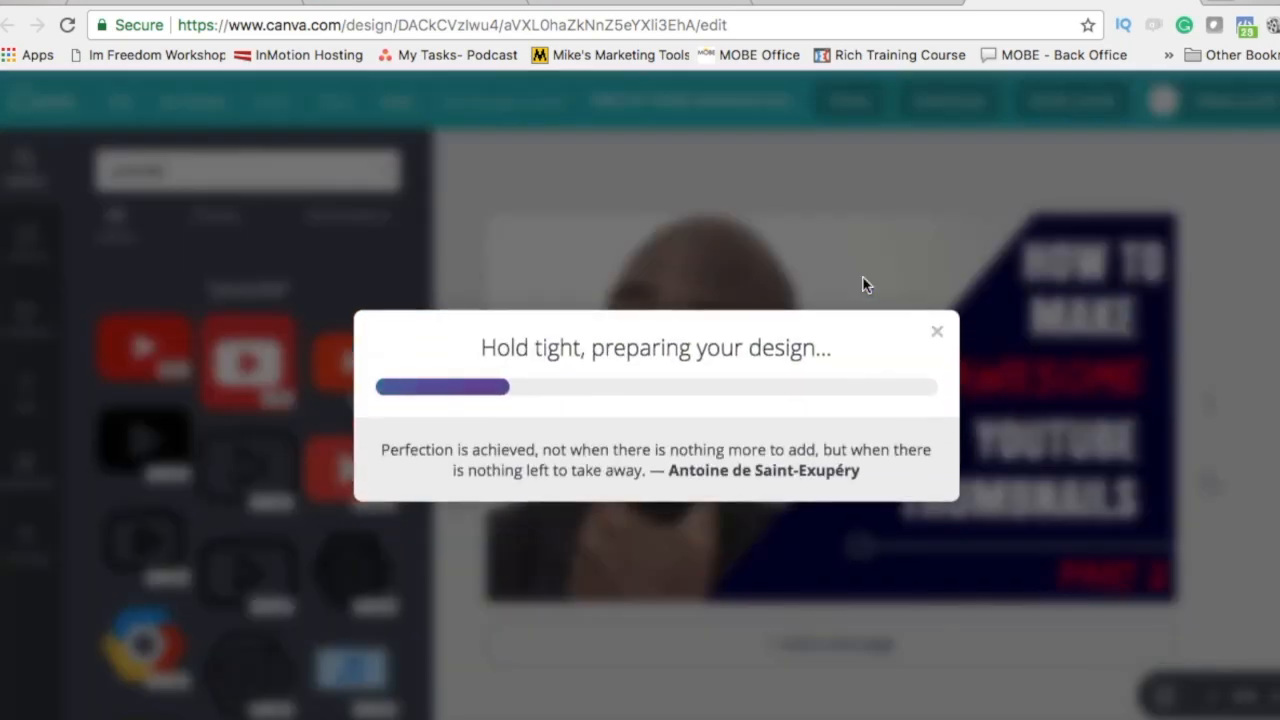